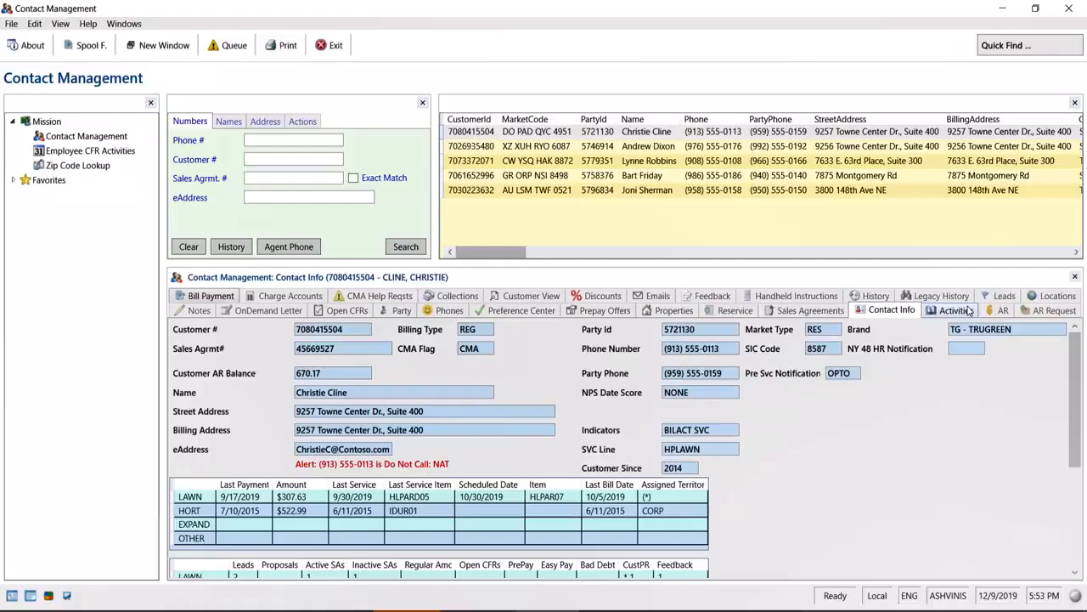
Search Contact Management for the customer by their e-mail address
{"action": "left_click", "coordinate": [310, 197]}
{"action": "left_click", "coordinate": [406, 247]}
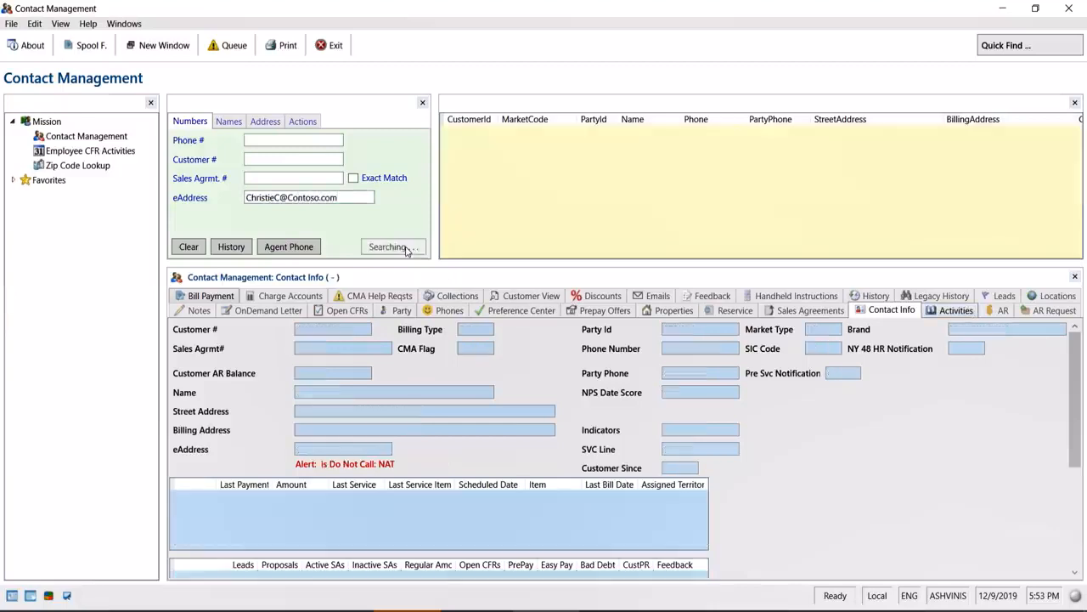
Add a new job under Activities with item 1021 and invoice date 10/30/2019
{"action": "left_click", "coordinate": [956, 310]}
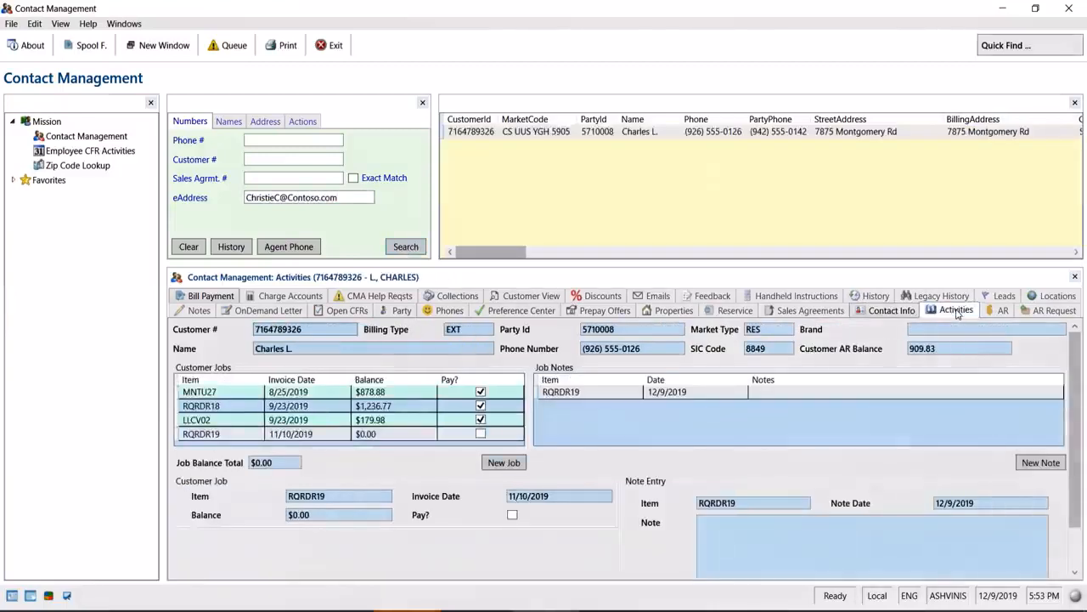
{"action": "left_click", "coordinate": [503, 462]}
{"action": "left_click", "coordinate": [340, 496]}
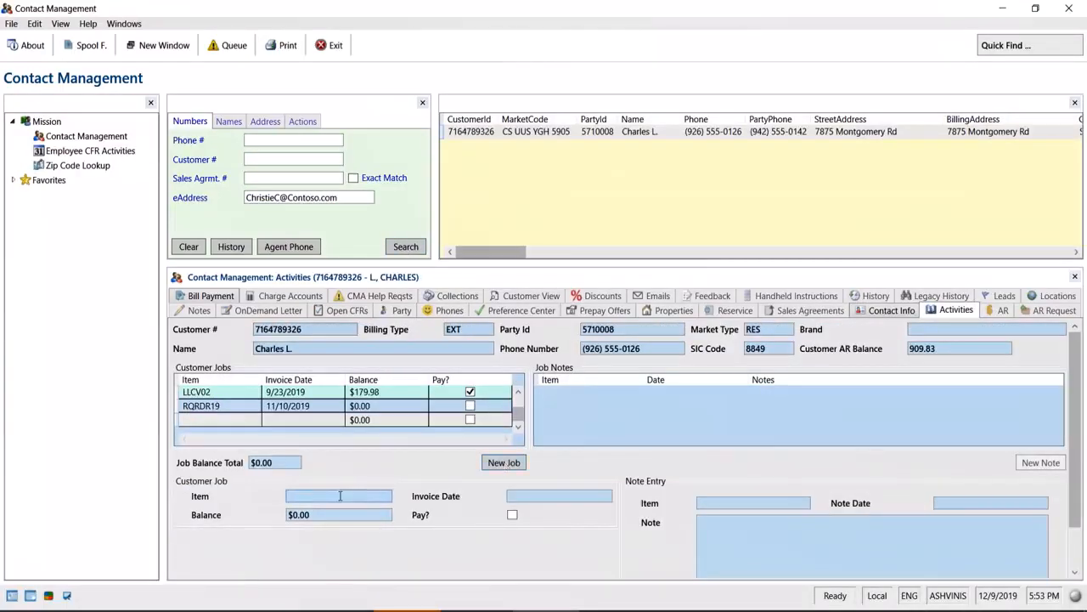
{"action": "type", "text": "1021"}
{"action": "left_click", "coordinate": [560, 496]}
{"action": "type", "text": "10/30/2019"}
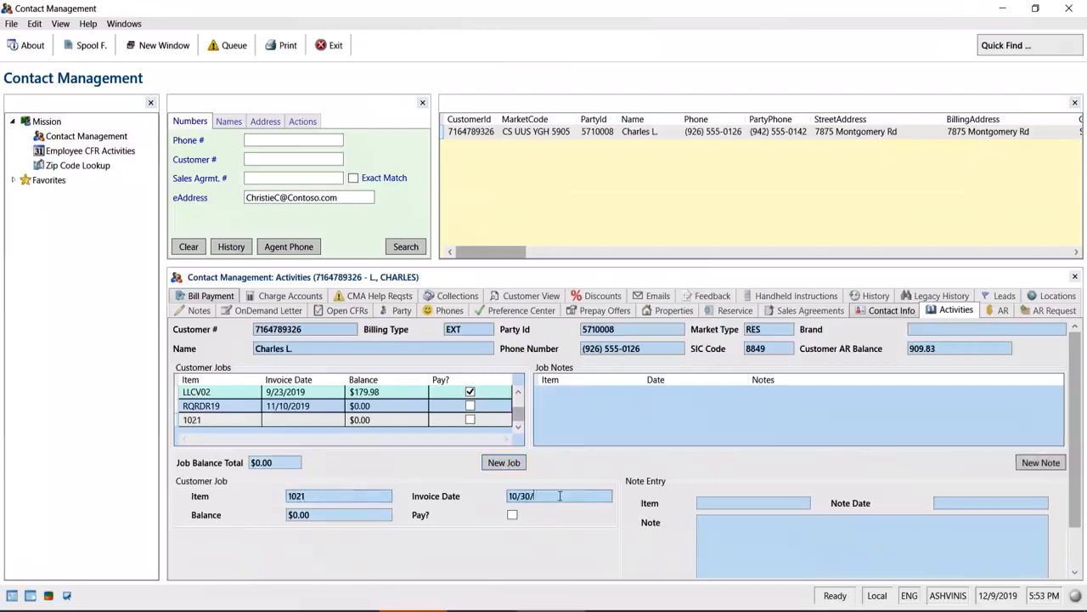
{"action": "left_click", "coordinate": [340, 515]}
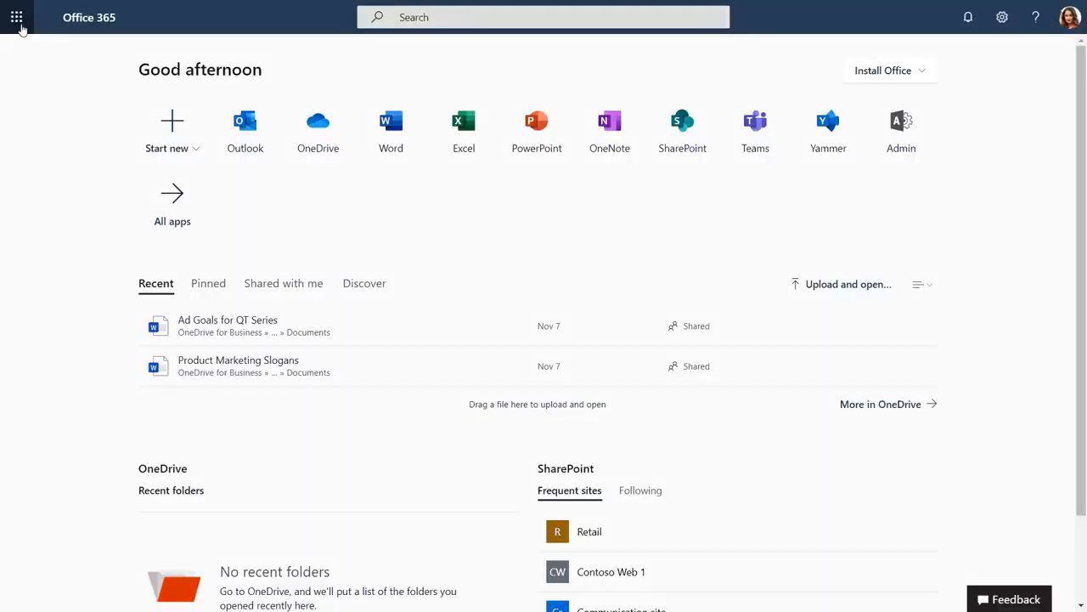
Launch Power Automate from the Office 365 app launcher
{"action": "left_click", "coordinate": [19, 18]}
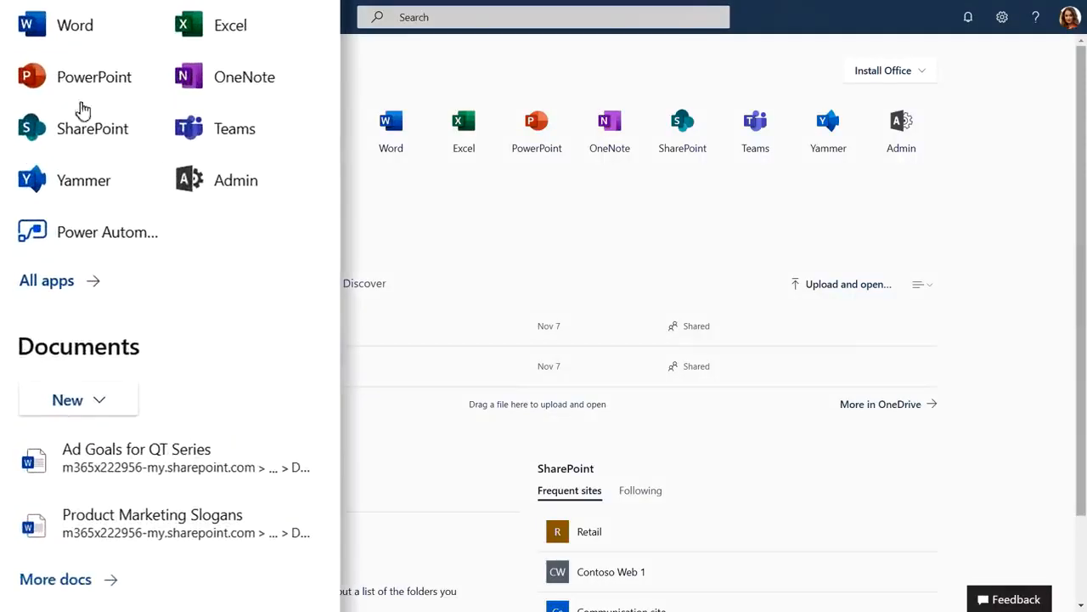
{"action": "left_click", "coordinate": [89, 247]}
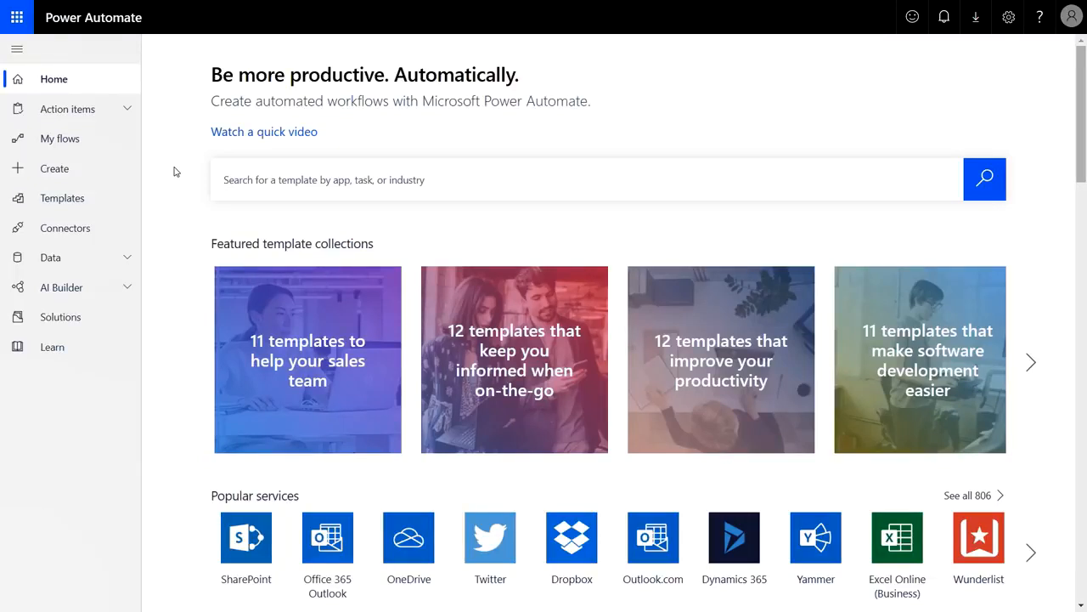
Start a new automated flow named Invoice Processing
{"action": "left_click", "coordinate": [36, 170]}
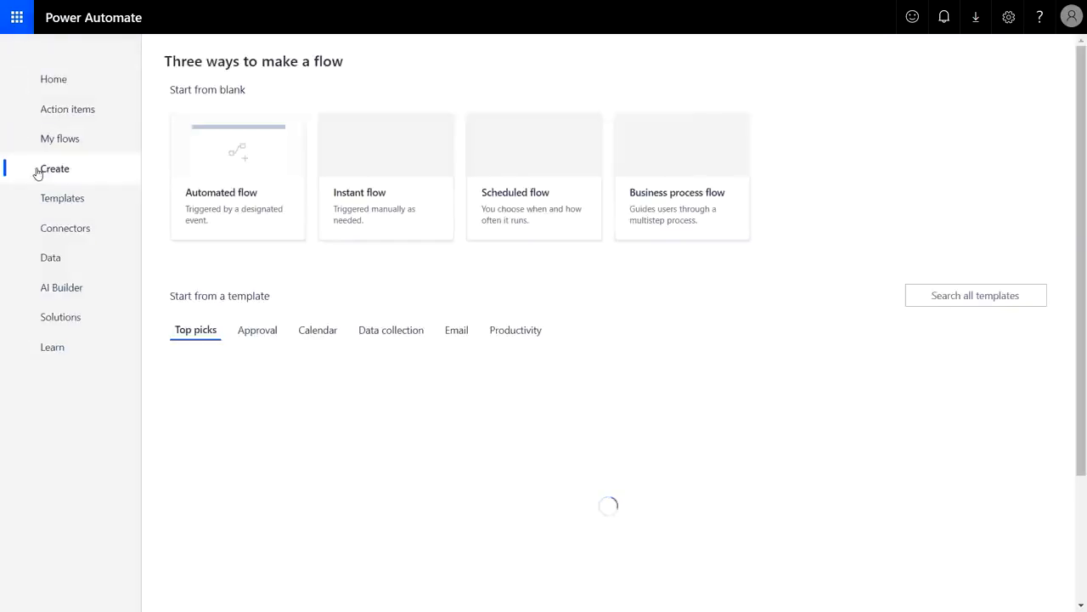
{"action": "left_click", "coordinate": [259, 173]}
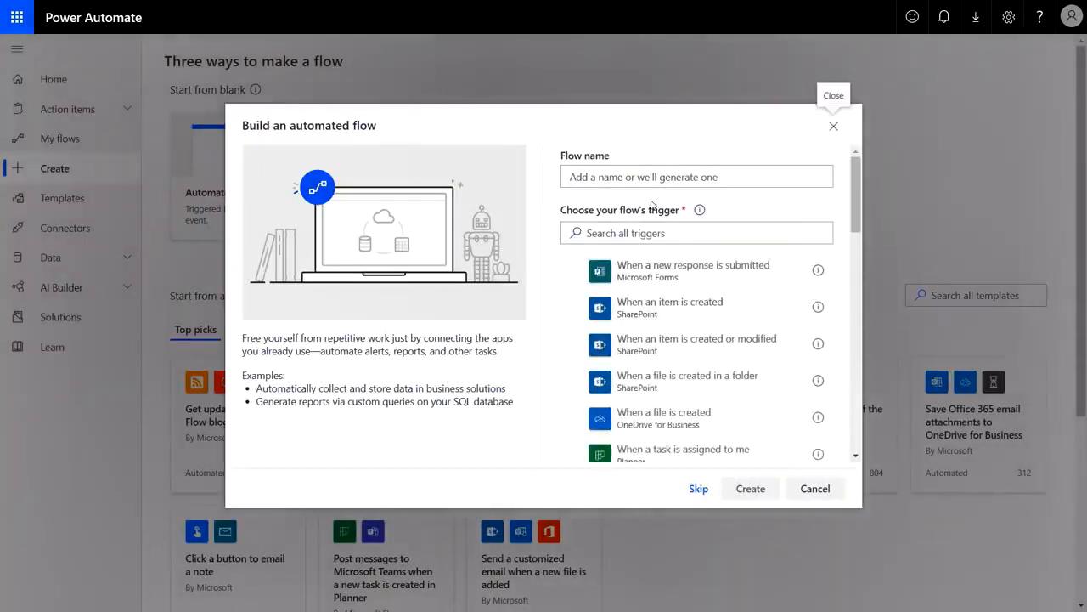
{"action": "left_click", "coordinate": [664, 175]}
{"action": "type", "text": "Invoice Processing"}
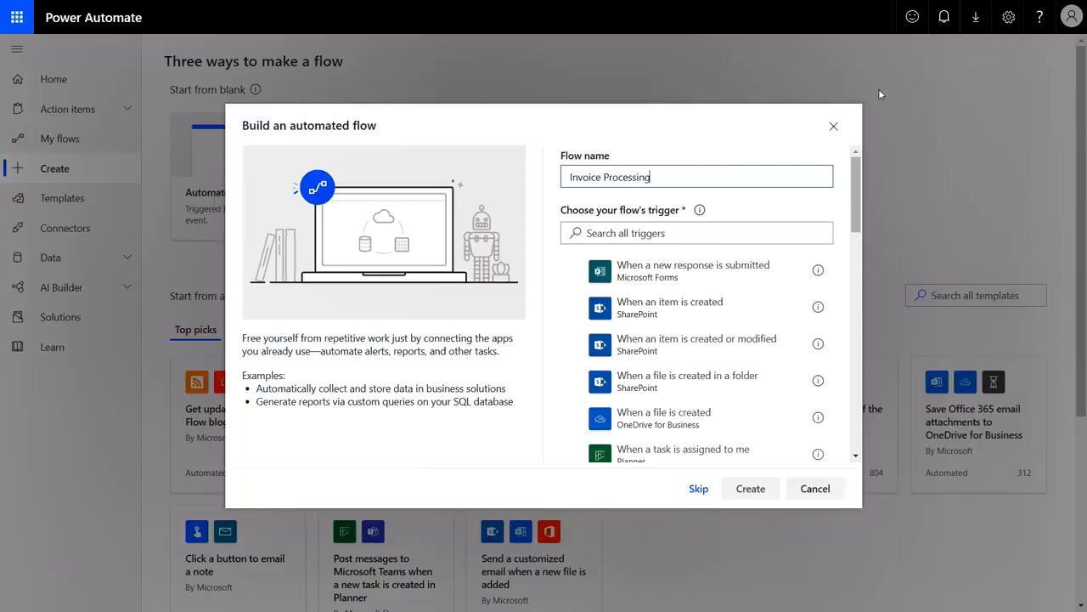
{"action": "left_click_drag", "start_coordinate": [855, 187], "coordinate": [883, 126]}
Choose the When a new email arrives (V3) trigger and create the flow
{"action": "left_click", "coordinate": [715, 234]}
{"action": "type", "text": "email"}
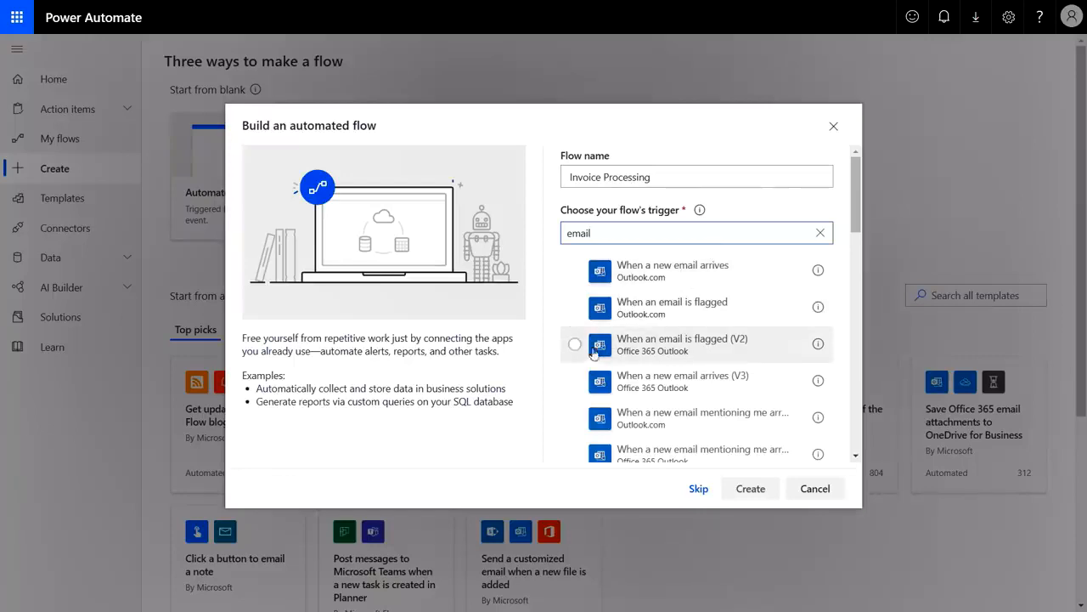
{"action": "left_click", "coordinate": [574, 382]}
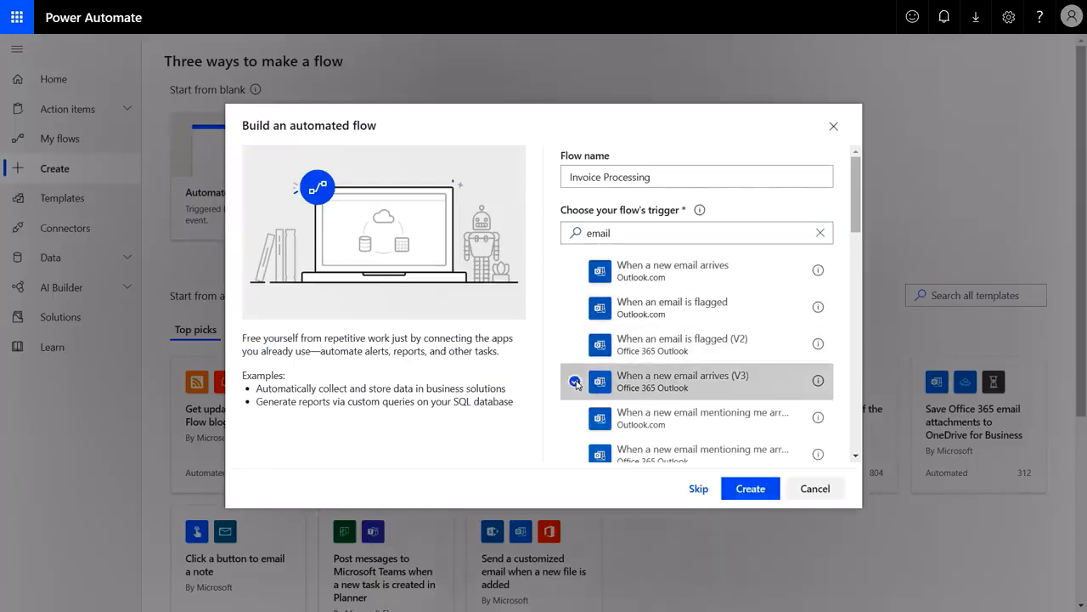
{"action": "left_click", "coordinate": [751, 489]}
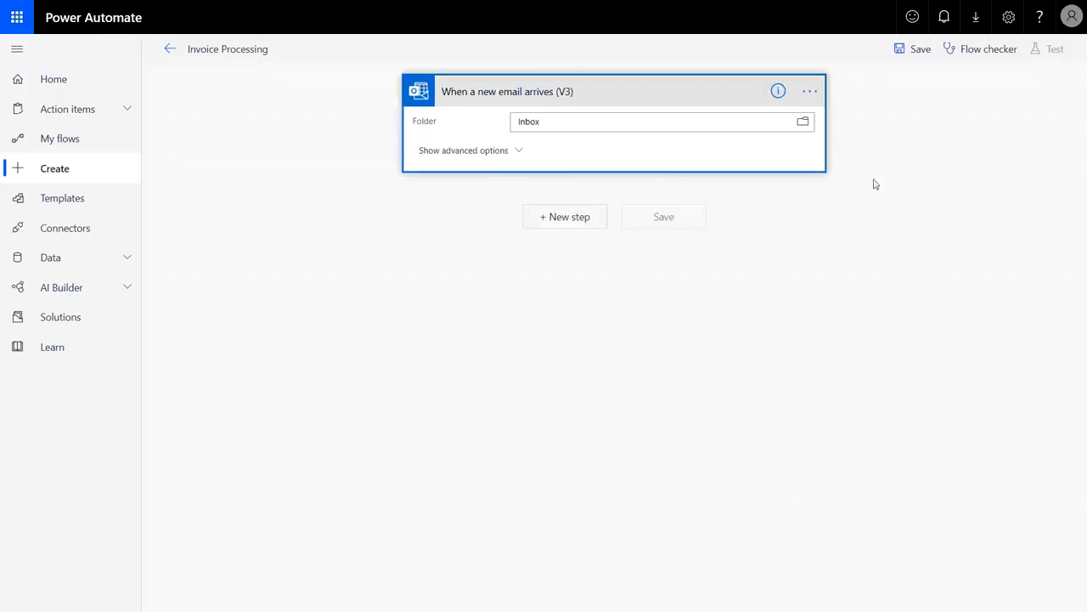
Set Has Attachment and Include Attachments to Yes in the trigger's advanced options
{"action": "left_click", "coordinate": [821, 91]}
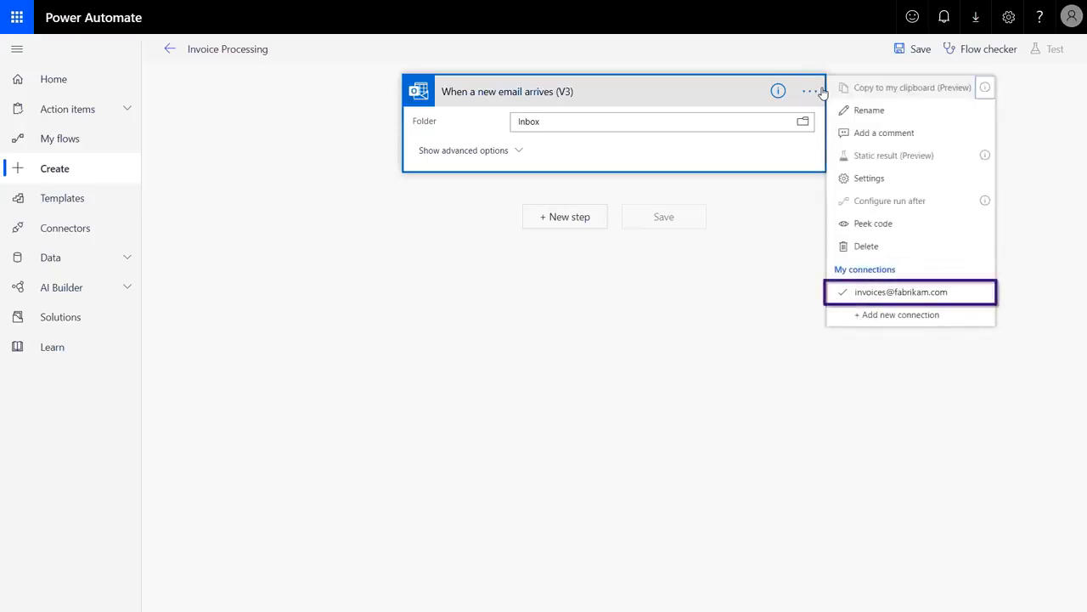
{"action": "left_click", "coordinate": [513, 158]}
{"action": "left_click", "coordinate": [791, 278]}
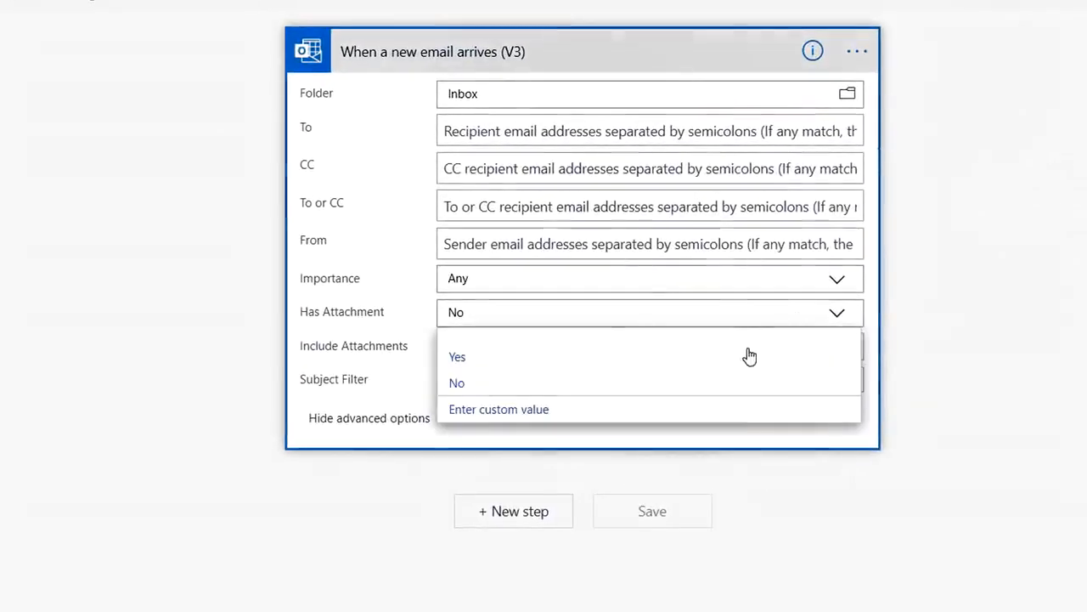
{"action": "left_click", "coordinate": [736, 361]}
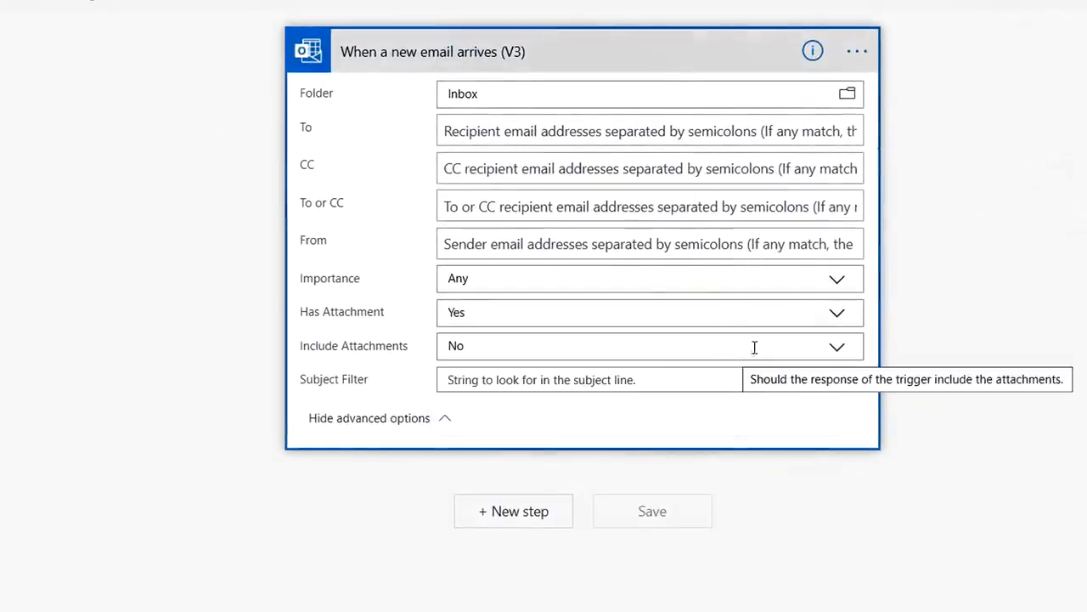
{"action": "left_click", "coordinate": [832, 347]}
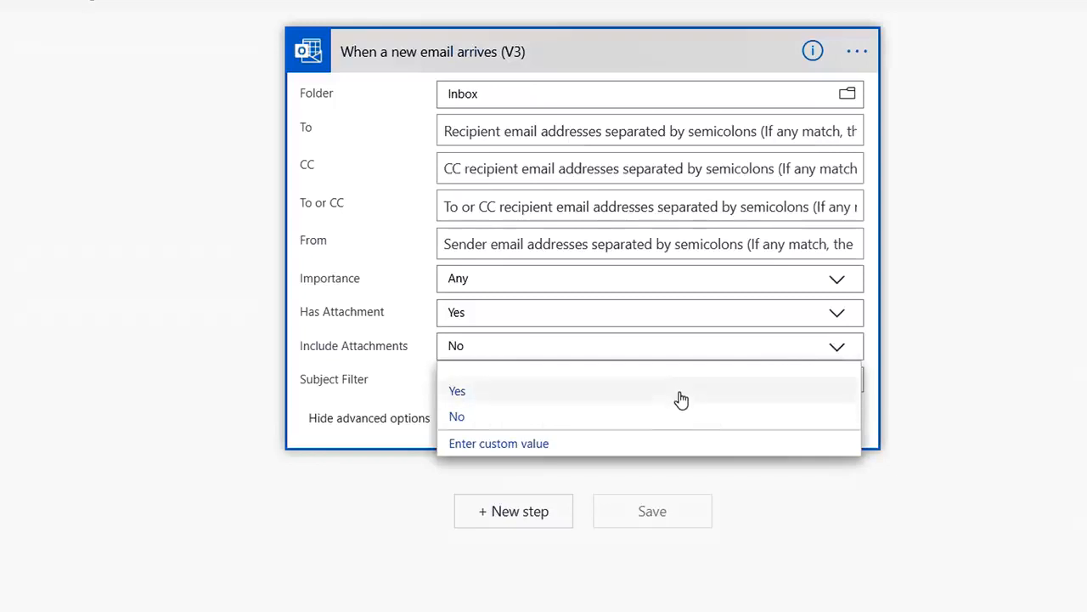
{"action": "left_click", "coordinate": [728, 387]}
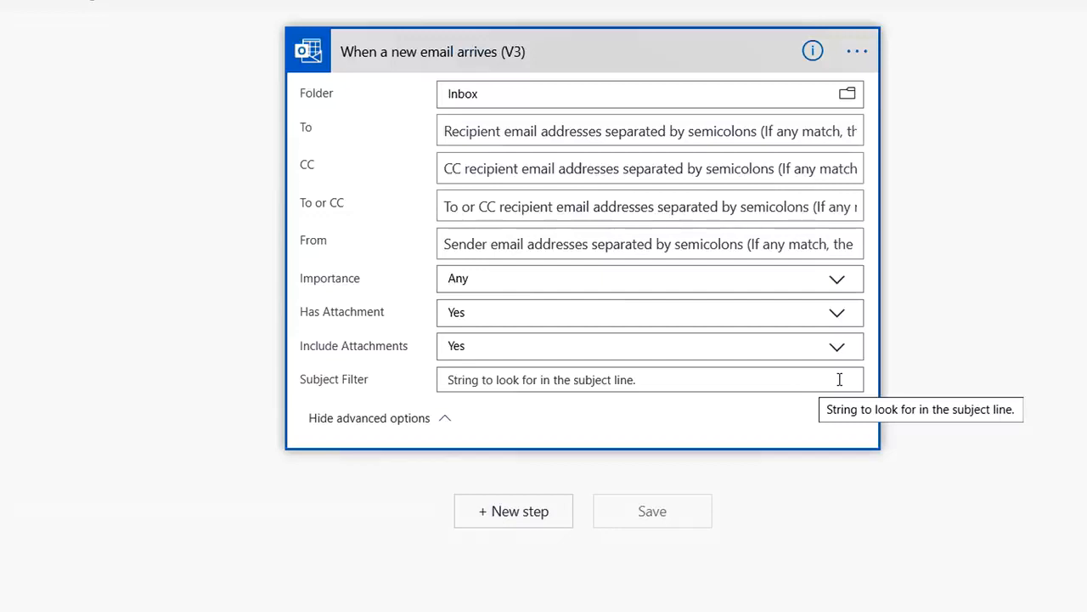
{"action": "left_click", "coordinate": [839, 379]}
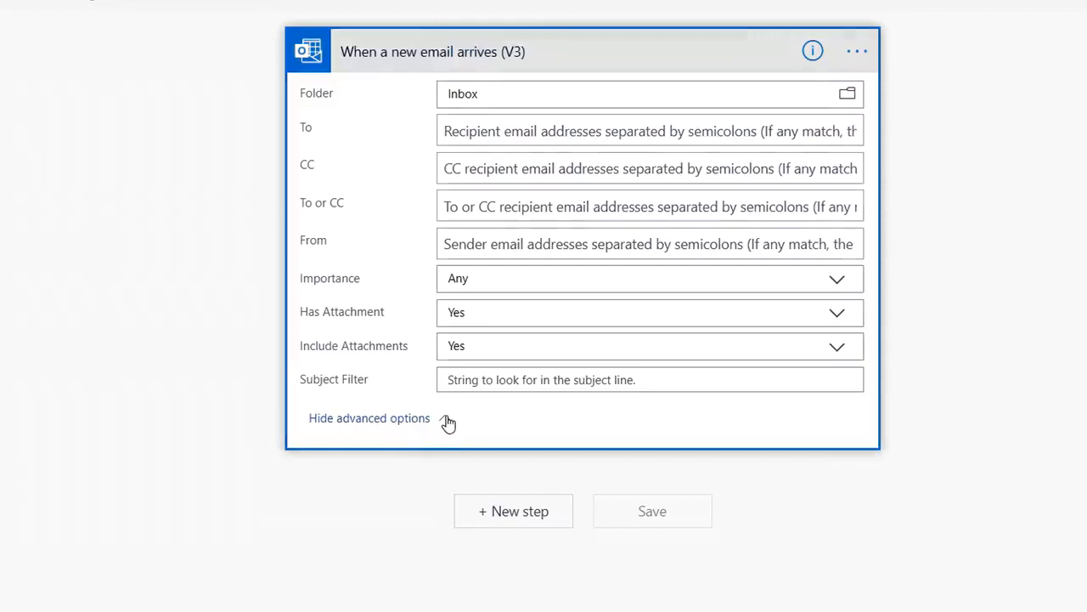
{"action": "left_click", "coordinate": [447, 422]}
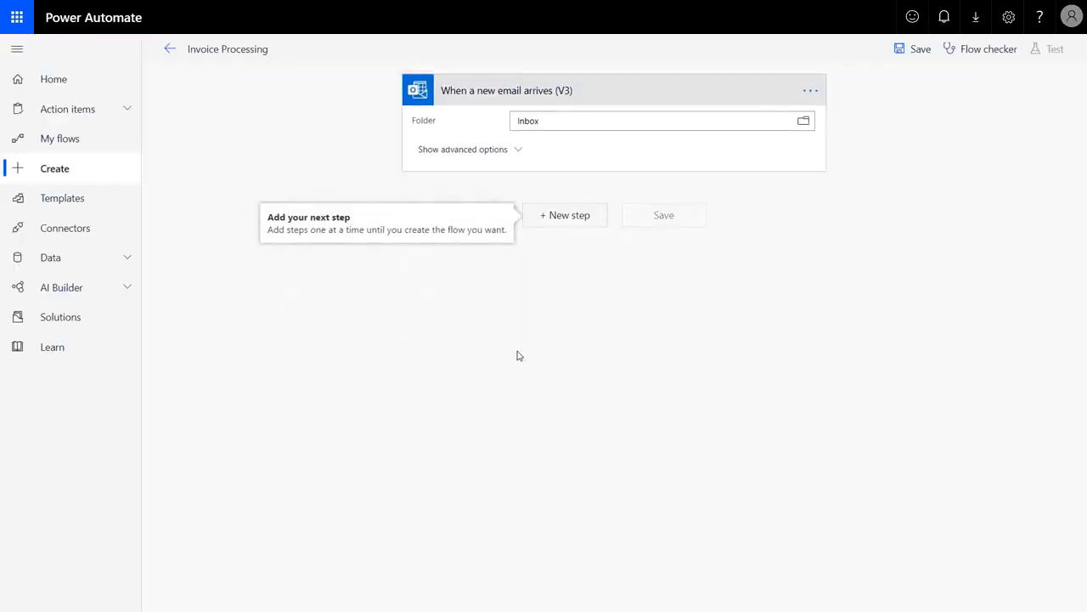
Add a Microsoft Teams Post a message (V3) step below the collapsed email trigger
{"action": "left_click", "coordinate": [580, 217]}
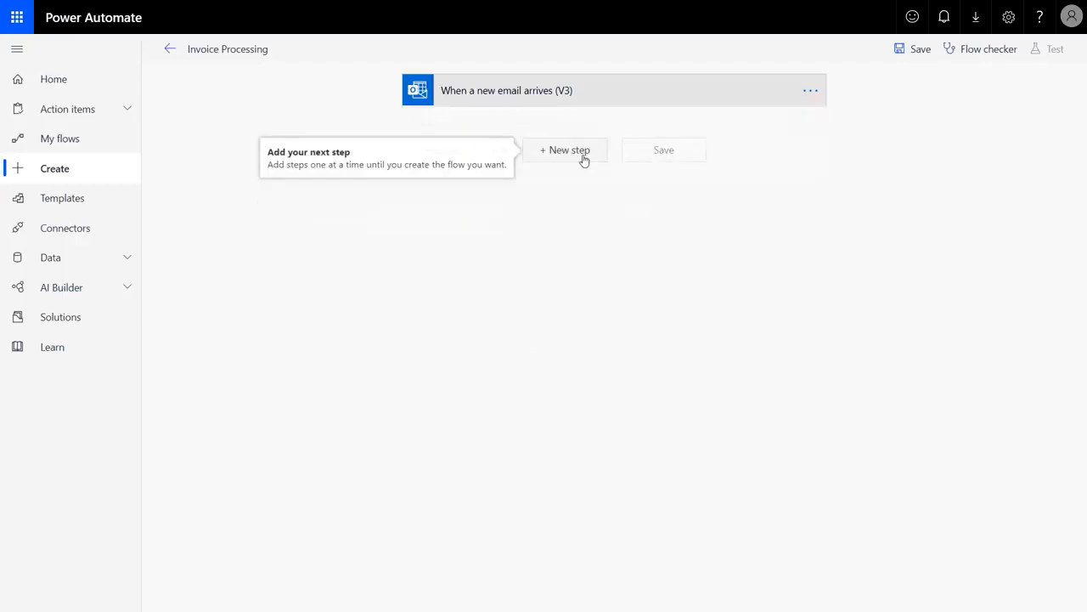
{"action": "left_click", "coordinate": [577, 153]}
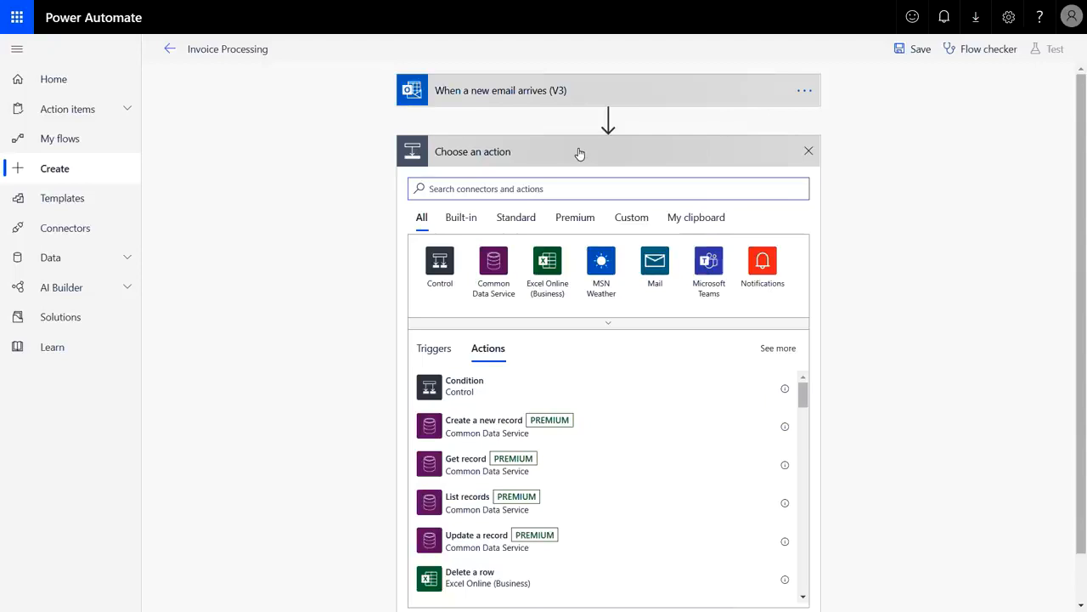
{"action": "left_click", "coordinate": [717, 267]}
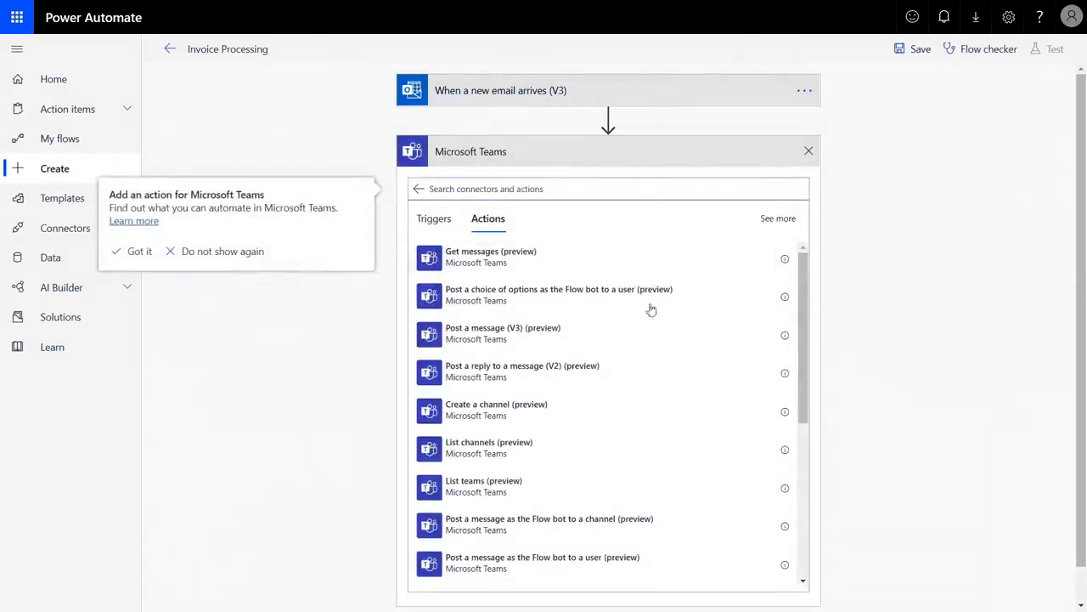
{"action": "left_click", "coordinate": [546, 336]}
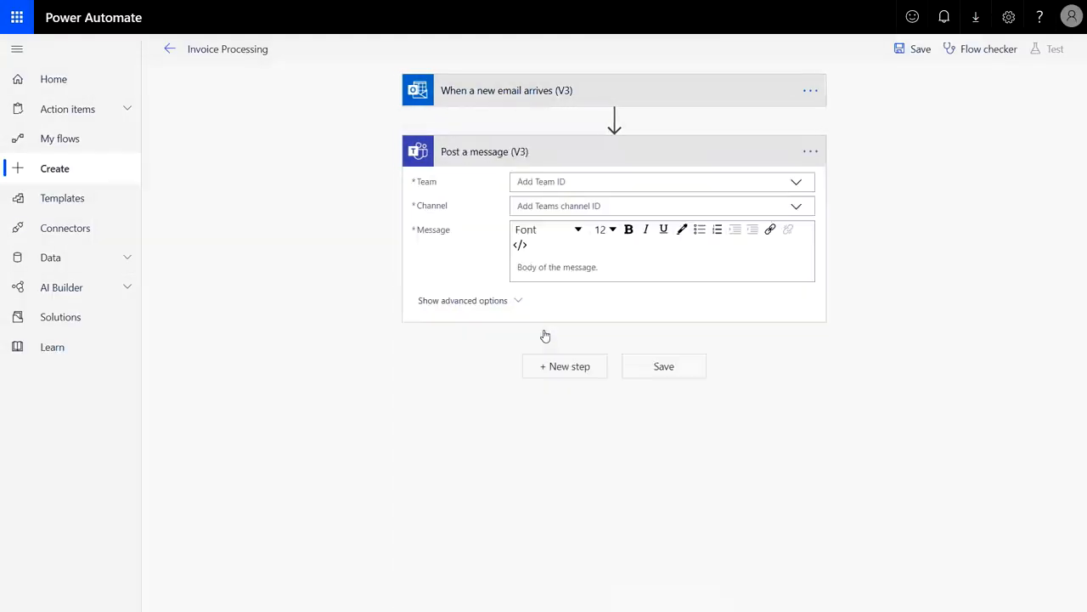
Post 'New invoice received from:' plus the email sender to the Invoice processing team's Invoices channel
{"action": "left_click", "coordinate": [798, 184]}
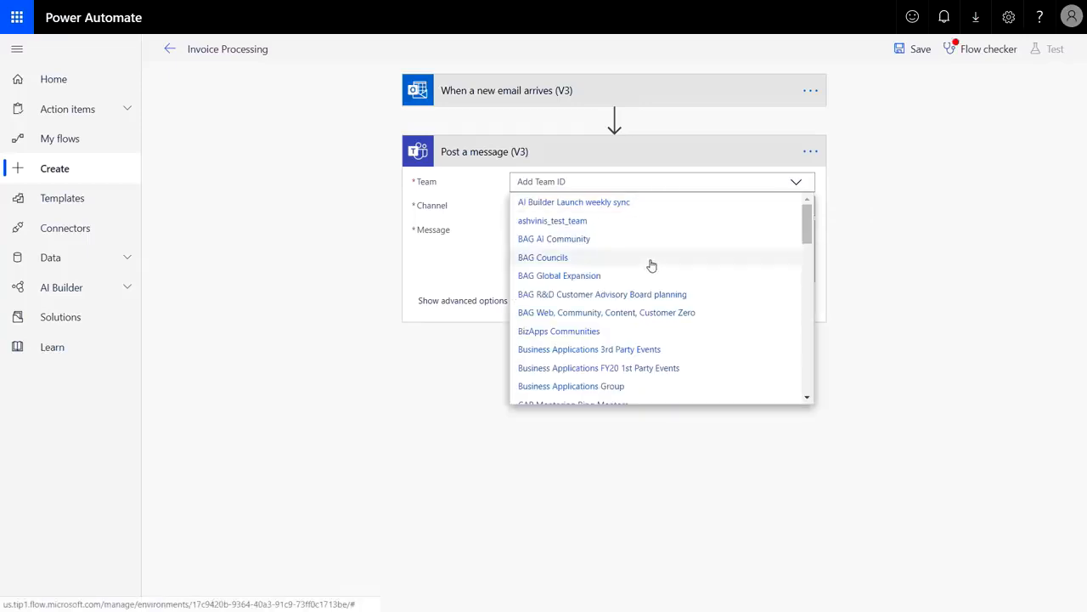
{"action": "scroll", "coordinate": [680, 298], "scroll_direction": "down", "scroll_amount": 8}
{"action": "left_click", "coordinate": [570, 314]}
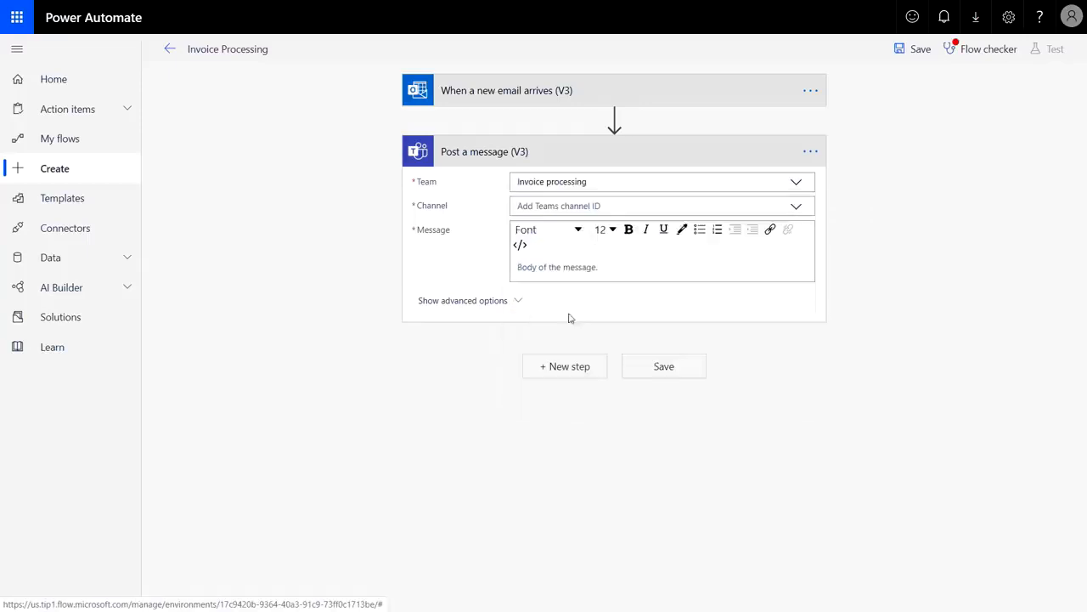
{"action": "left_click", "coordinate": [796, 207]}
{"action": "left_click", "coordinate": [580, 242]}
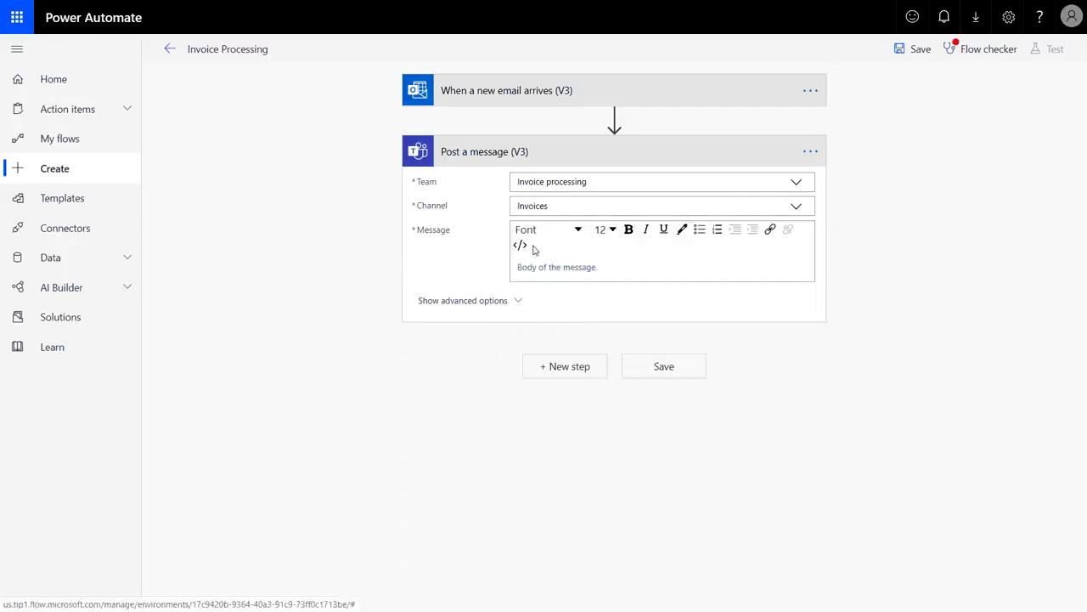
{"action": "left_click", "coordinate": [543, 263]}
{"action": "type", "text": "New invoice received from:"}
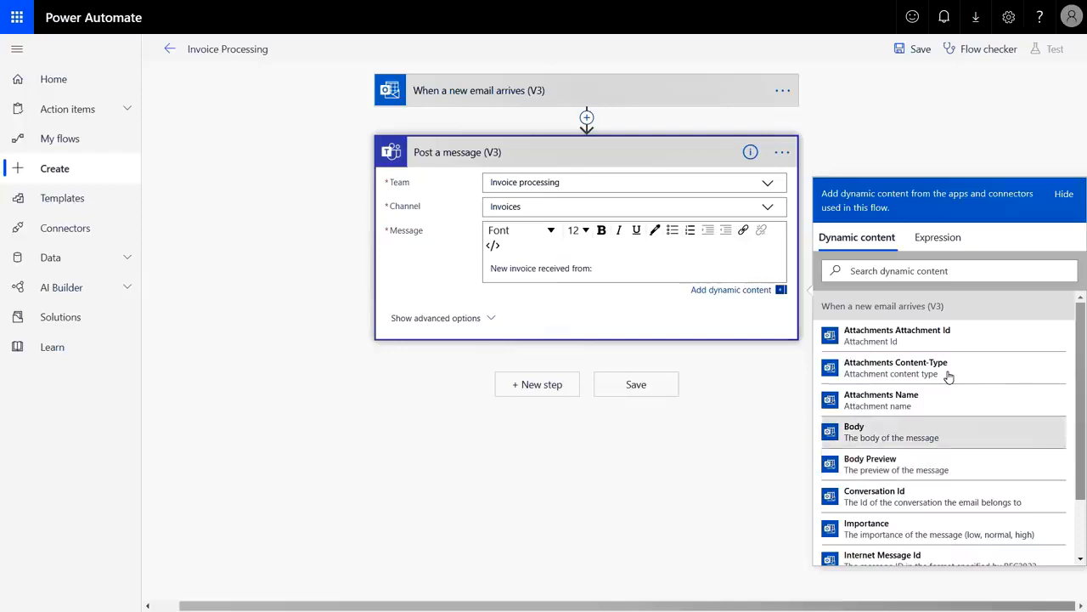
{"action": "type", "text": "from"}
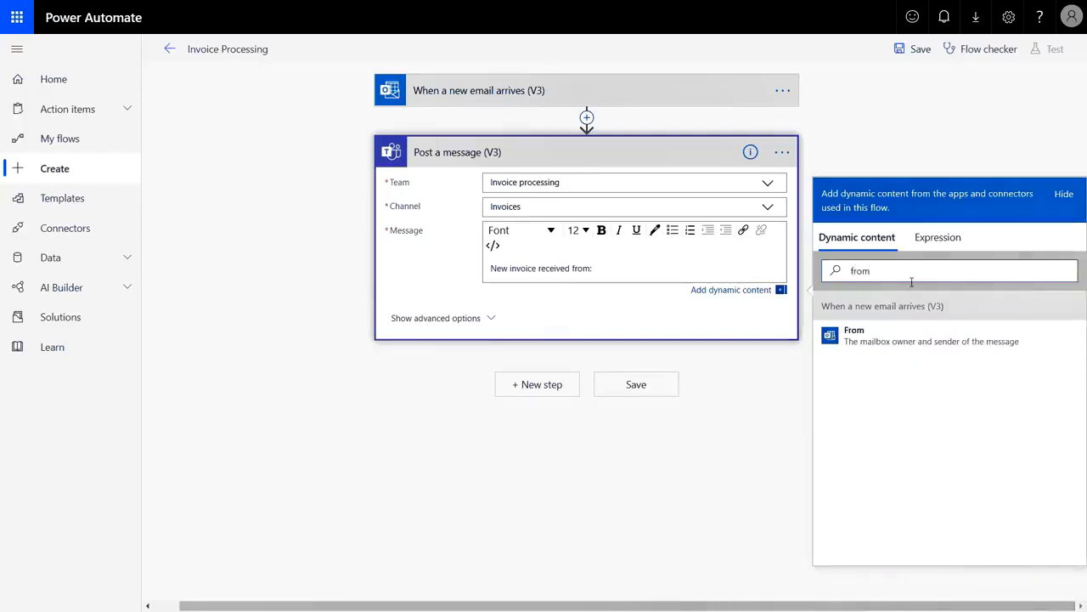
{"action": "left_click", "coordinate": [888, 344]}
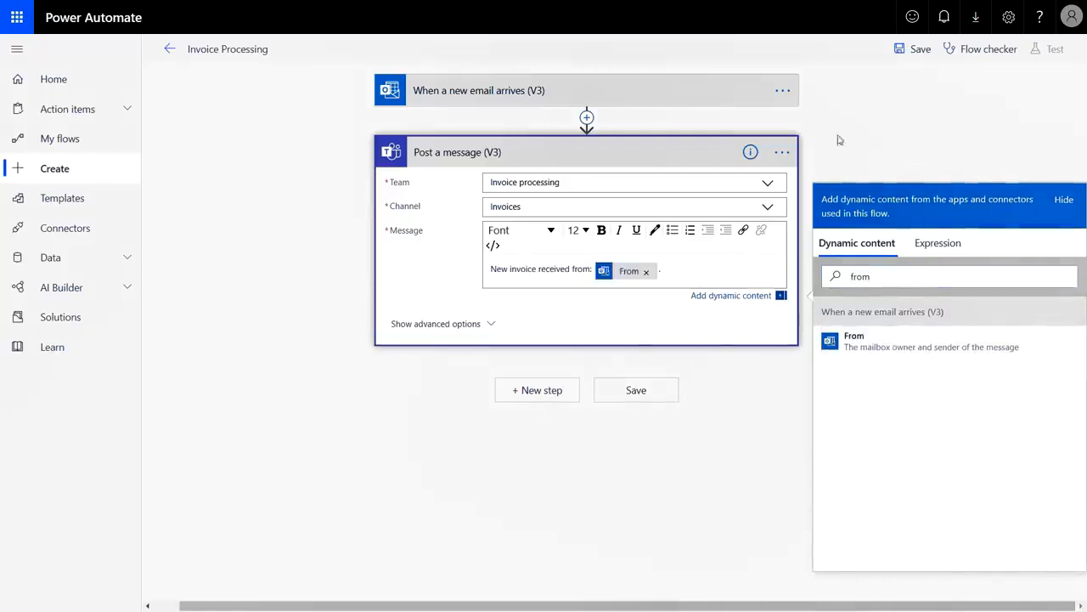
Save the flow and start a test triggered by a real incoming email
{"action": "left_click", "coordinate": [934, 49]}
{"action": "left_click", "coordinate": [1055, 48]}
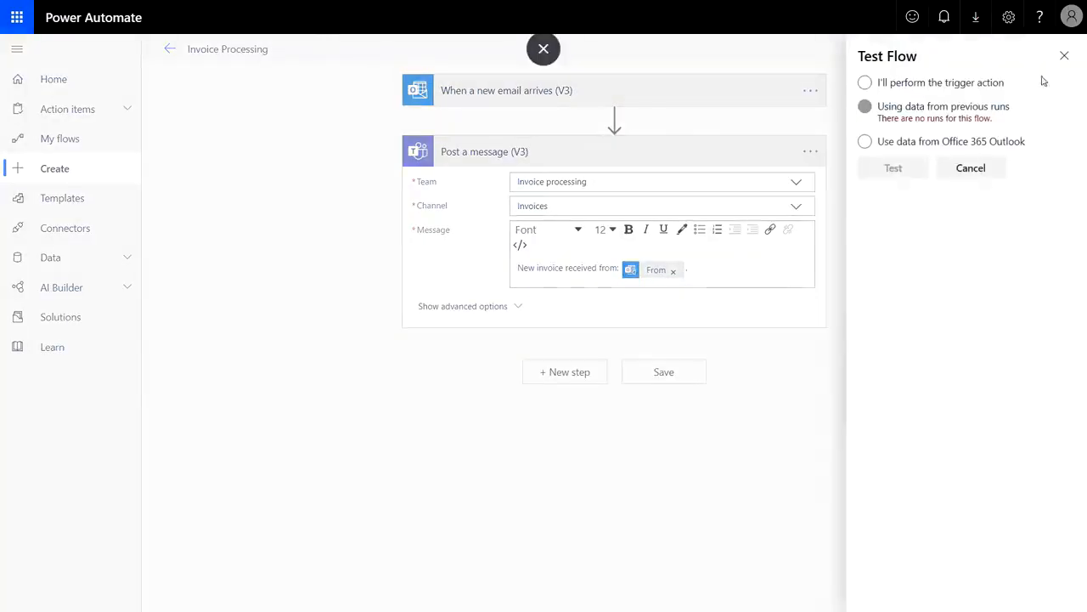
{"action": "left_click", "coordinate": [957, 85]}
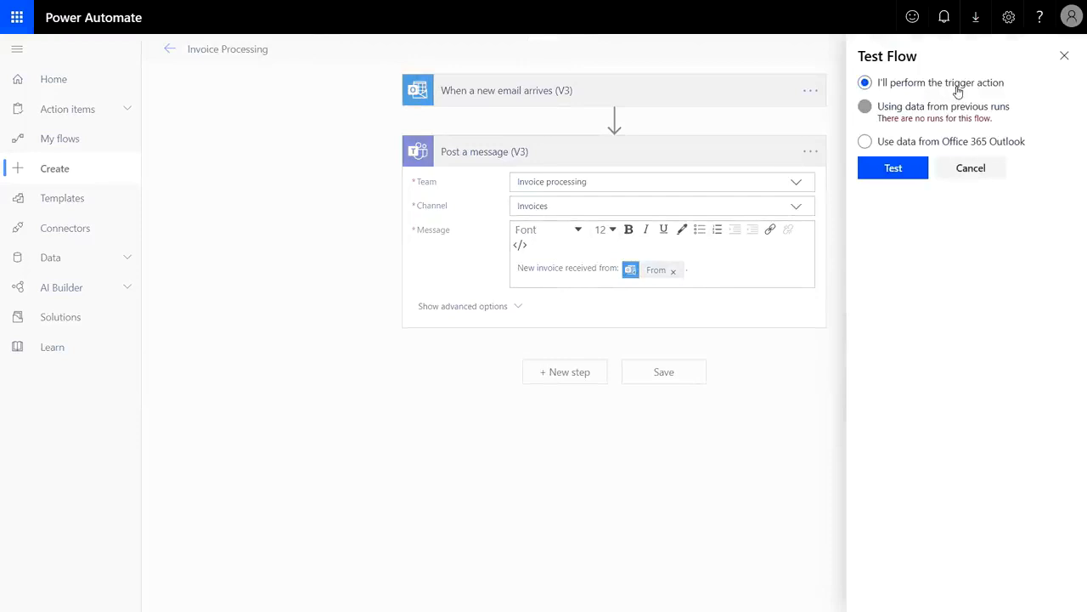
{"action": "left_click", "coordinate": [904, 170]}
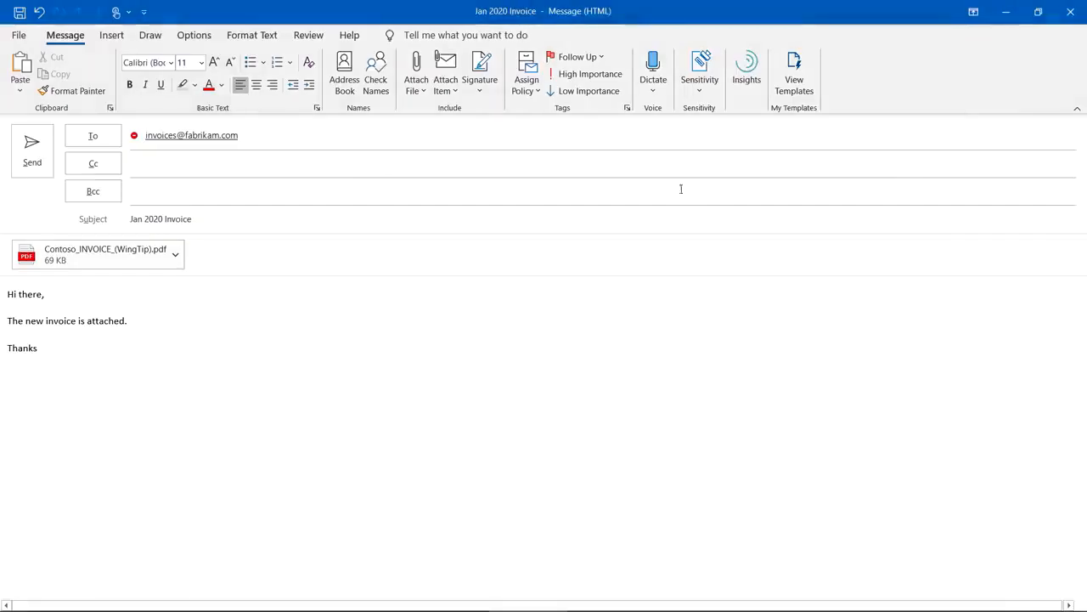
Send the Jan 2020 Invoice email with the WingTip invoice PDF attached
{"action": "left_click", "coordinate": [35, 160]}
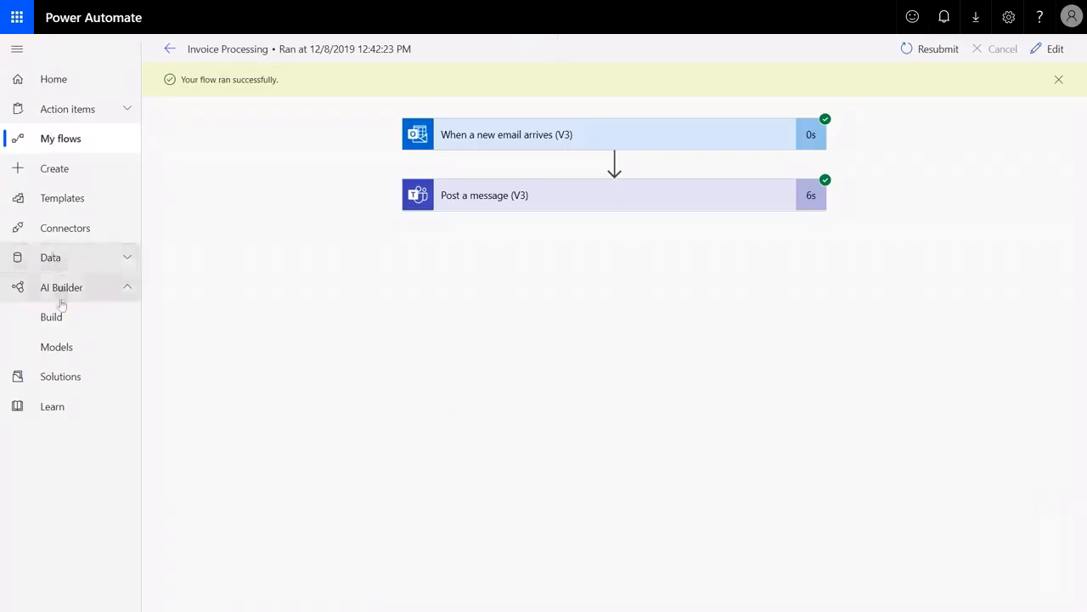
Create a Form Processing AI model named Contoso Invoices
{"action": "left_click", "coordinate": [66, 327]}
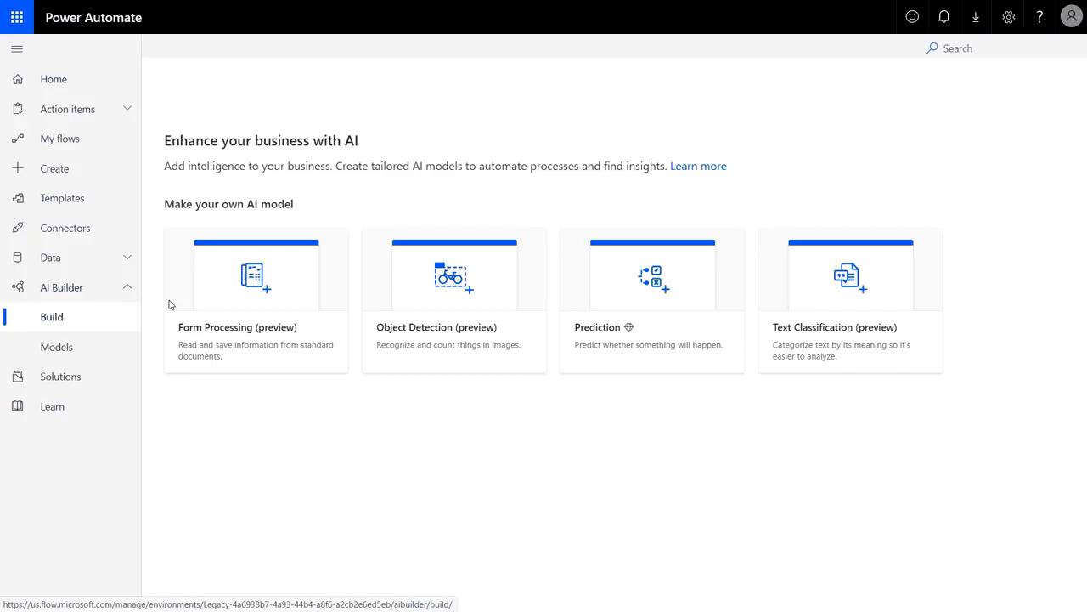
{"action": "left_click", "coordinate": [204, 302]}
{"action": "type", "text": "Contoso Invoices"}
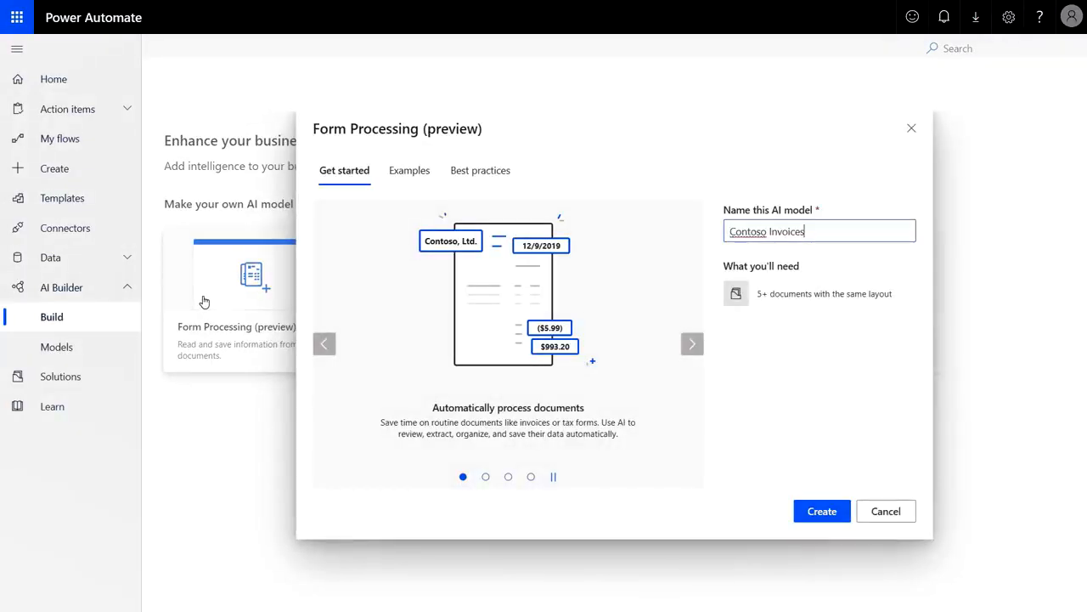
{"action": "key", "text": "Return"}
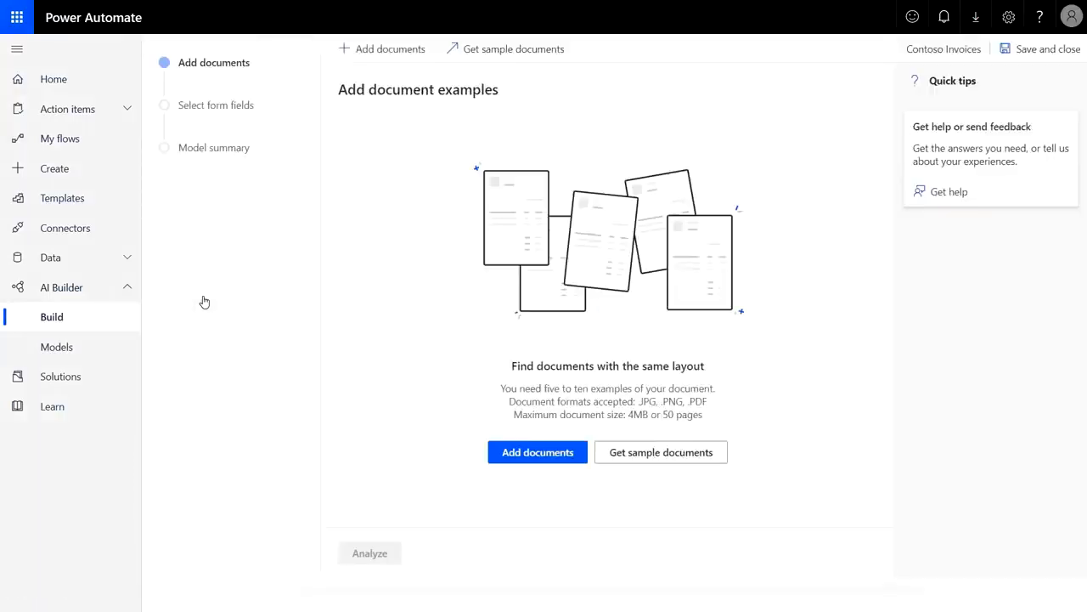
Upload the five Contoso invoice PDFs and start analyzing them
{"action": "left_click", "coordinate": [514, 450]}
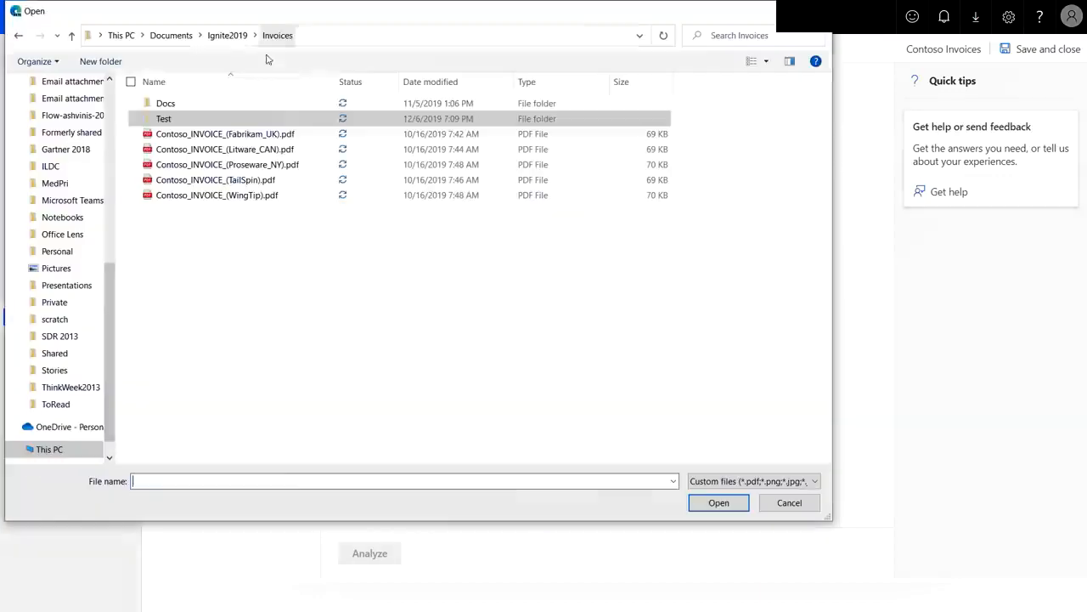
{"action": "left_click", "coordinate": [249, 133]}
{"action": "left_click", "coordinate": [251, 194], "text": "shift"}
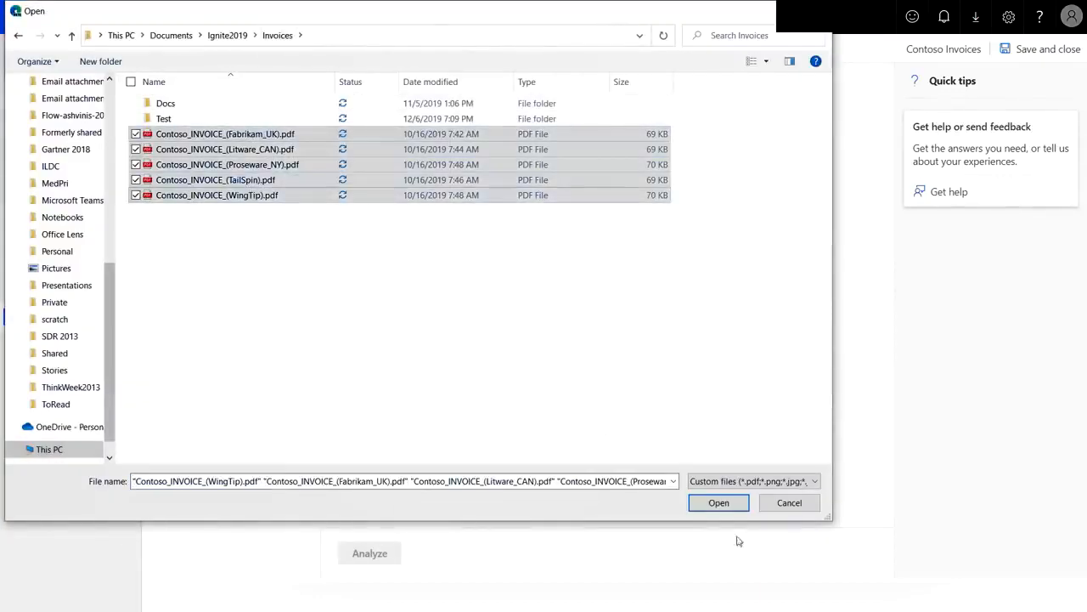
{"action": "left_click", "coordinate": [720, 503]}
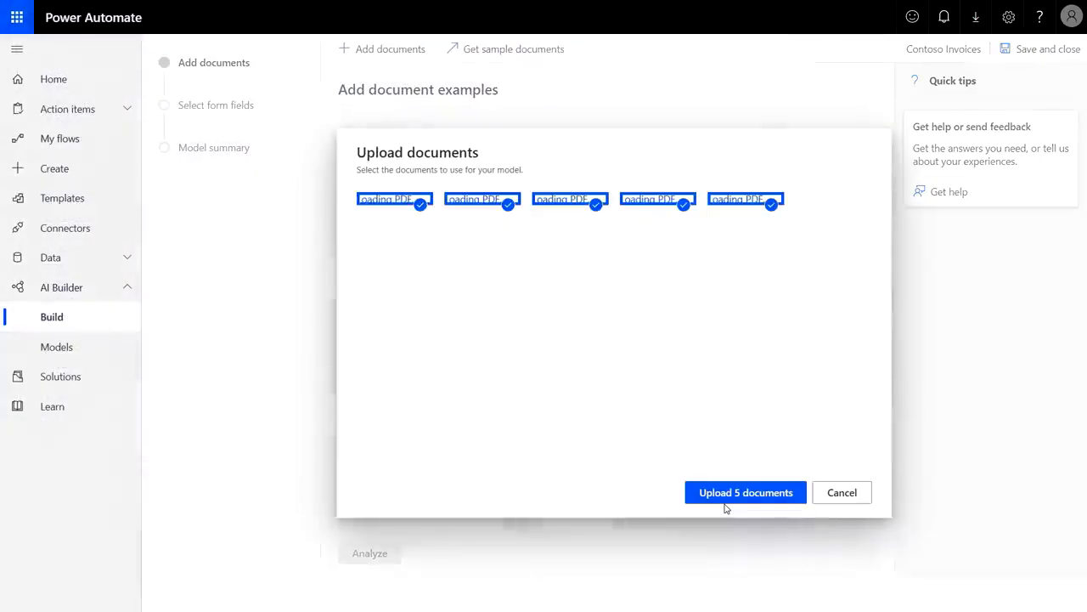
{"action": "left_click", "coordinate": [725, 498]}
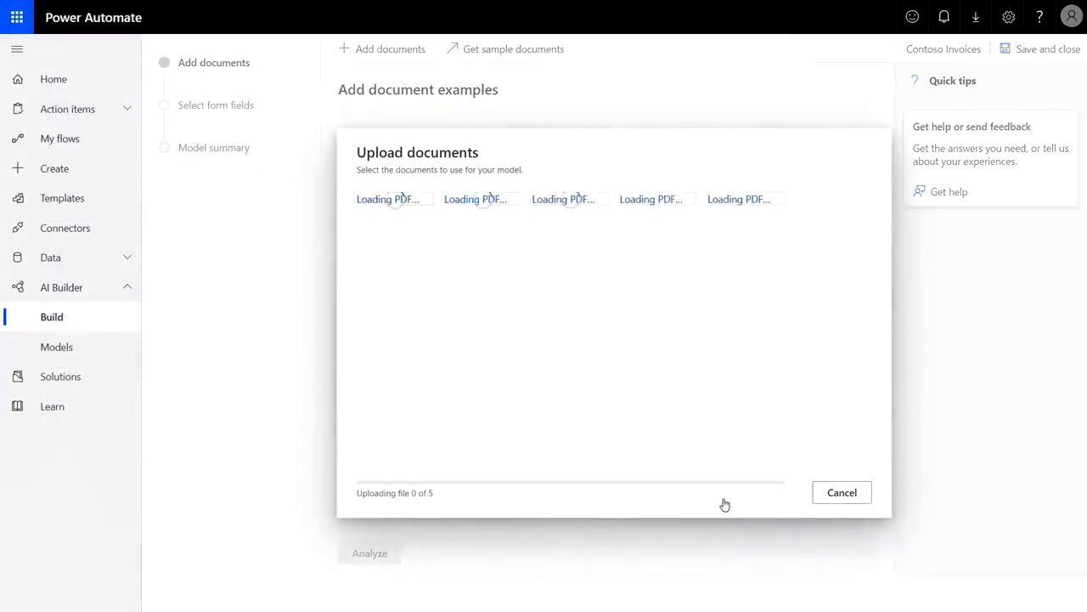
{"action": "left_click", "coordinate": [825, 492]}
{"action": "left_click", "coordinate": [349, 553]}
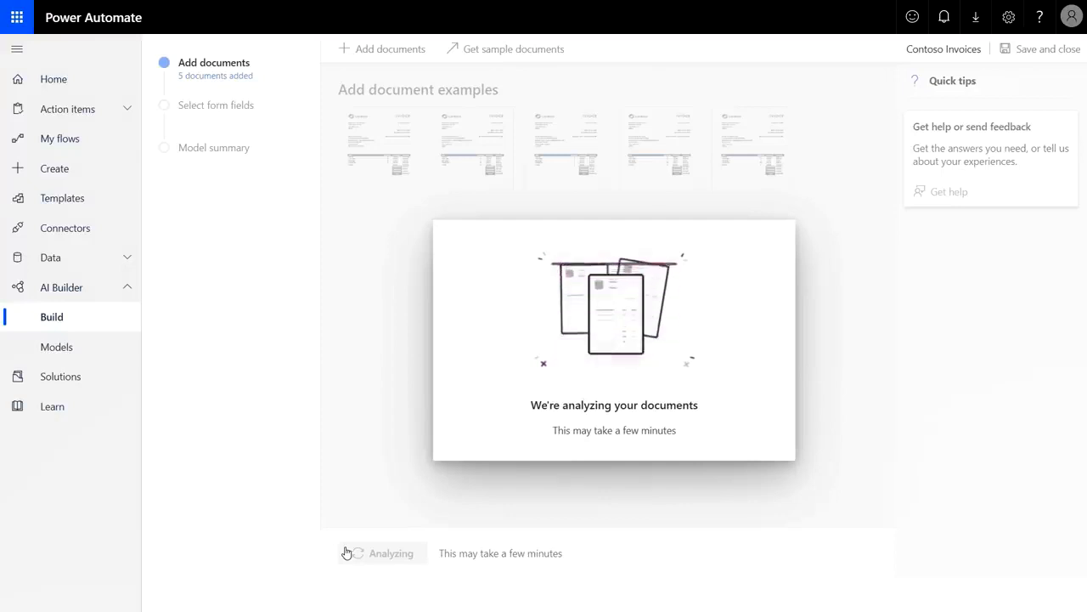
Select all invoice fields except the seller's street address, postal code and Bill to name
{"action": "left_click", "coordinate": [347, 553]}
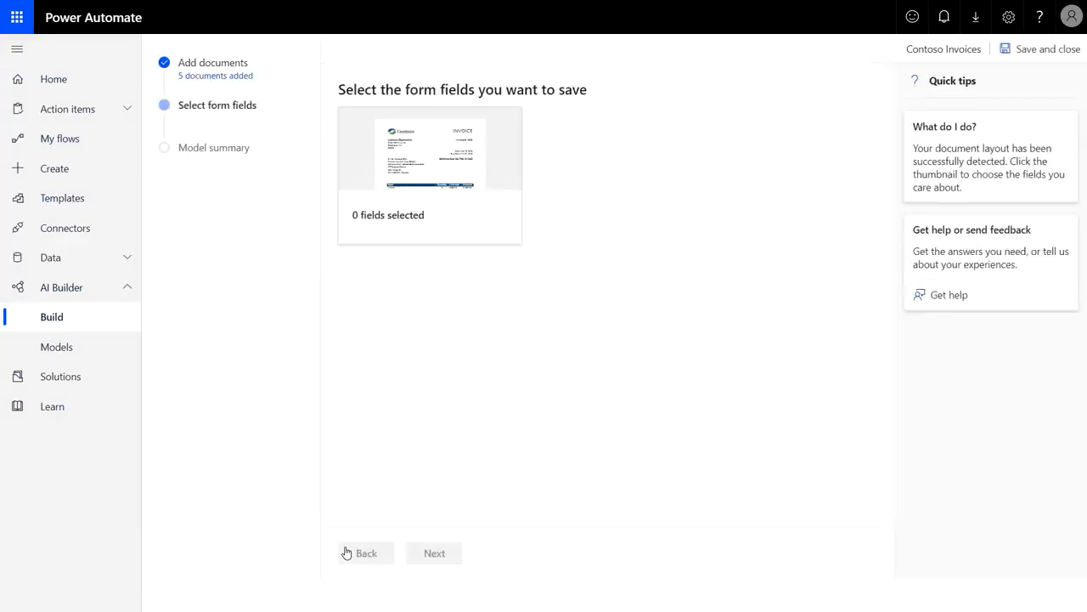
{"action": "left_click", "coordinate": [407, 215]}
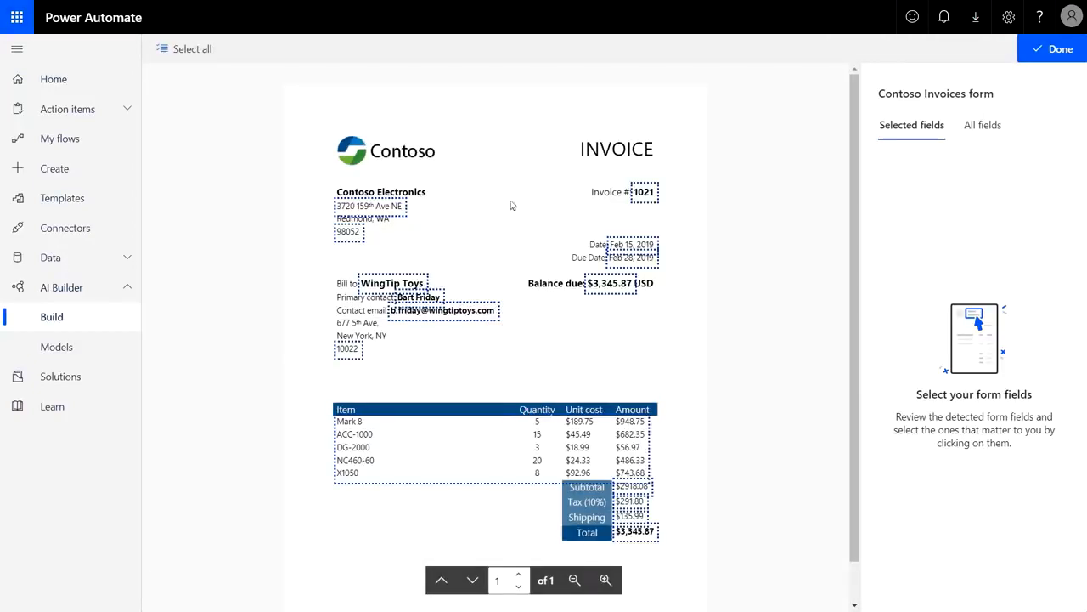
{"action": "mouse_move", "coordinate": [655, 204]}
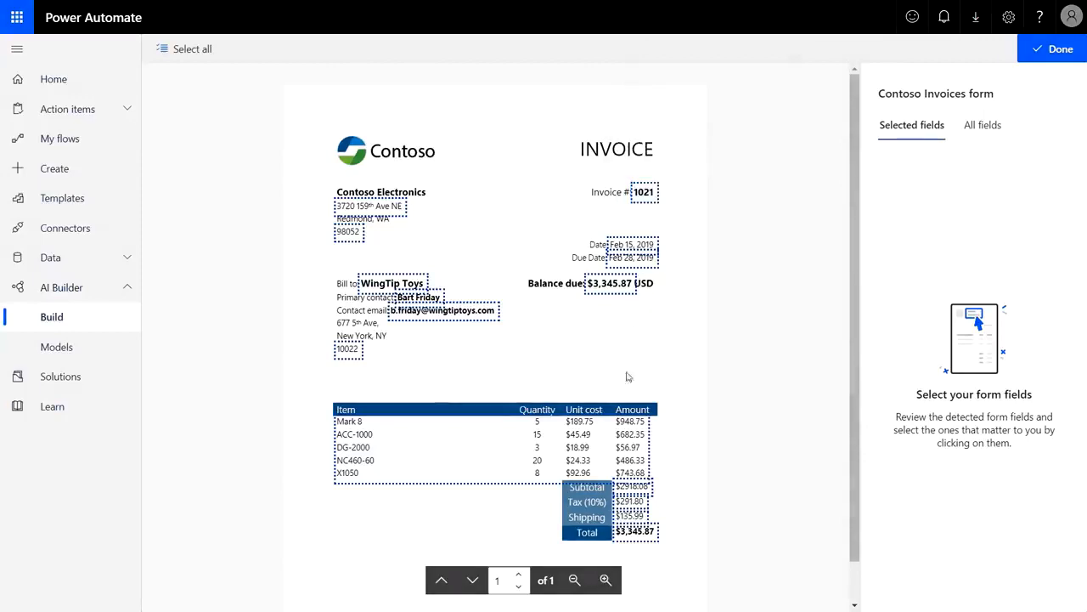
{"action": "mouse_move", "coordinate": [604, 446]}
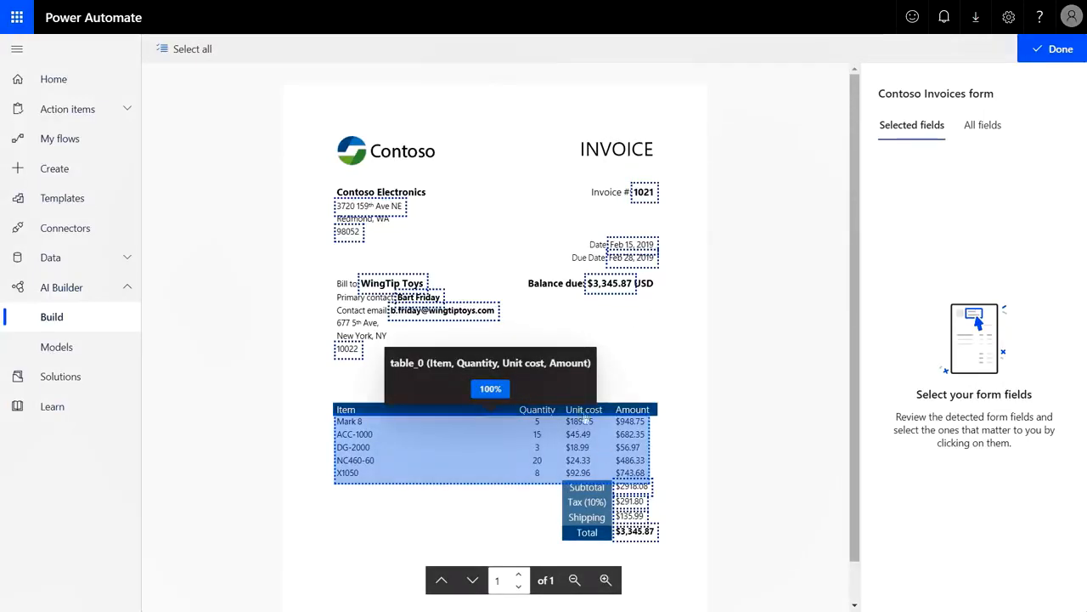
{"action": "left_click", "coordinate": [188, 48]}
{"action": "left_click", "coordinate": [369, 207]}
{"action": "left_click", "coordinate": [349, 231]}
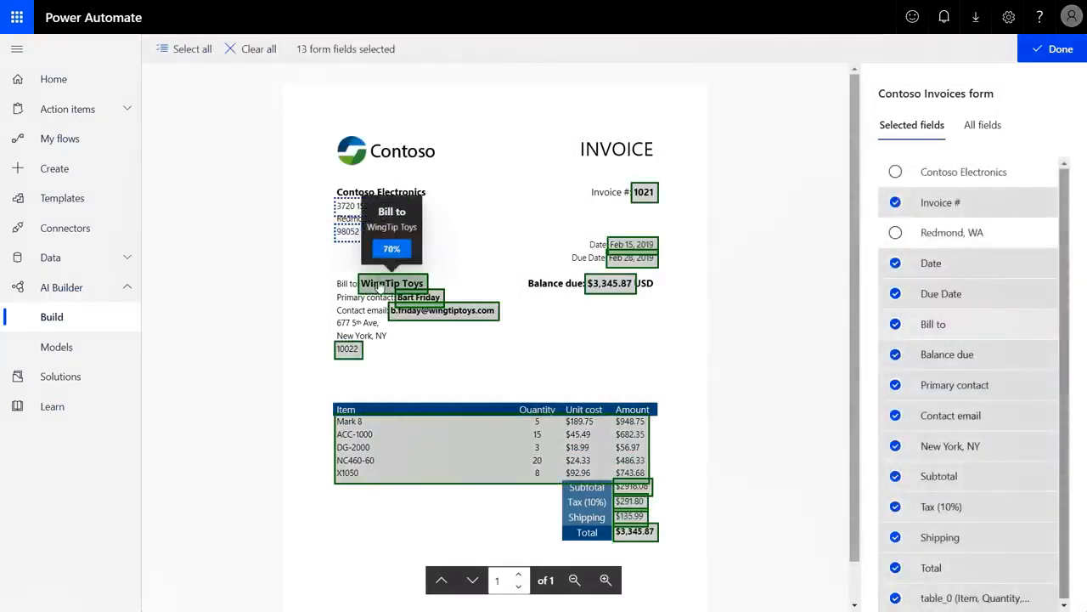
{"action": "left_click", "coordinate": [379, 286]}
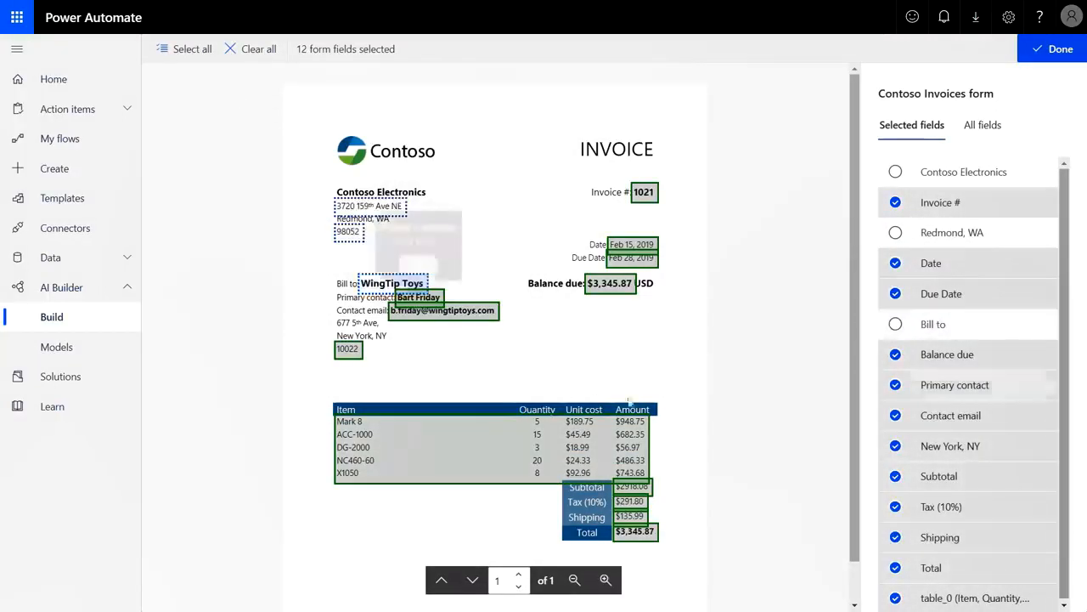
{"action": "left_click", "coordinate": [1061, 49]}
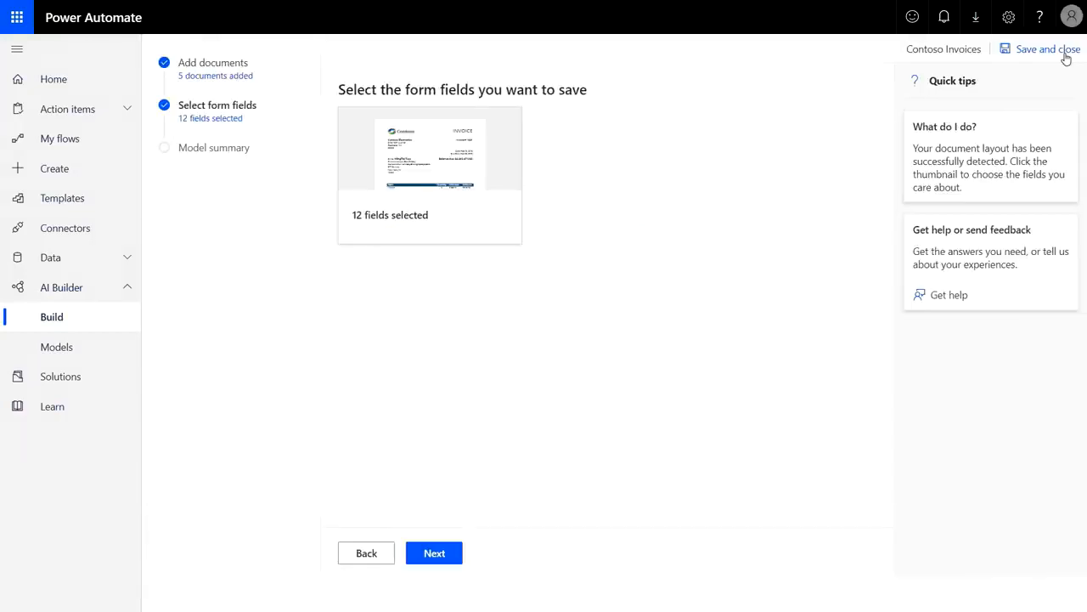
Train the Contoso Invoices model and publish it from its details page
{"action": "left_click", "coordinate": [455, 556]}
{"action": "left_click", "coordinate": [456, 555]}
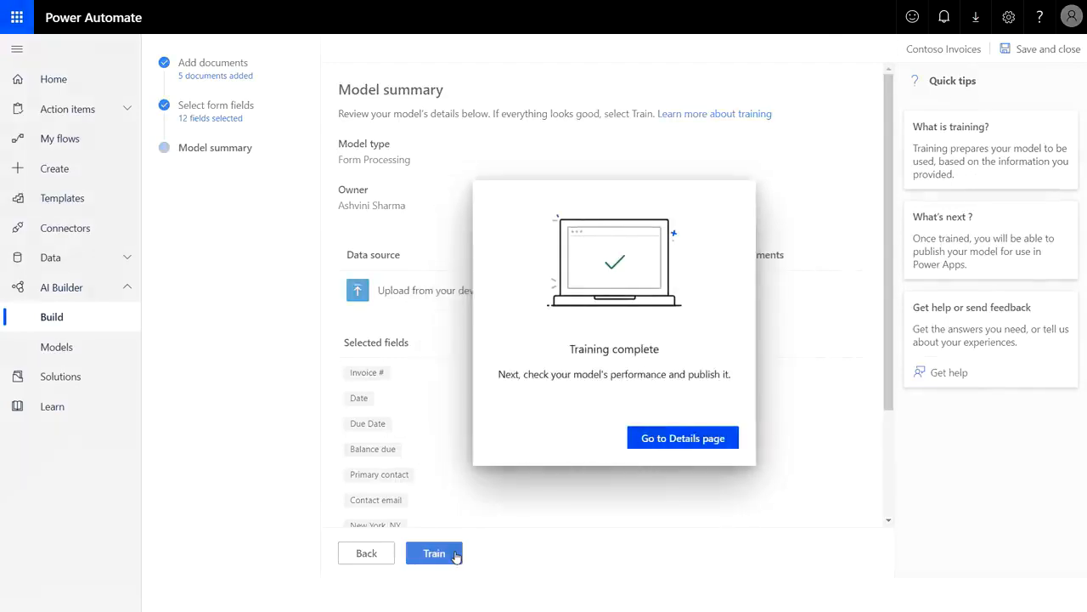
{"action": "left_click", "coordinate": [670, 448]}
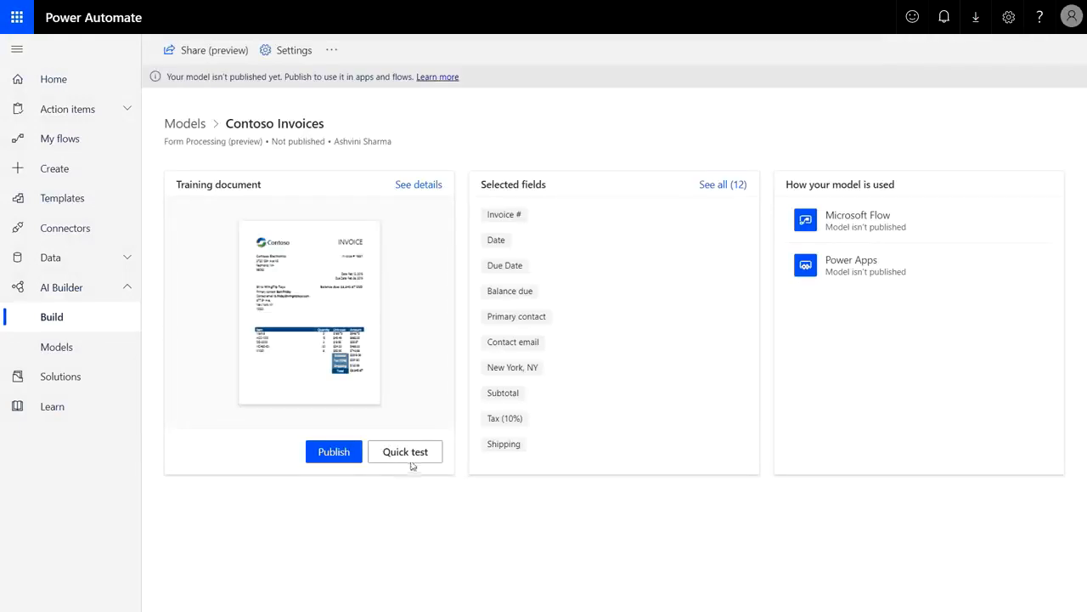
{"action": "left_click", "coordinate": [350, 452]}
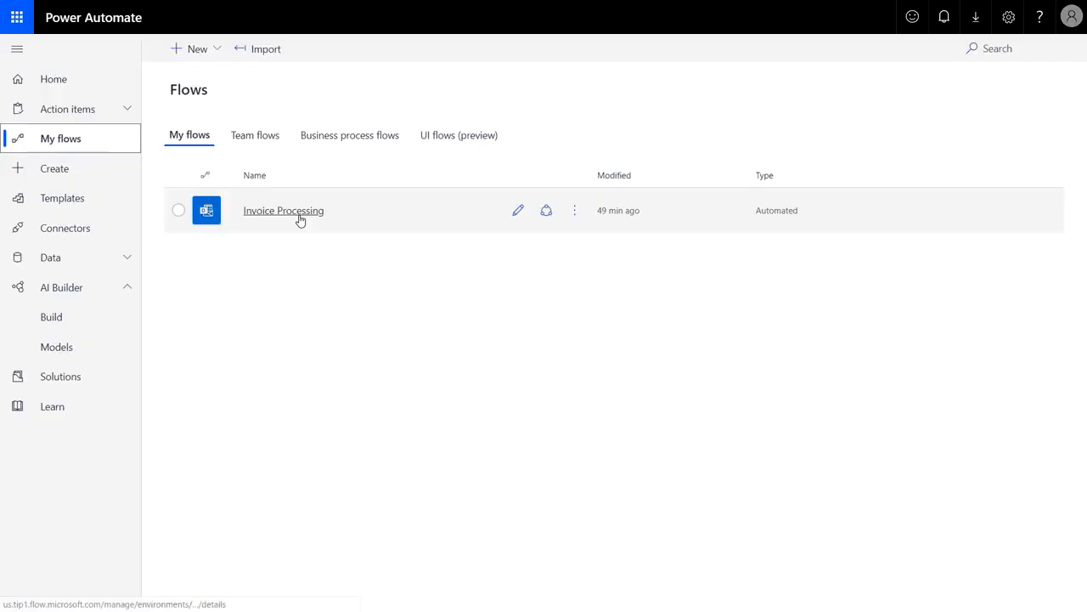
Open the Invoice Processing flow for editing and add a Predict action after the email trigger
{"action": "left_click", "coordinate": [299, 218]}
{"action": "left_click", "coordinate": [173, 49]}
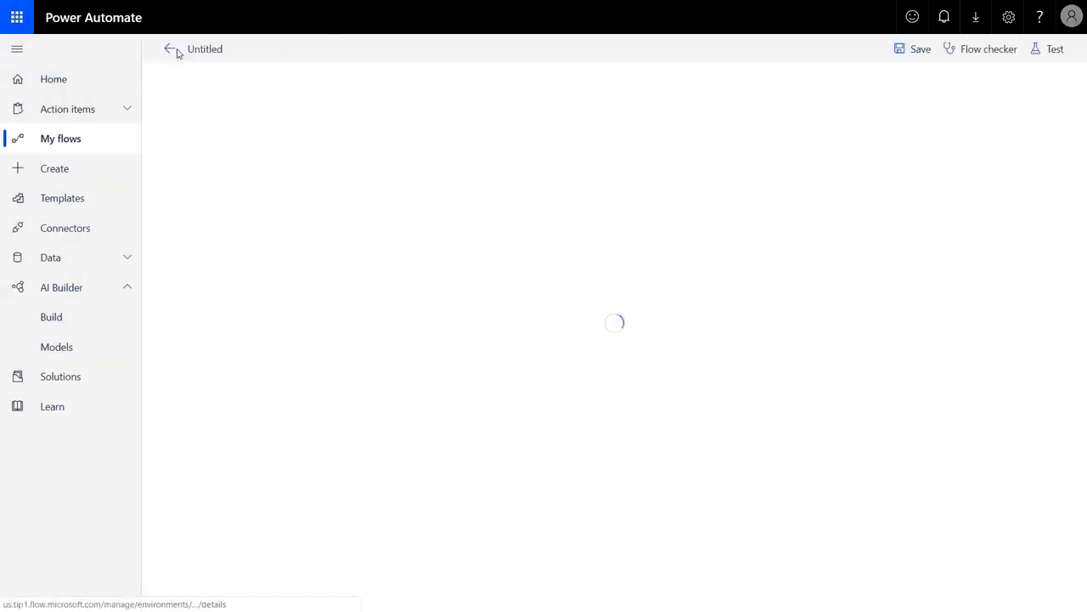
{"action": "left_click", "coordinate": [616, 119]}
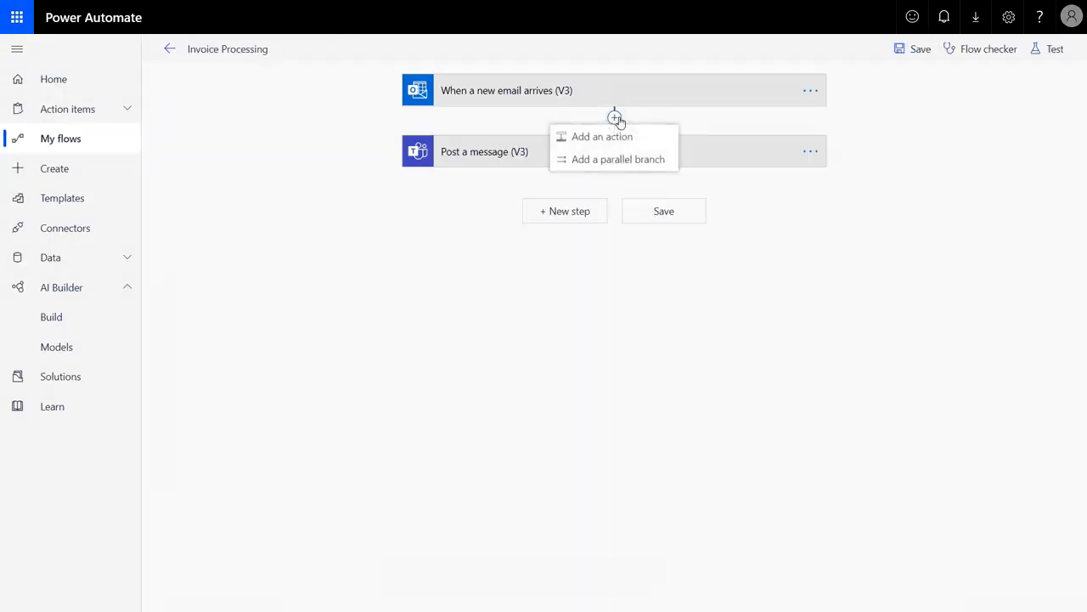
{"action": "left_click", "coordinate": [623, 136]}
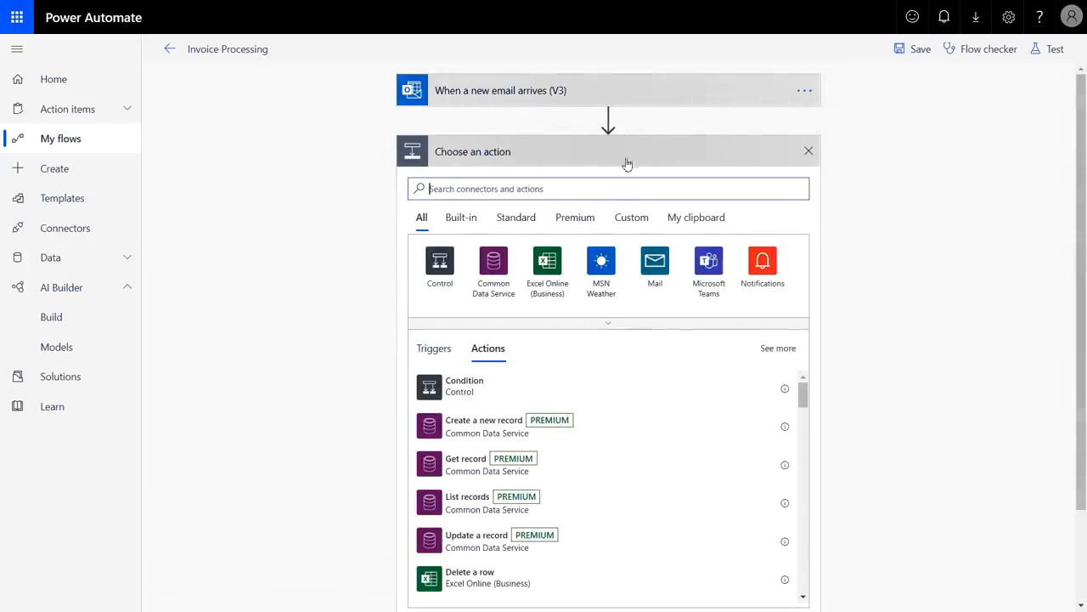
{"action": "type", "text": "predict"}
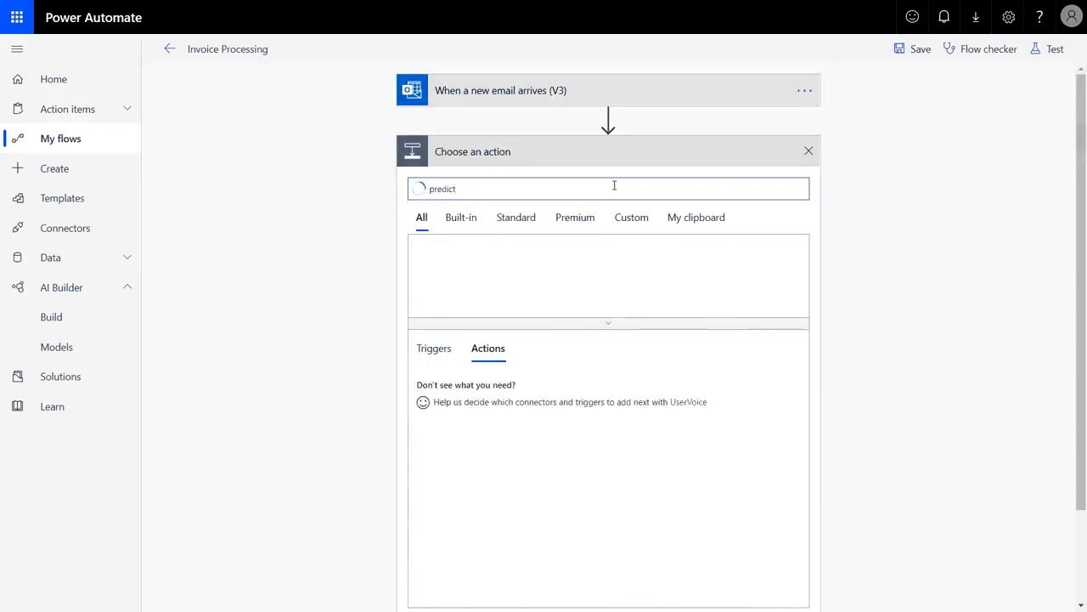
{"action": "left_click", "coordinate": [590, 393]}
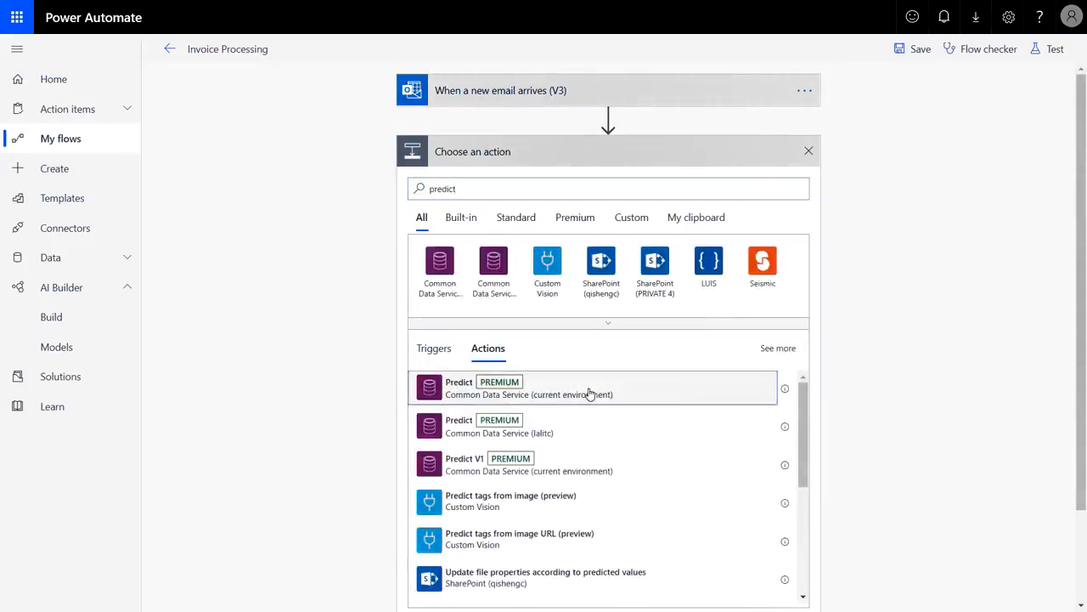
Choose the Contoso Invoices model and set the document type to application/pdf
{"action": "left_click", "coordinate": [794, 182]}
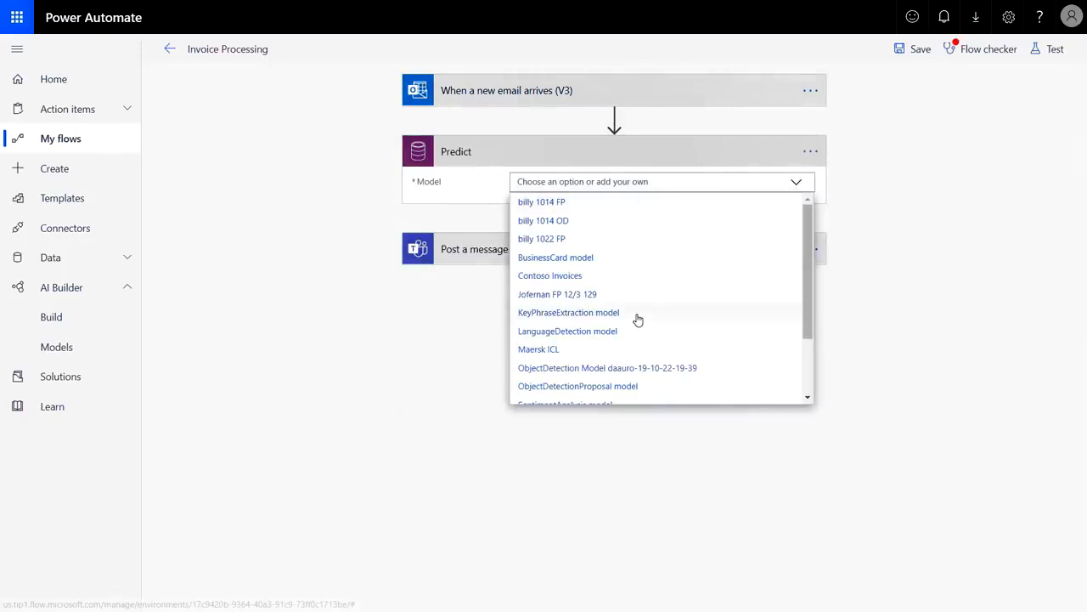
{"action": "scroll", "coordinate": [643, 335], "scroll_direction": "down", "scroll_amount": 2}
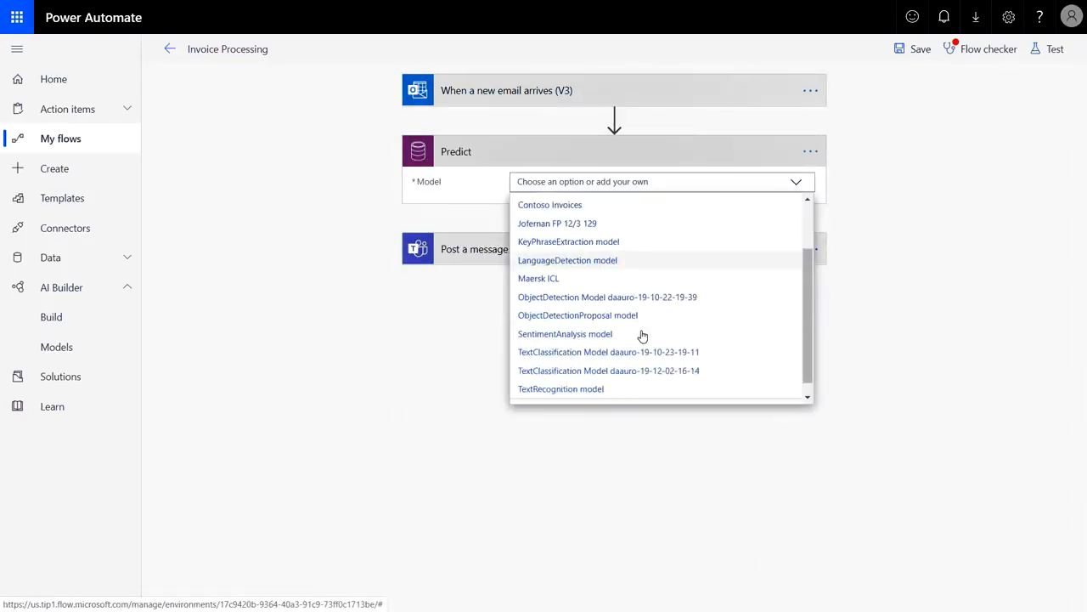
{"action": "scroll", "coordinate": [643, 335], "scroll_direction": "down", "scroll_amount": 1}
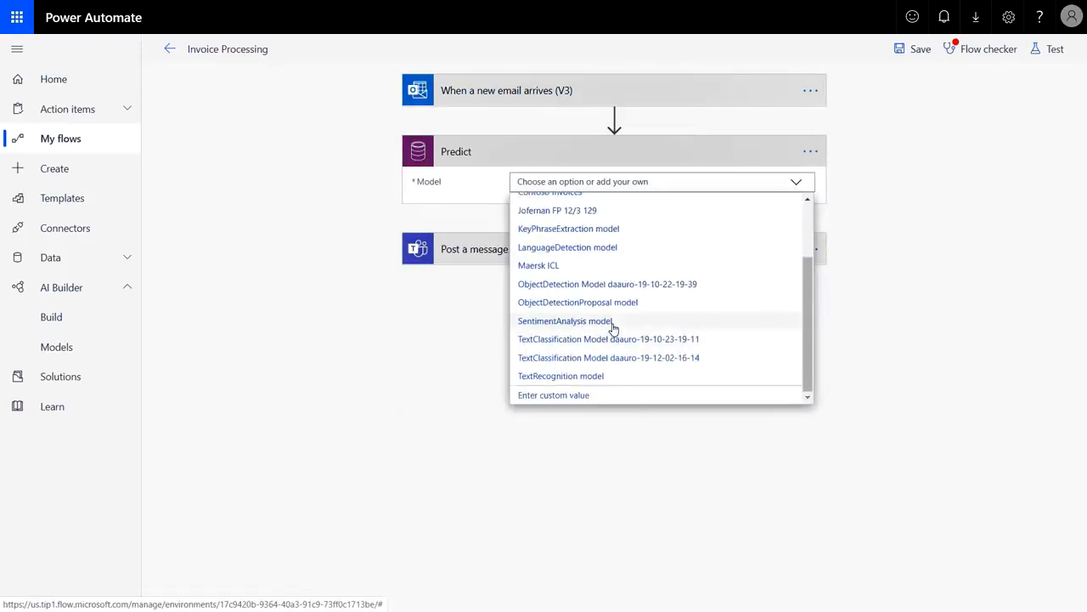
{"action": "scroll", "coordinate": [615, 328], "scroll_direction": "up", "scroll_amount": 2}
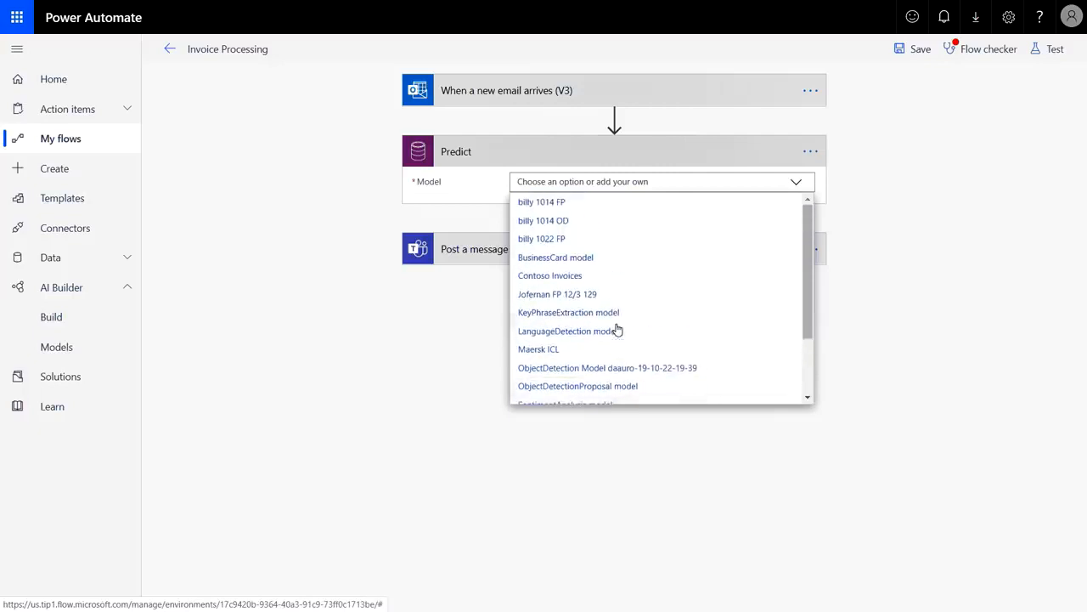
{"action": "left_click", "coordinate": [581, 277]}
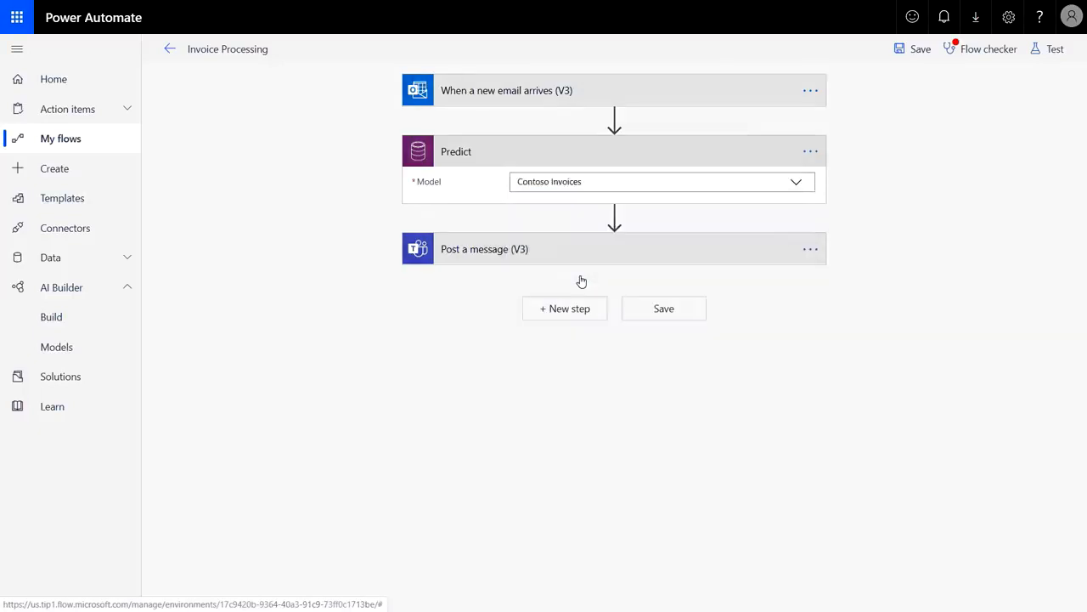
{"action": "left_click", "coordinate": [588, 207]}
{"action": "type", "text": "application/pdf"}
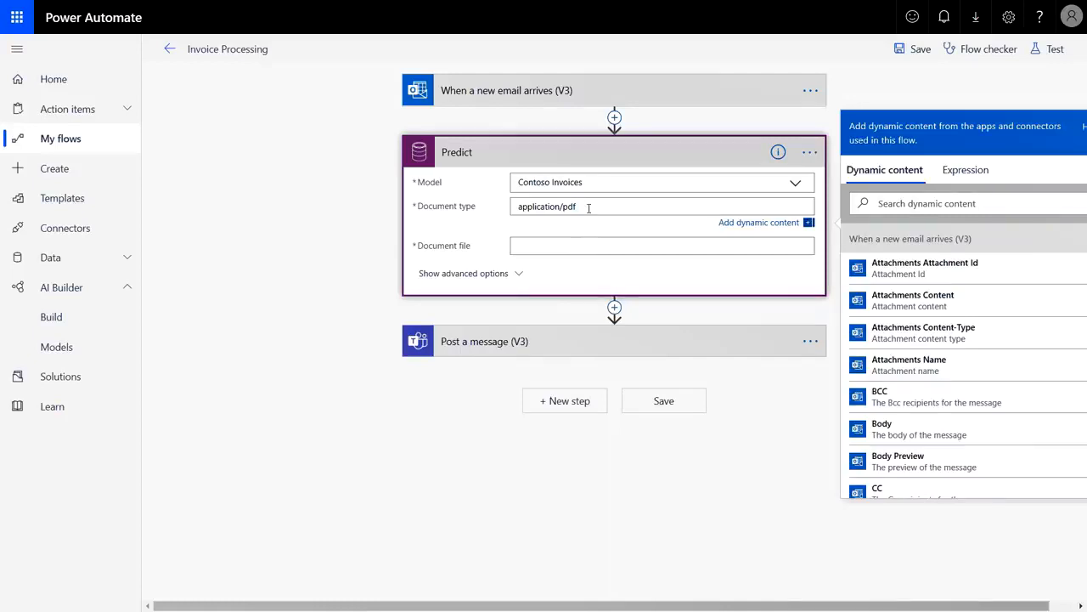
Run Predict on each attachment's content and drag Post a message (V3) into that loop
{"action": "left_click", "coordinate": [892, 296]}
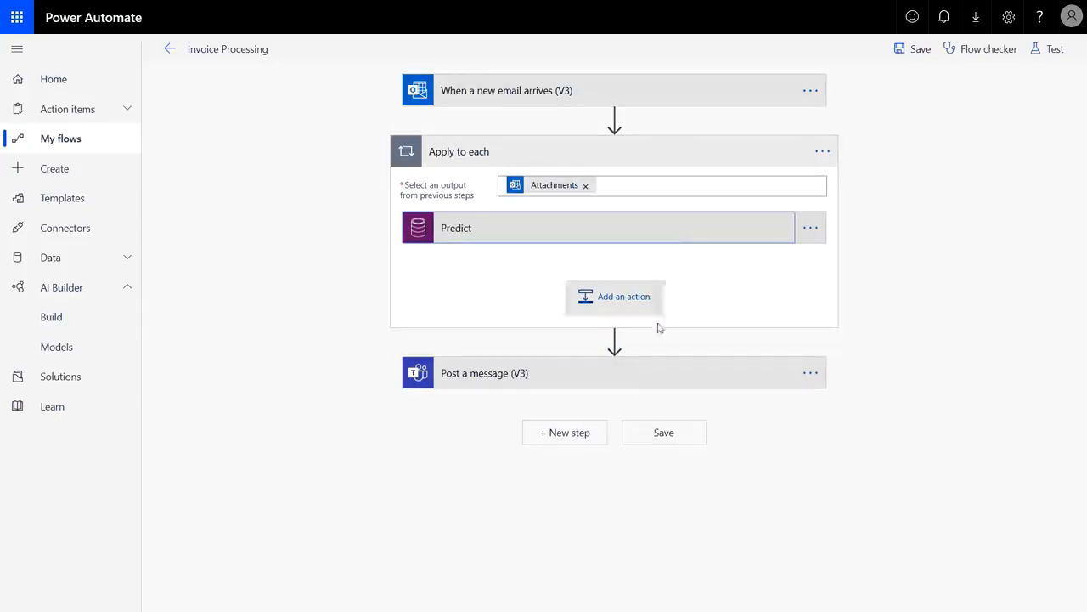
{"action": "left_click_drag", "start_coordinate": [635, 380], "coordinate": [632, 270]}
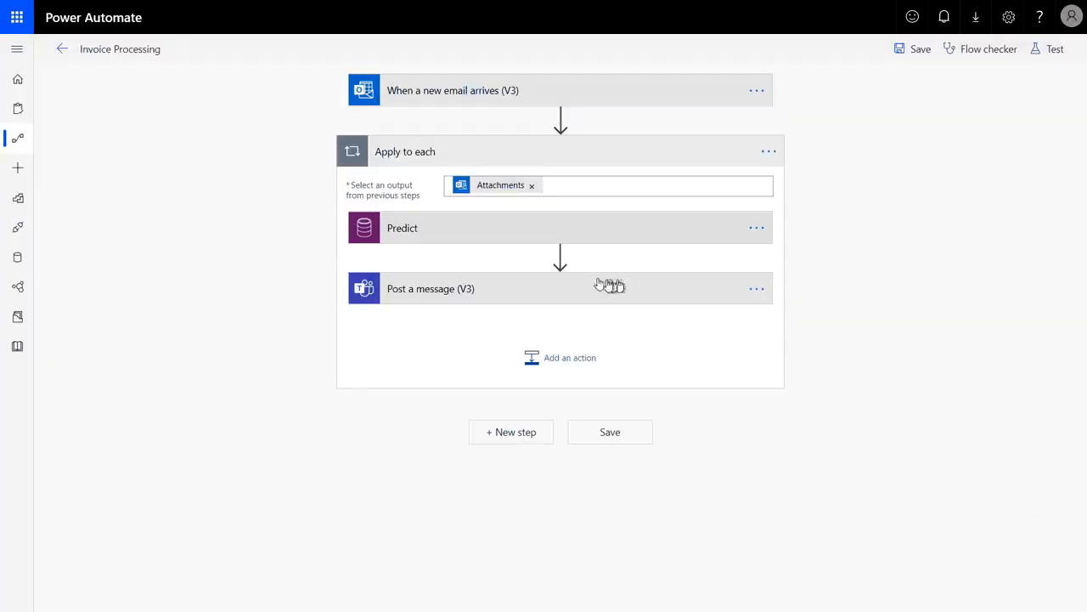
Add a Teams 'Post a choice of options' step offering Approve, Reject and Process Manually
{"action": "left_click", "coordinate": [561, 255]}
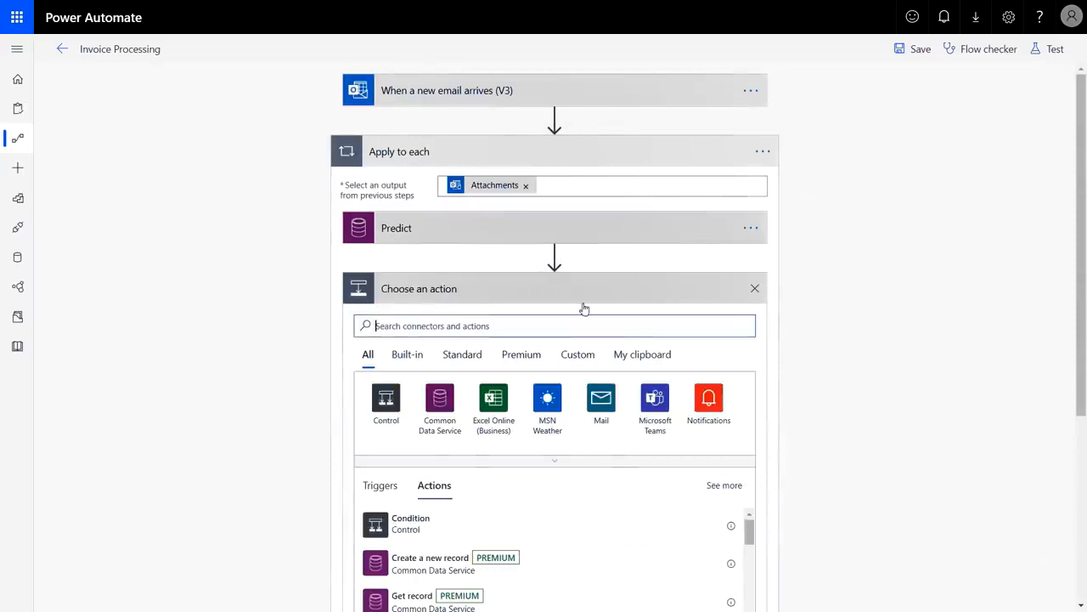
{"action": "left_click", "coordinate": [648, 403]}
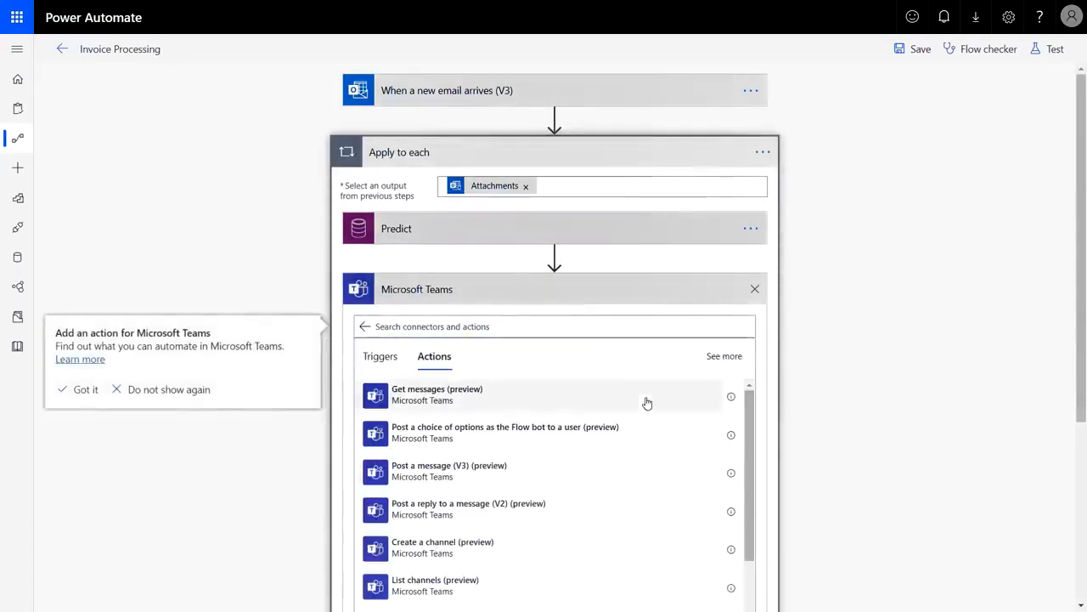
{"action": "left_click", "coordinate": [586, 438]}
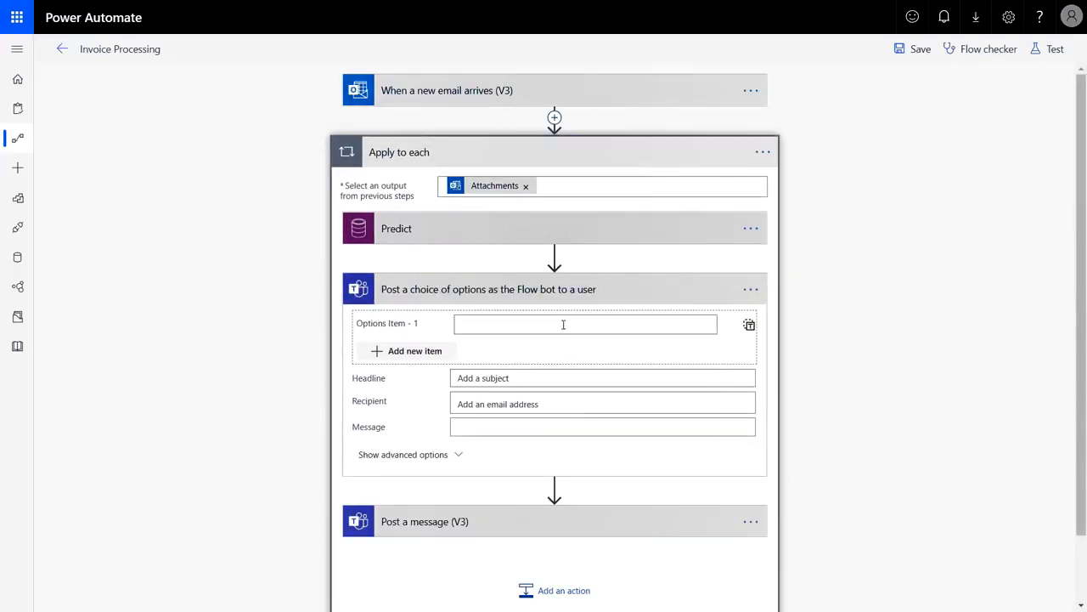
{"action": "left_click", "coordinate": [564, 325]}
{"action": "type", "text": "Approve"}
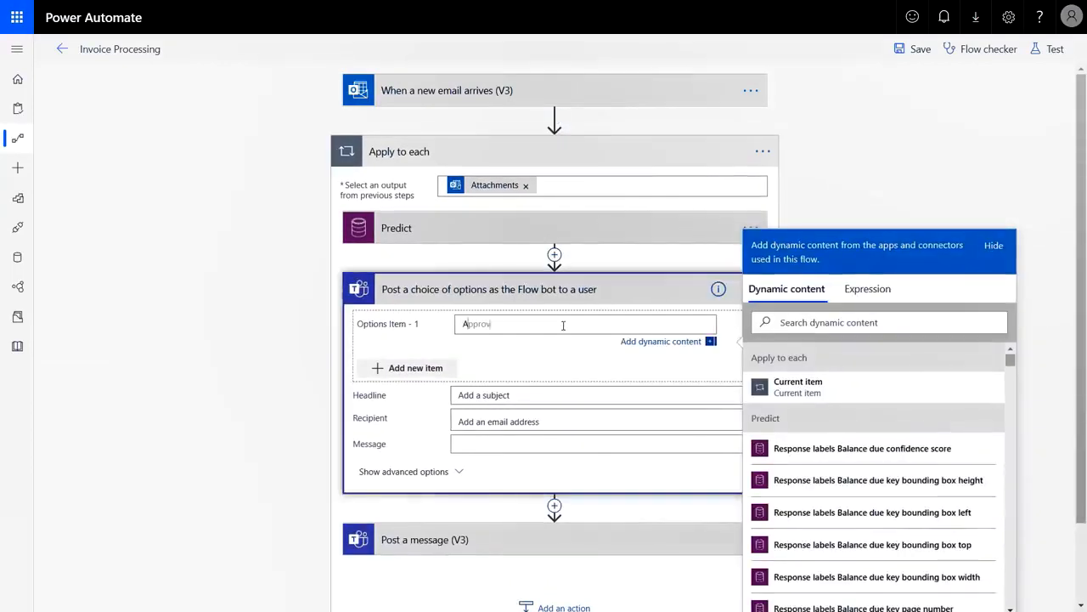
{"action": "left_click", "coordinate": [429, 374]}
{"action": "type", "text": "Reject"}
{"action": "left_click", "coordinate": [393, 401]}
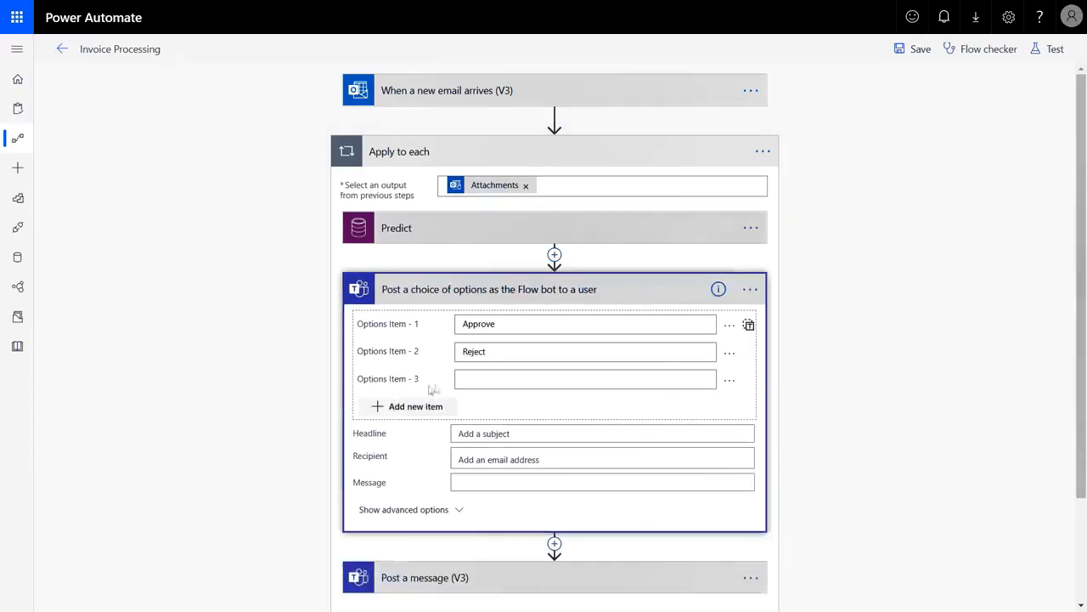
{"action": "left_click", "coordinate": [478, 379]}
{"action": "type", "text": "Process Manually"}
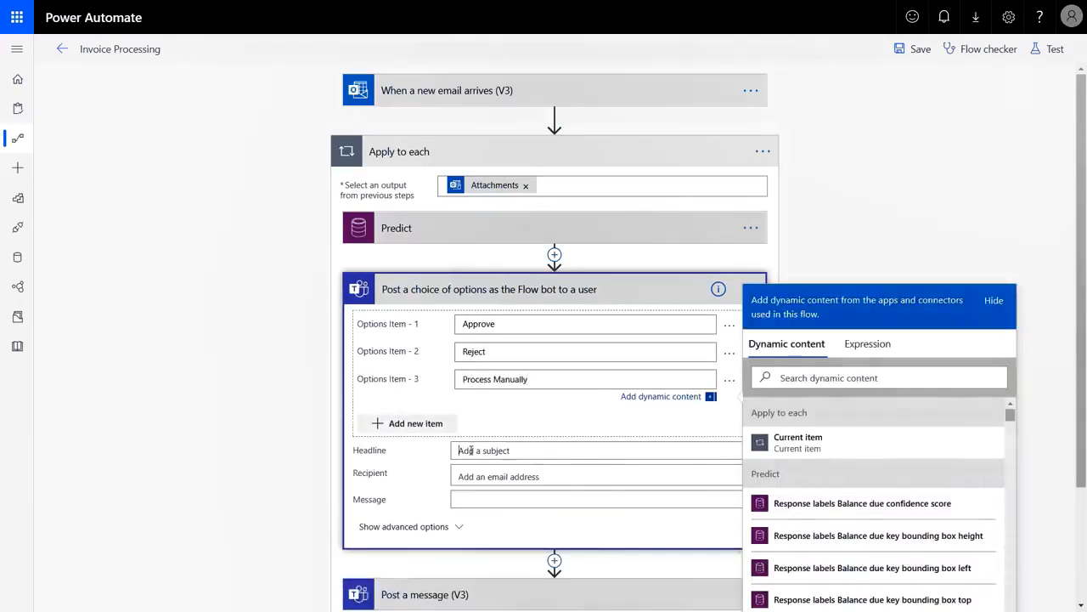
Set the headline to 'New invoice received' and pick the recipient
{"action": "left_click", "coordinate": [466, 451]}
{"action": "type", "text": "New invoice received"}
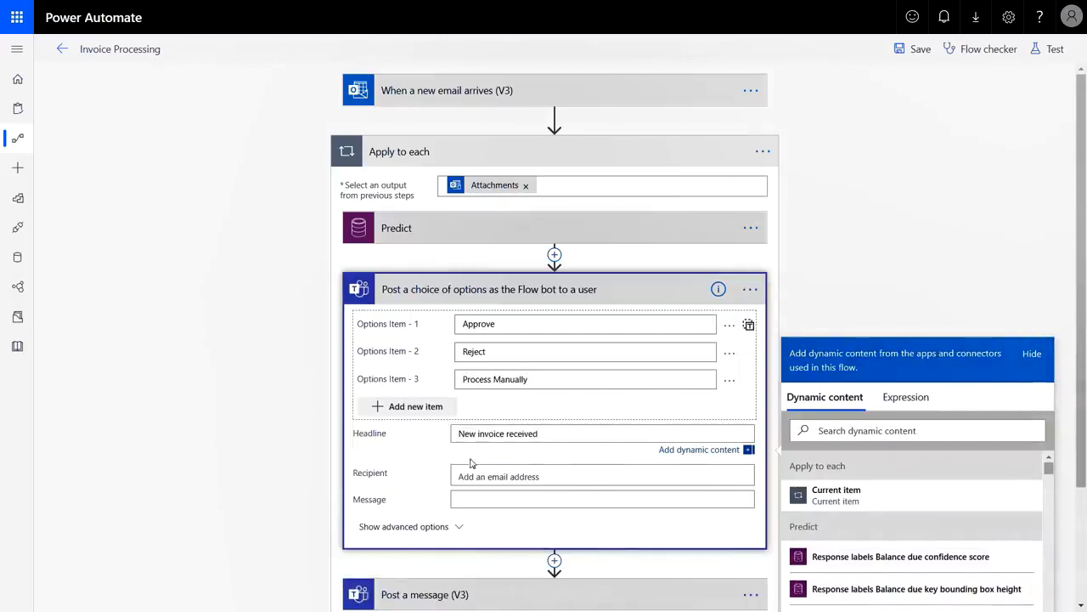
{"action": "left_click", "coordinate": [471, 477]}
{"action": "type", "text": "ashvini"}
{"action": "left_click", "coordinate": [491, 475]}
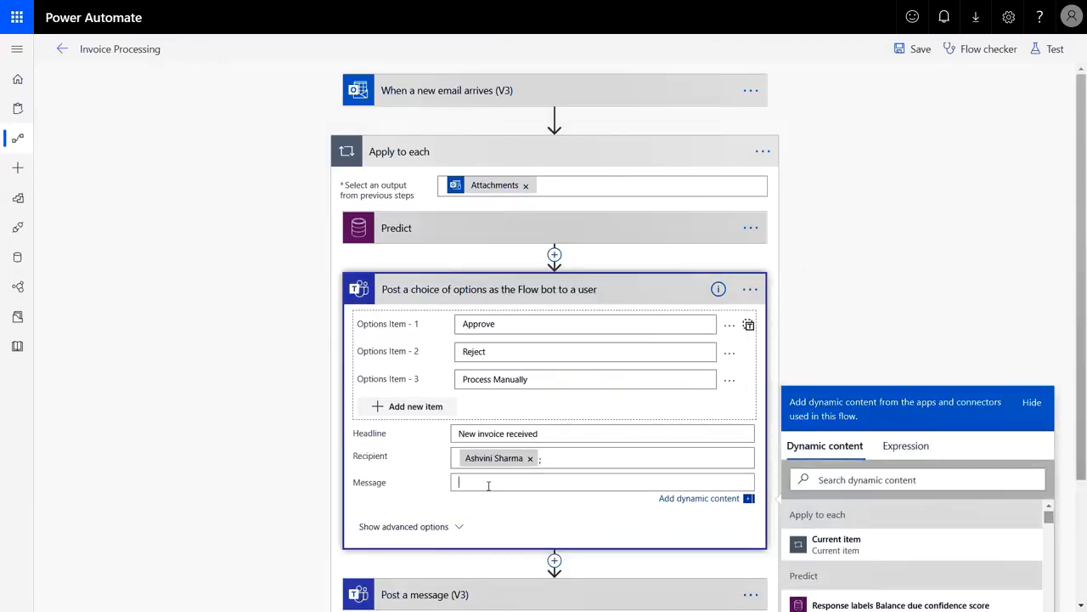
Start the message with 'A new invoice was received.' and 'The contact is:' plus the From value
{"action": "type", "text": "A new invoice was received."}
{"action": "key", "text": "Return"}
{"action": "type", "text": "The contact is:"}
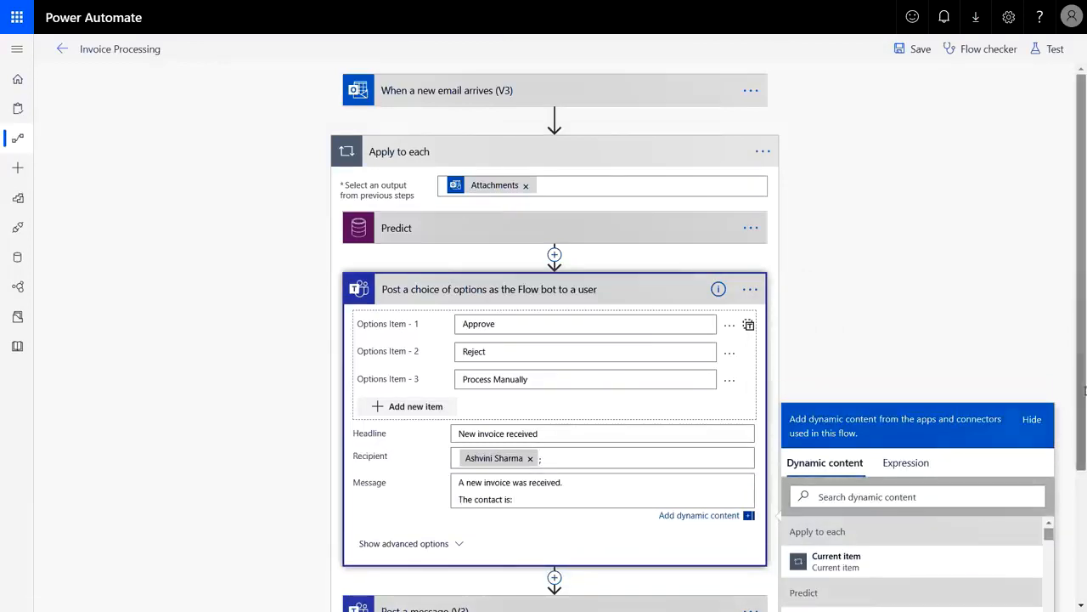
{"action": "scroll", "coordinate": [1084, 389], "scroll_direction": "down", "scroll_amount": 3}
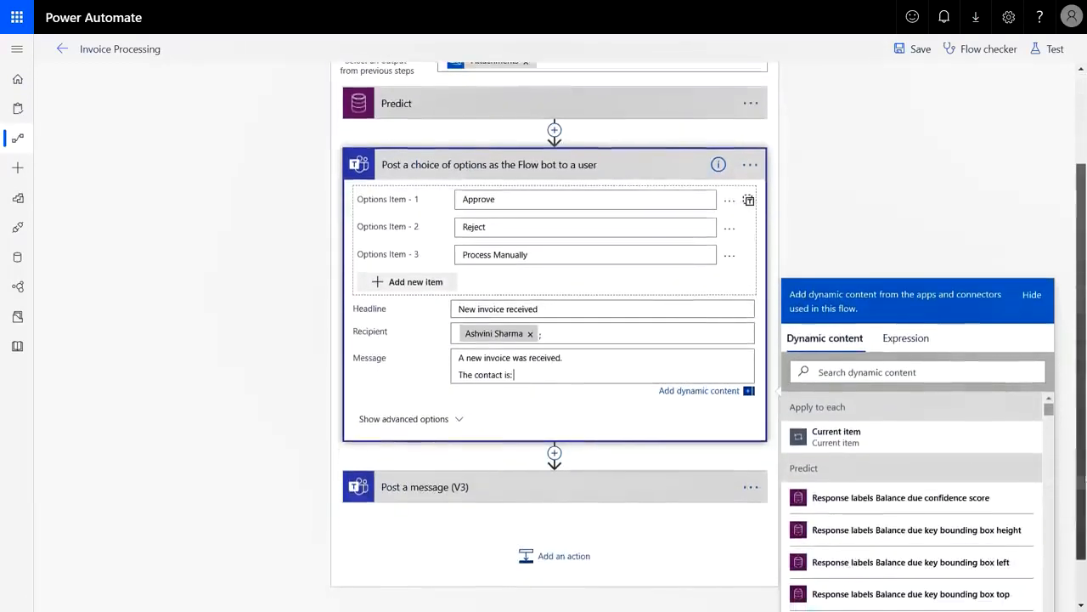
{"action": "left_click", "coordinate": [919, 372]}
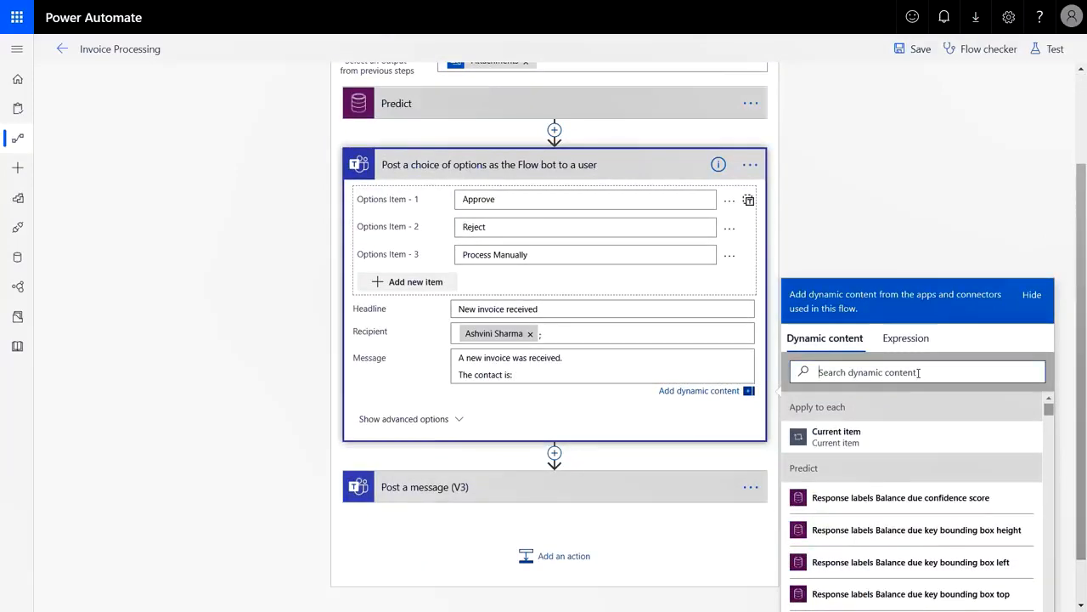
{"action": "type", "text": "from"}
{"action": "scroll", "coordinate": [925, 498], "scroll_direction": "down", "scroll_amount": 4}
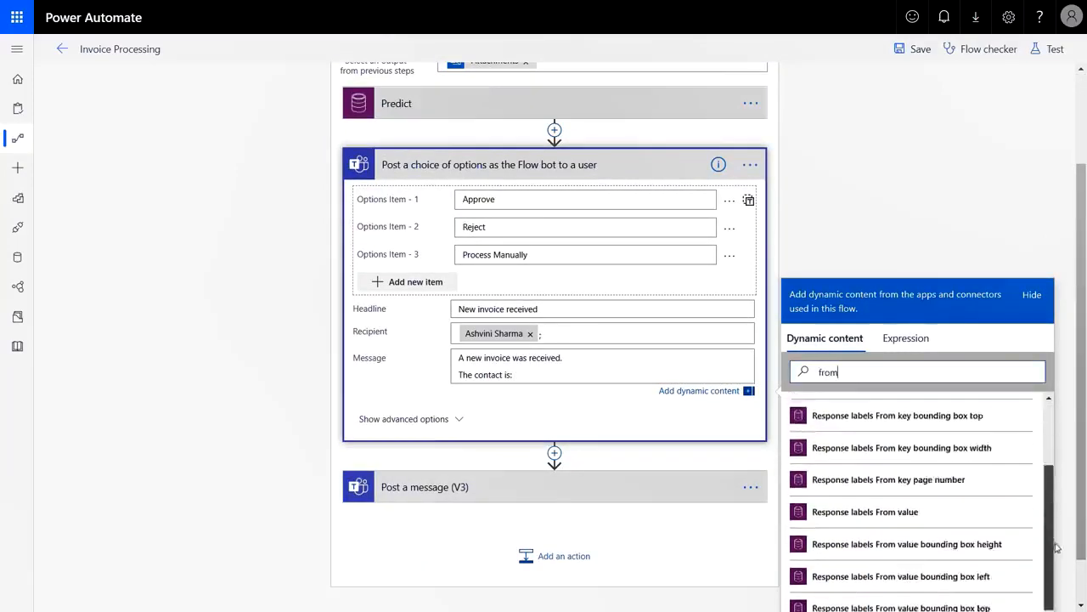
{"action": "left_click", "coordinate": [842, 463]}
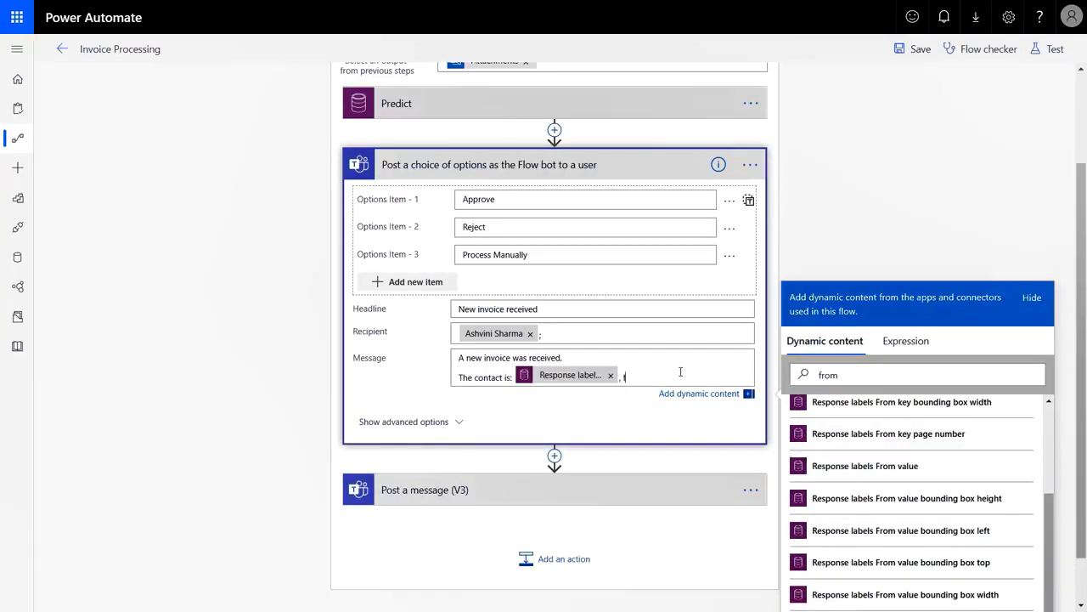
Continue the message with ', for amount' Total Amount, then the Date value
{"action": "type", "text": ", for amount:"}
{"action": "double_click", "coordinate": [866, 382]}
{"action": "type", "text": "total am"}
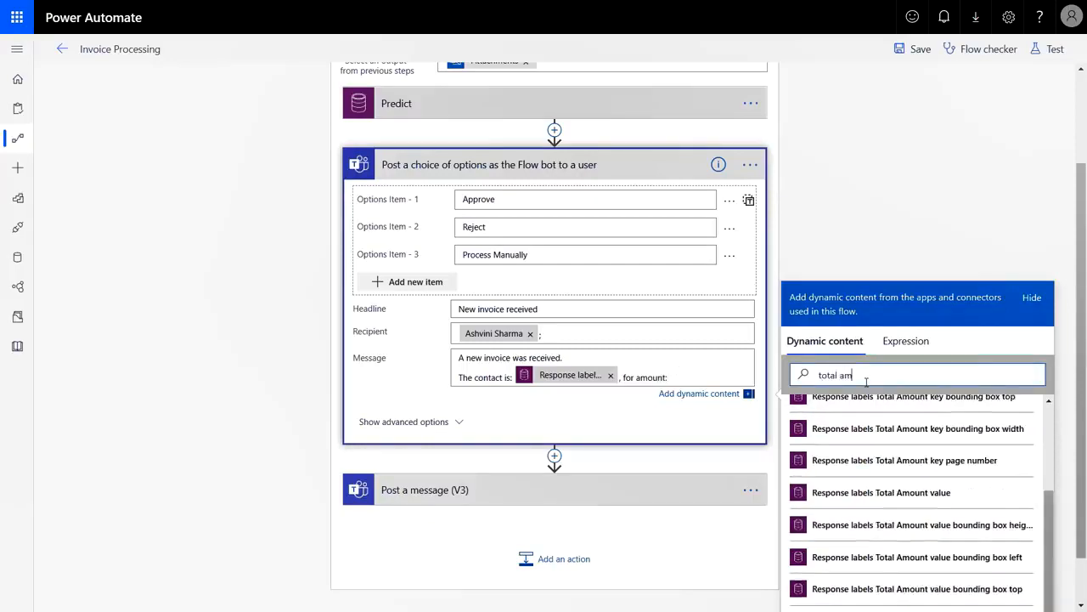
{"action": "left_click", "coordinate": [820, 492]}
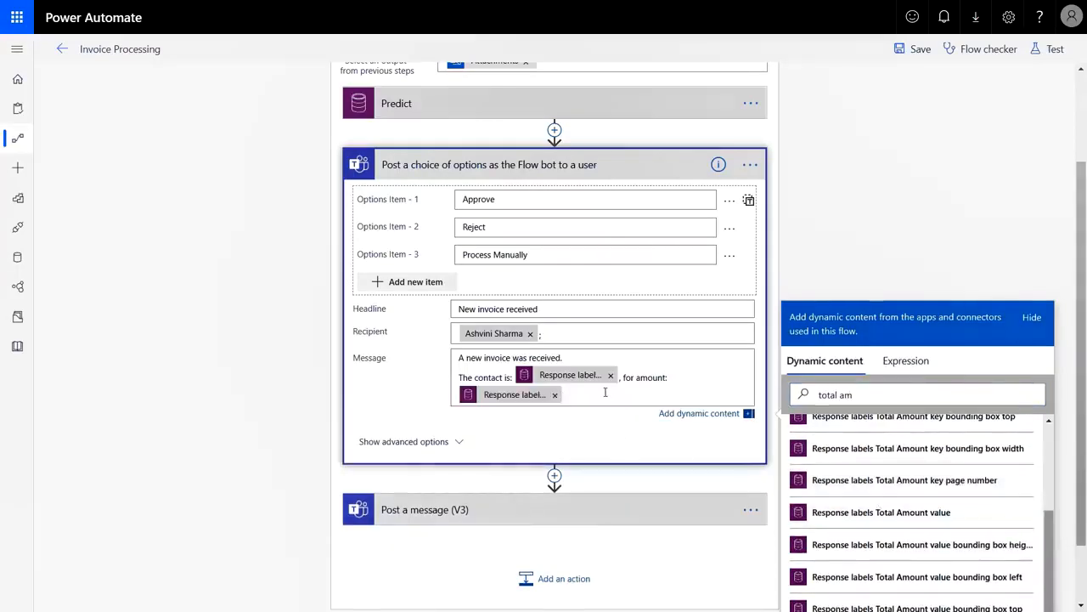
{"action": "type", "text": ", for date:"}
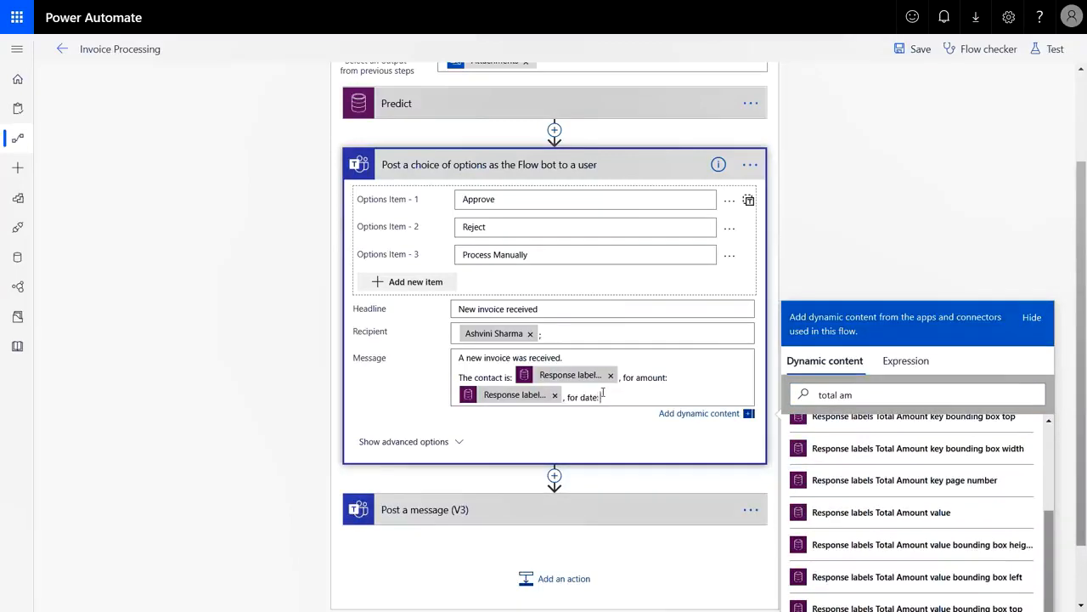
{"action": "left_click_drag", "start_coordinate": [890, 401], "coordinate": [786, 387]}
{"action": "type", "text": "Date"}
{"action": "left_click", "coordinate": [875, 486]}
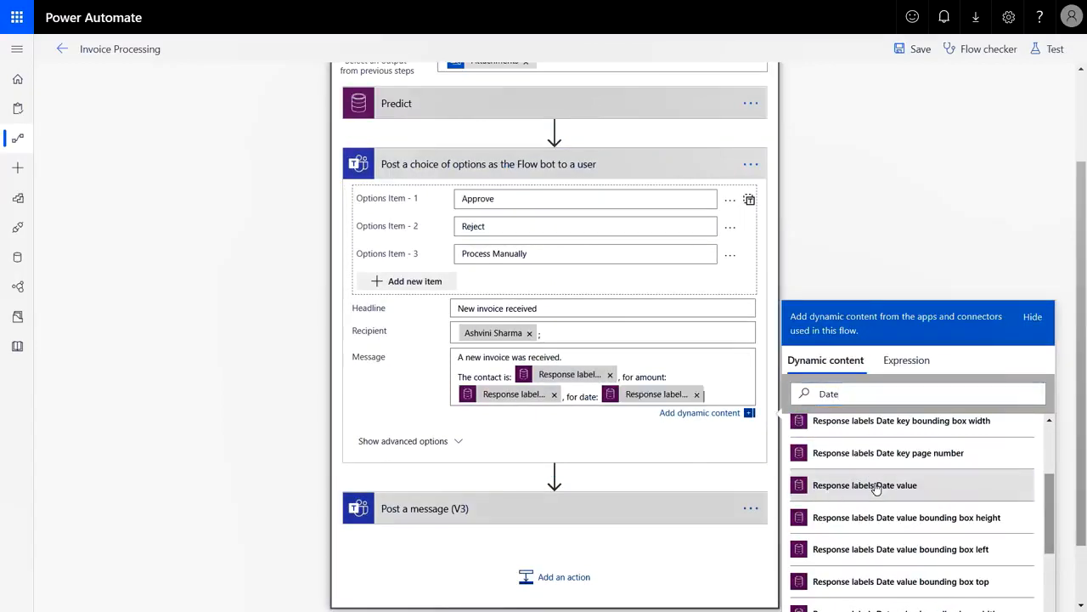
Append ', and Job #:' with the INVOICE value, then the question 'Would you like to approve this invoice?'
{"action": "left_click", "coordinate": [736, 396]}
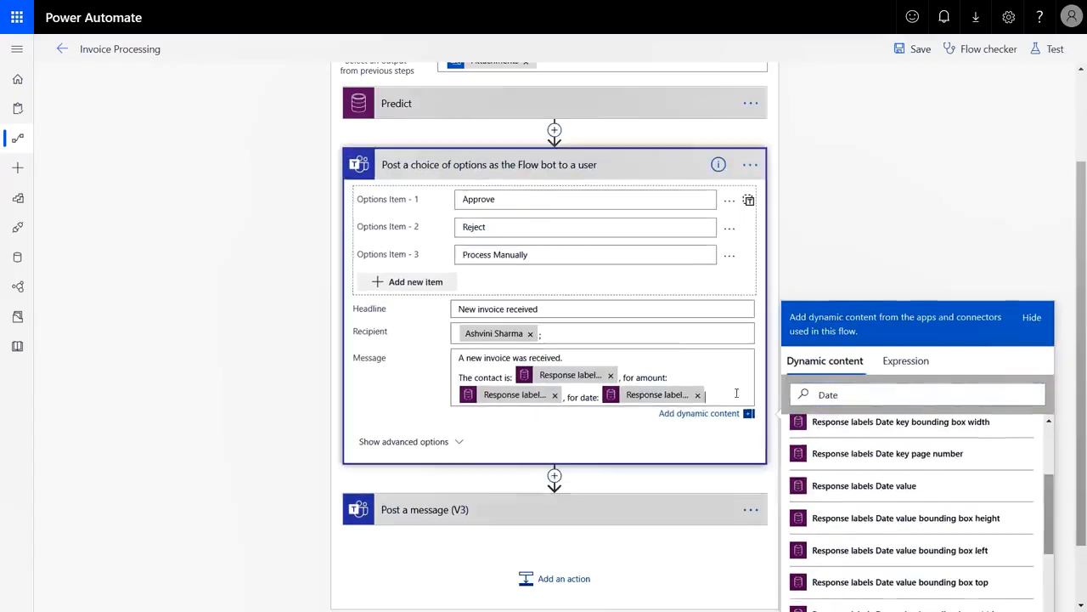
{"action": "type", "text": ", and Jo"}
{"action": "type", "text": "b #:"}
{"action": "left_click_drag", "start_coordinate": [839, 412], "coordinate": [787, 414]}
{"action": "type", "text": "in"}
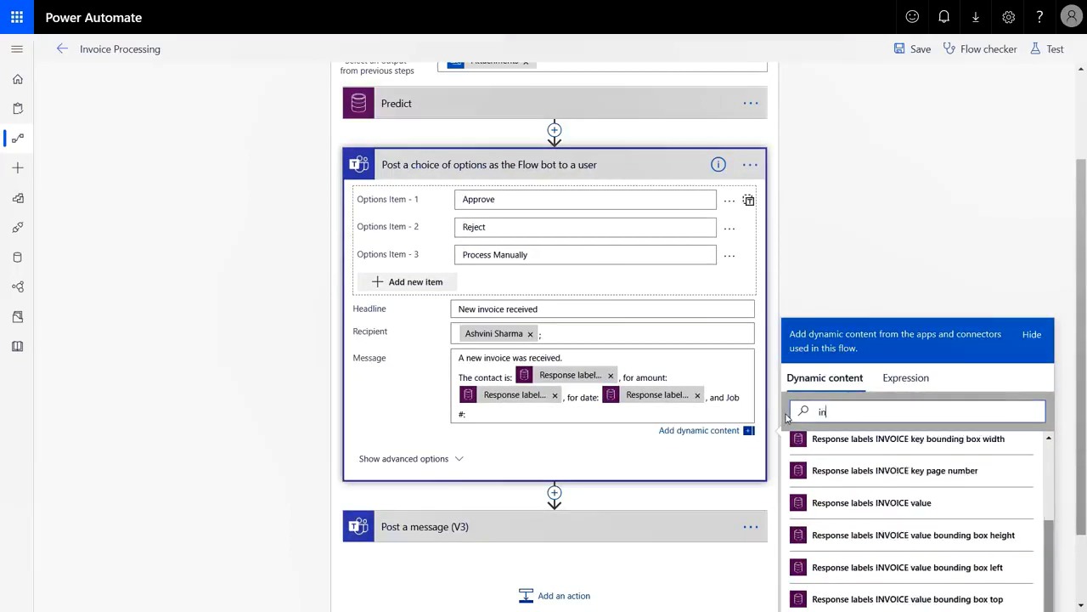
{"action": "type", "text": "voice"}
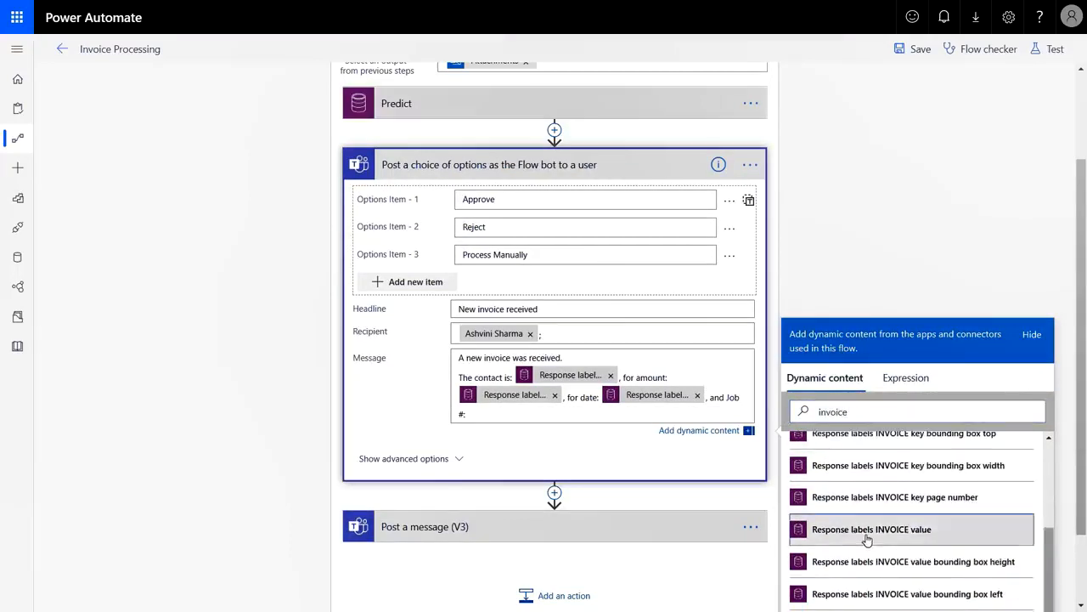
{"action": "left_click", "coordinate": [866, 531]}
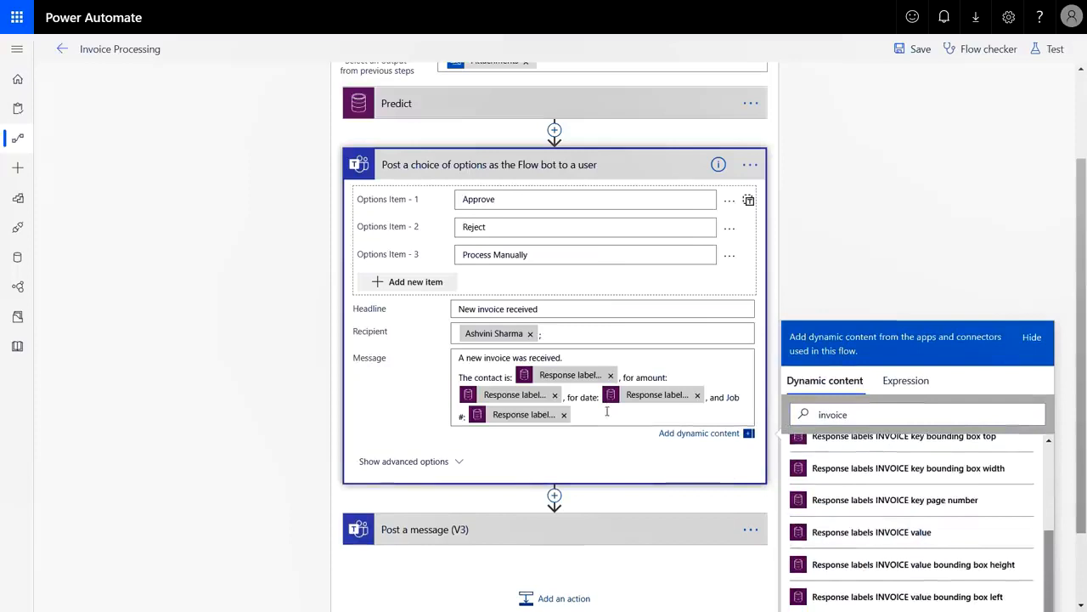
{"action": "type", "text": "."}
{"action": "key", "text": "Return"}
{"action": "type", "text": "Would you like to approve this invoice?"}
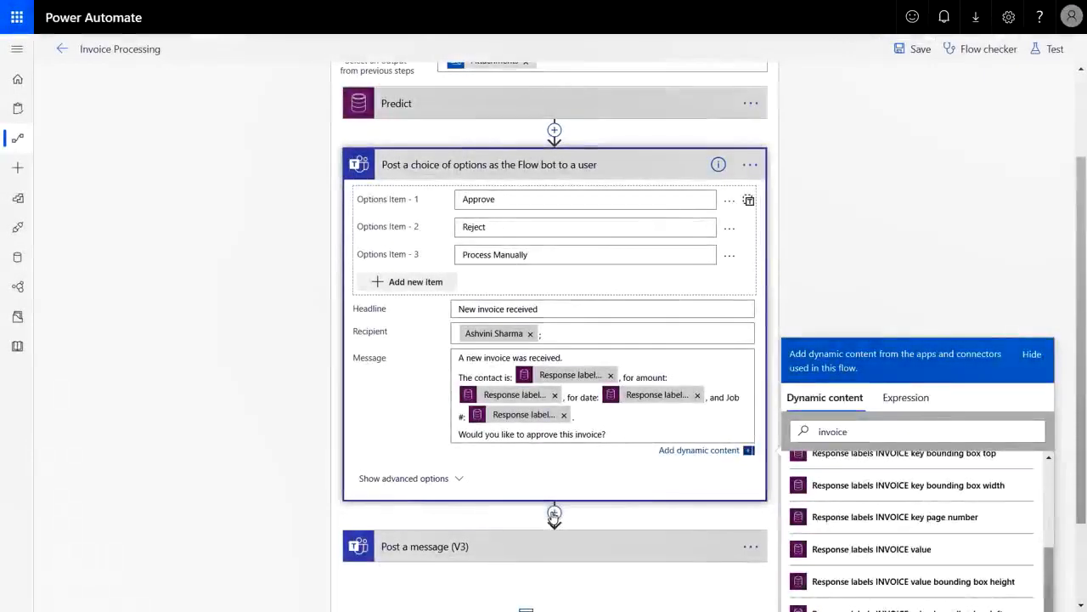
Add a Switch control step after the approval post
{"action": "left_click", "coordinate": [554, 496]}
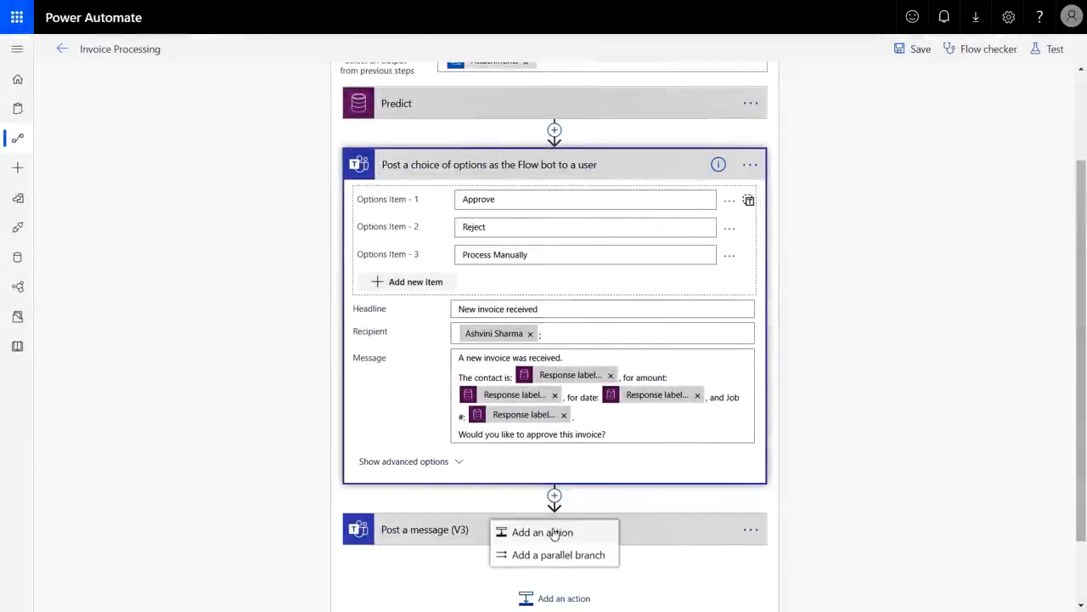
{"action": "left_click", "coordinate": [554, 532]}
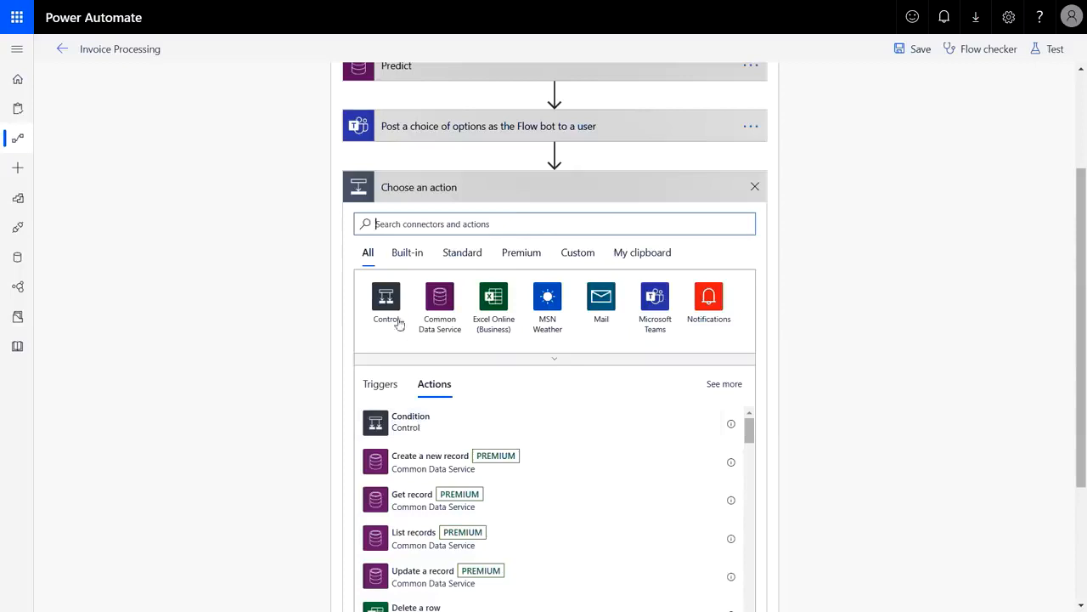
{"action": "left_click", "coordinate": [392, 310]}
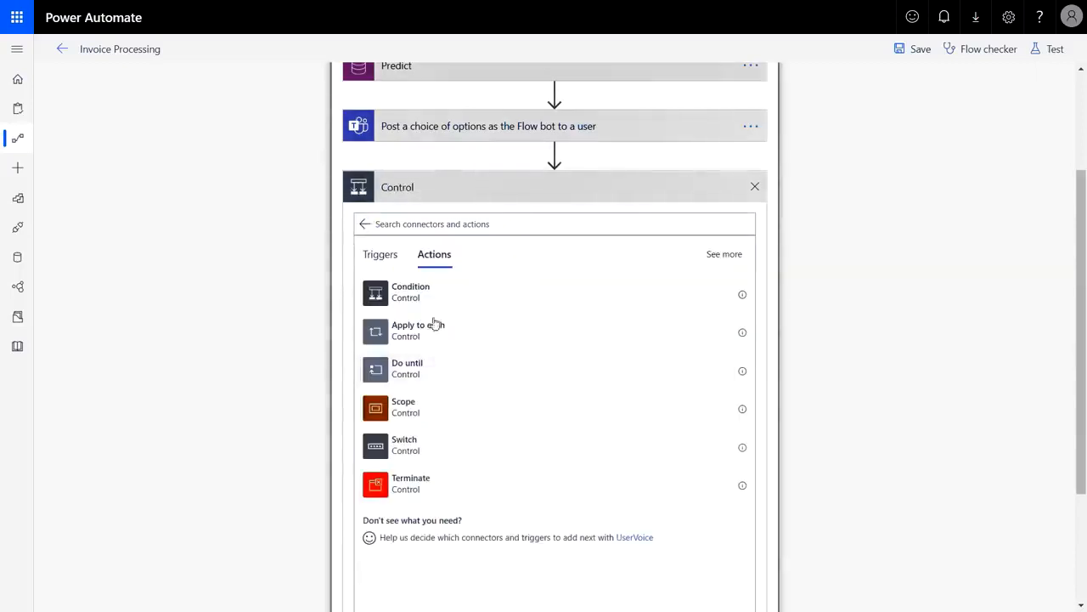
{"action": "left_click", "coordinate": [435, 449]}
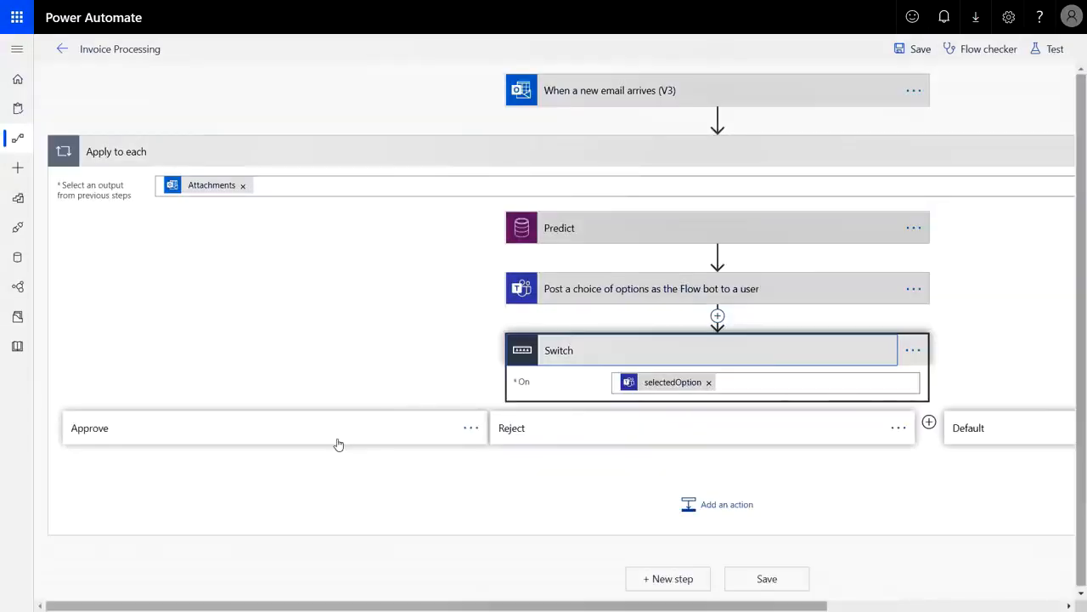
Review the Switch's Approve, Reject and Default cases and their actions
{"action": "left_click", "coordinate": [338, 443]}
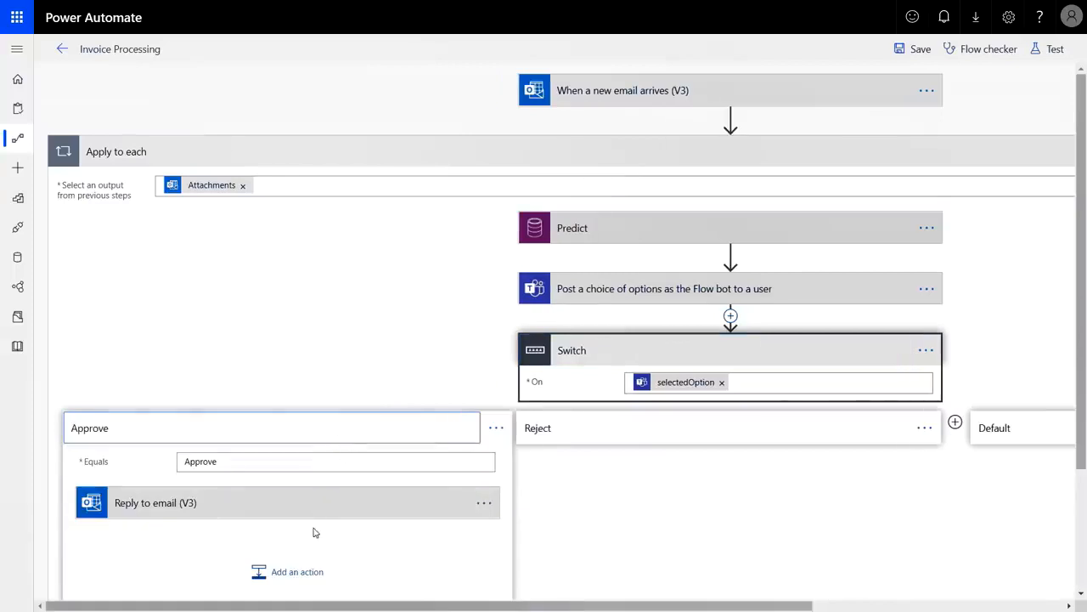
{"action": "left_click", "coordinate": [610, 437]}
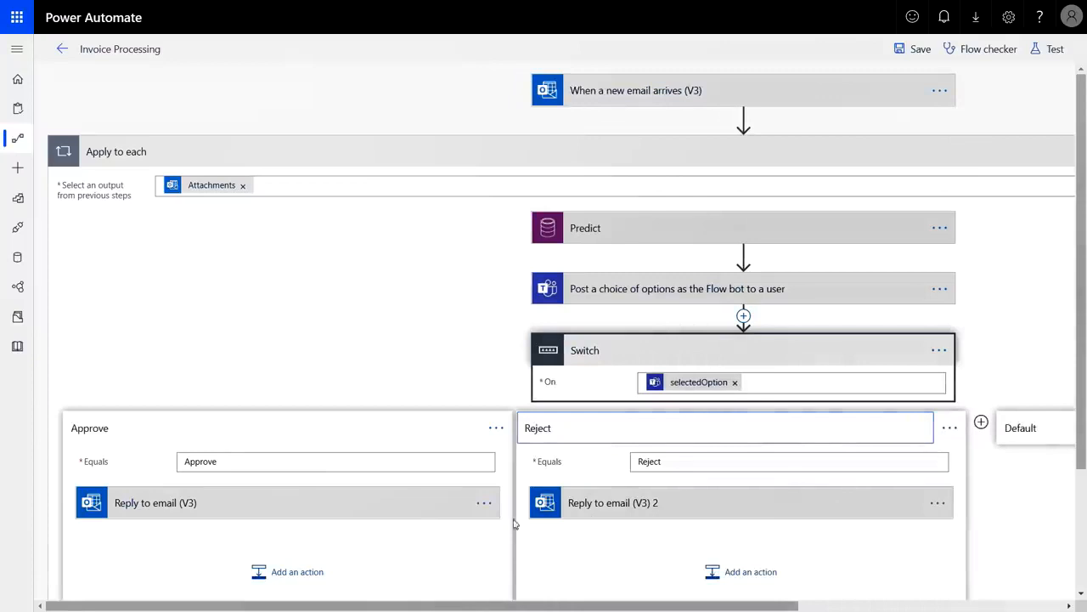
{"action": "scroll", "coordinate": [790, 527], "scroll_direction": "right", "scroll_amount": 4}
{"action": "left_click", "coordinate": [801, 431]}
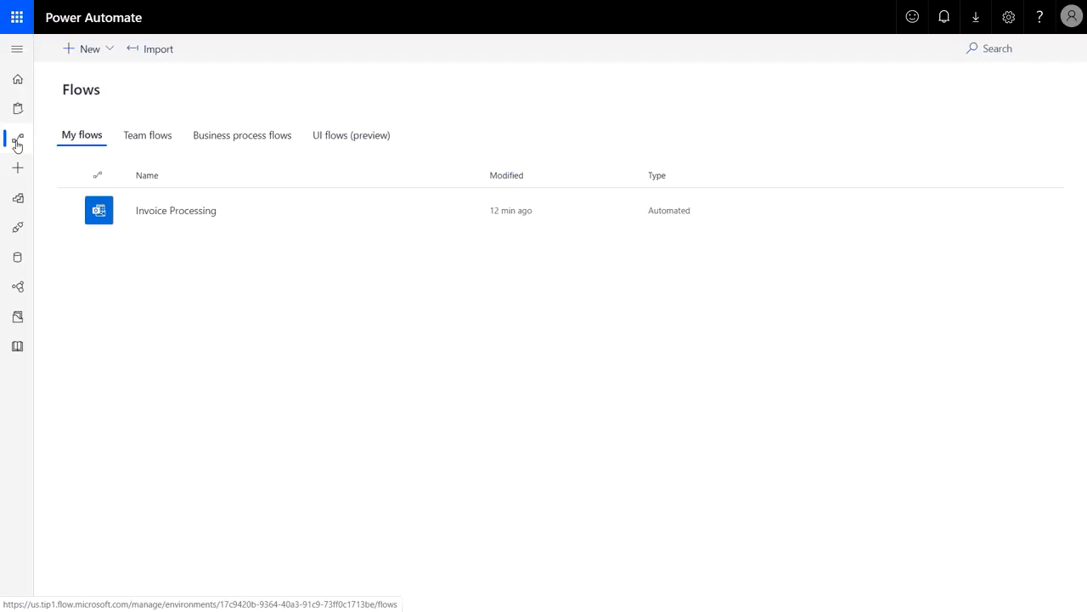
Create a desktop app UI flow named 'Enter invoice information' and proceed to its inputs
{"action": "left_click", "coordinate": [342, 138]}
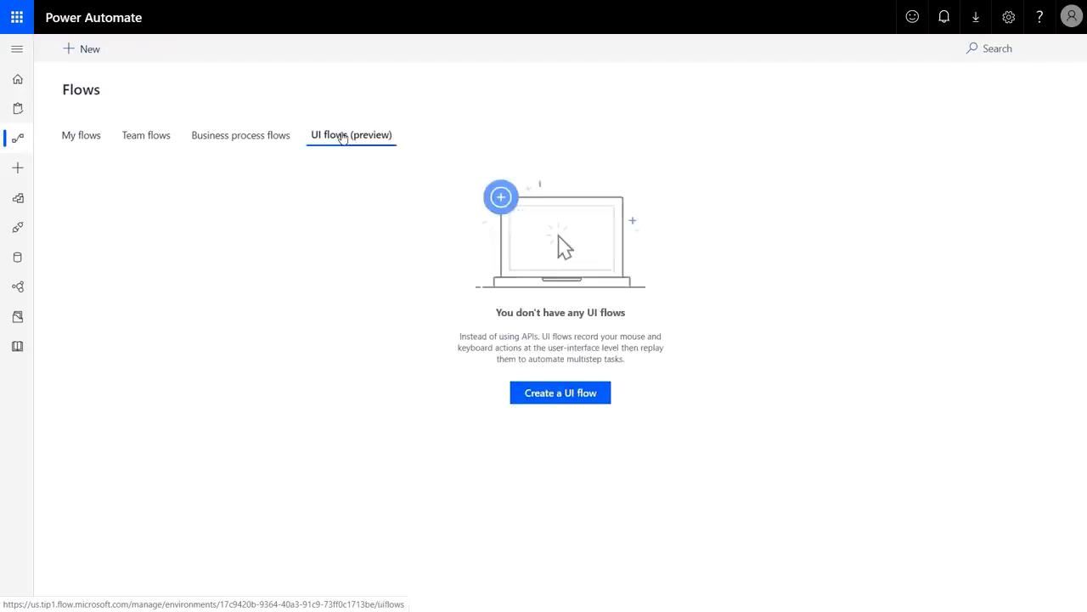
{"action": "left_click", "coordinate": [534, 398]}
{"action": "left_click", "coordinate": [384, 282]}
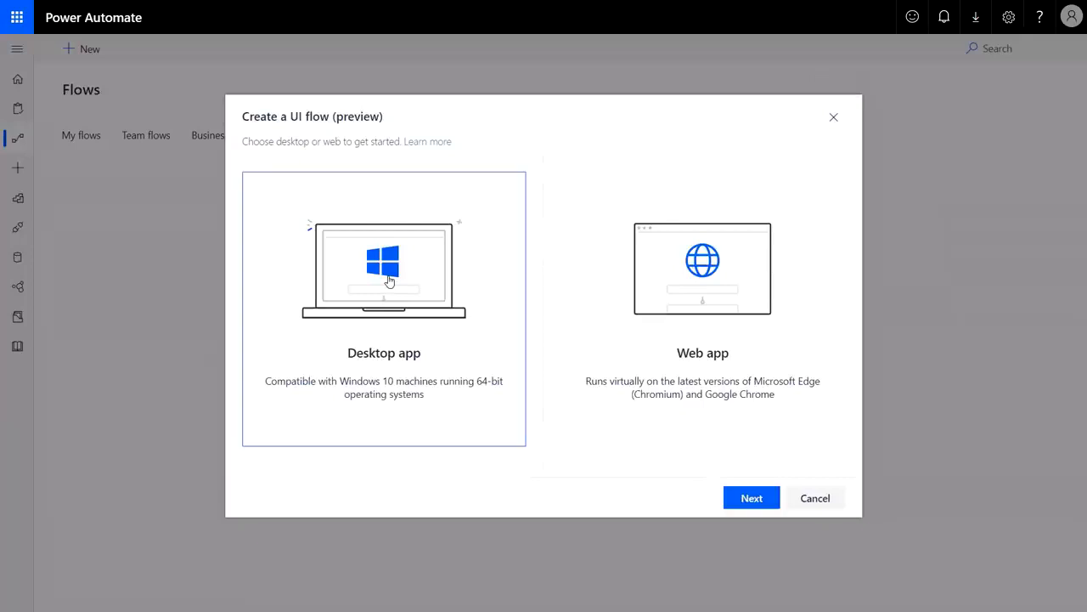
{"action": "left_click", "coordinate": [751, 498]}
{"action": "type", "text": "Enter invoice information"}
{"action": "left_click", "coordinate": [750, 488]}
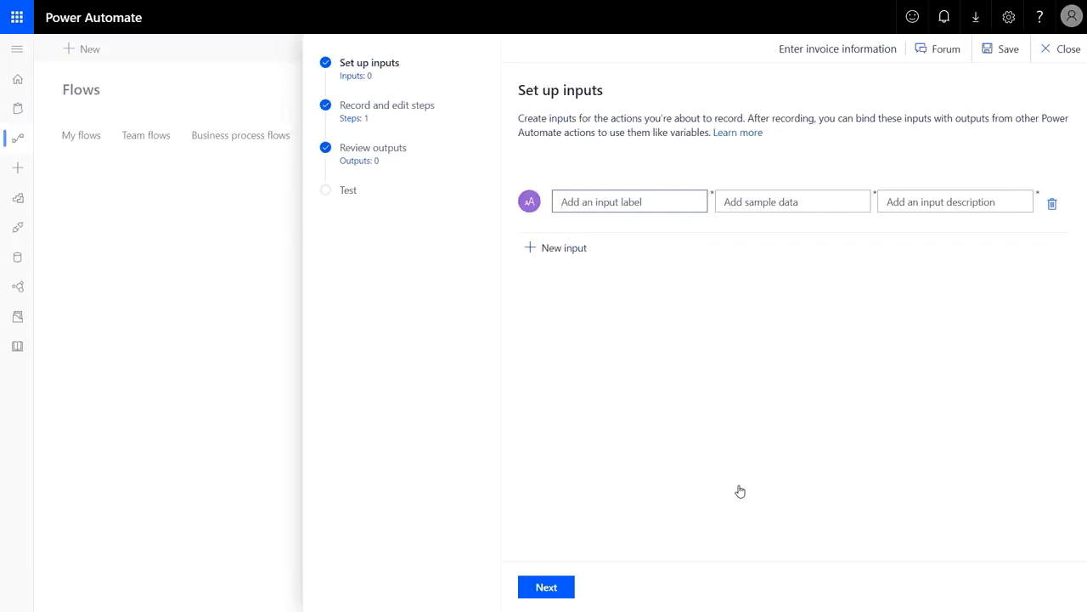
Define an 'Invoice #' input with sample data 1234 and description 'Invoice'
{"action": "type", "text": "Invoice #"}
{"action": "key", "text": "Tab"}
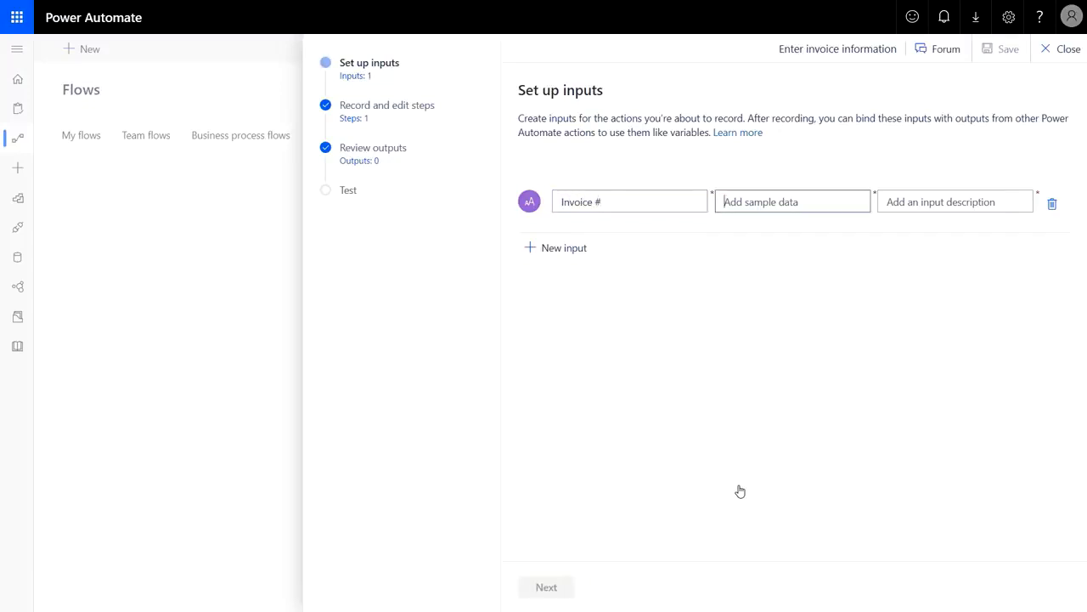
{"action": "type", "text": "1234"}
{"action": "key", "text": "Tab"}
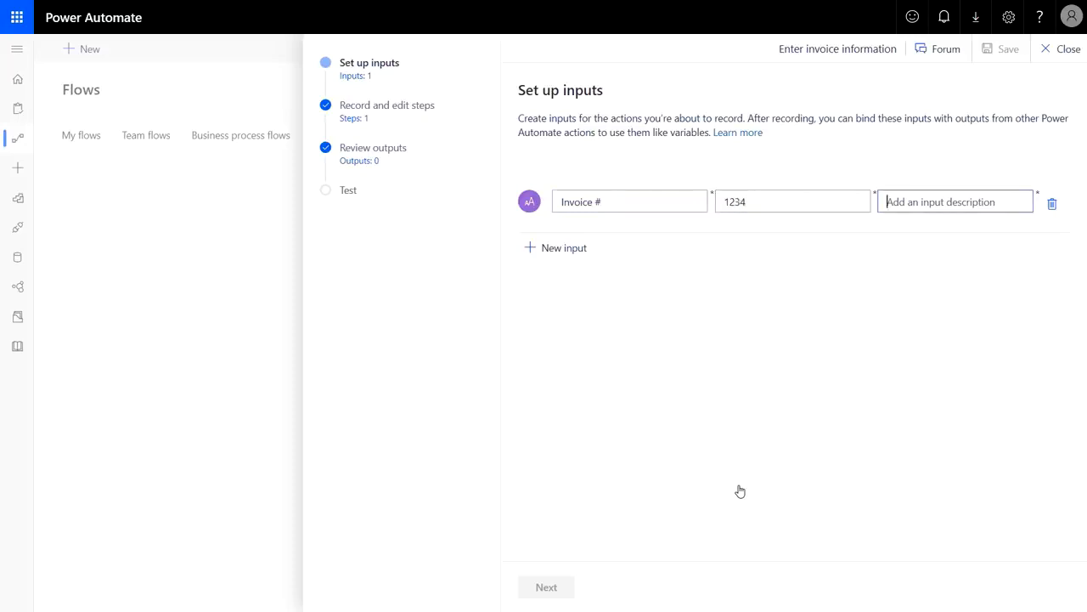
{"action": "type", "text": "Invoice number"}
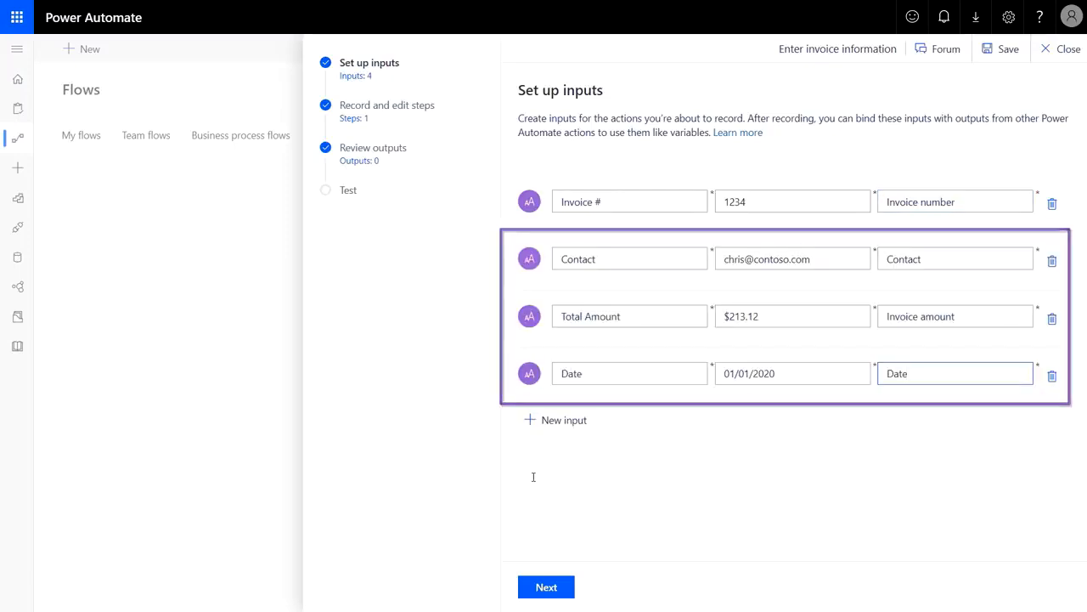
Advance to recording and launch the recorder for the desktop app
{"action": "left_click", "coordinate": [562, 586]}
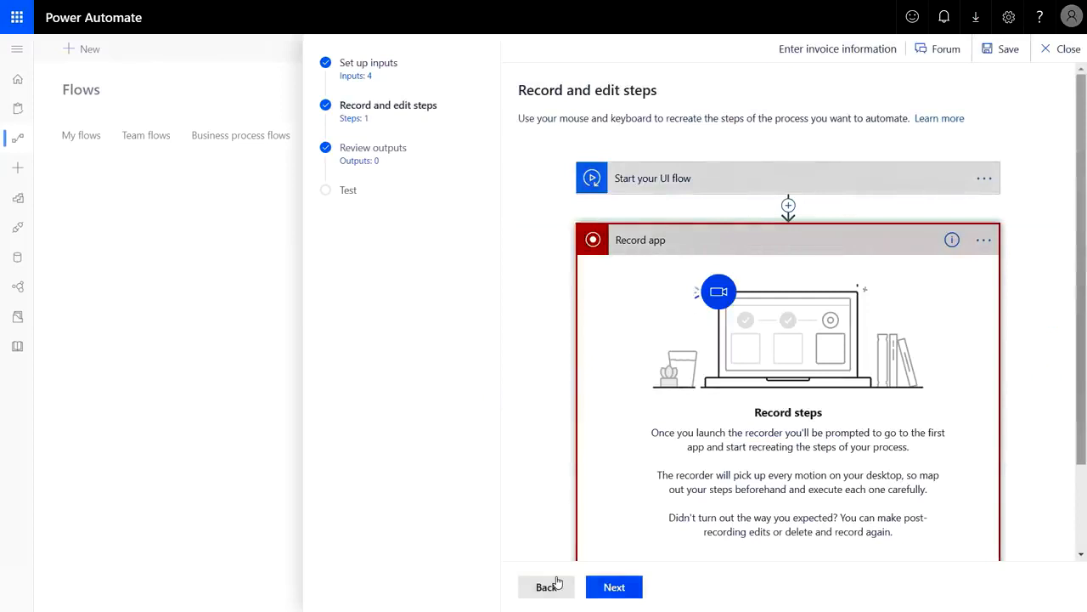
{"action": "scroll", "coordinate": [538, 490], "scroll_direction": "down", "scroll_amount": 1}
{"action": "left_click", "coordinate": [787, 502]}
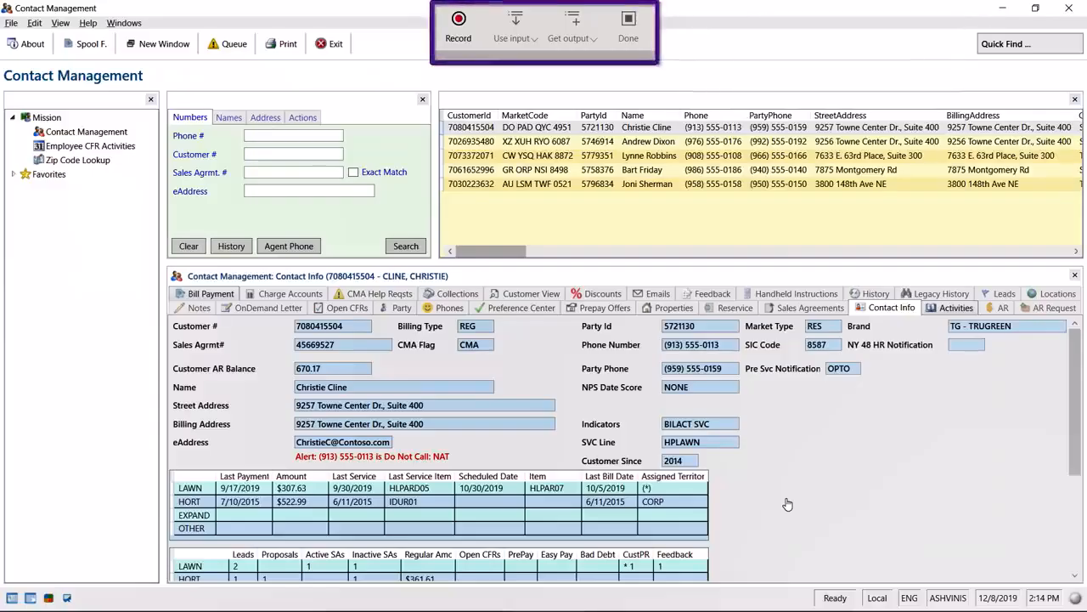
Start recording, search the contact by eAddress using the Contact input, and open their Activities
{"action": "left_click", "coordinate": [463, 32]}
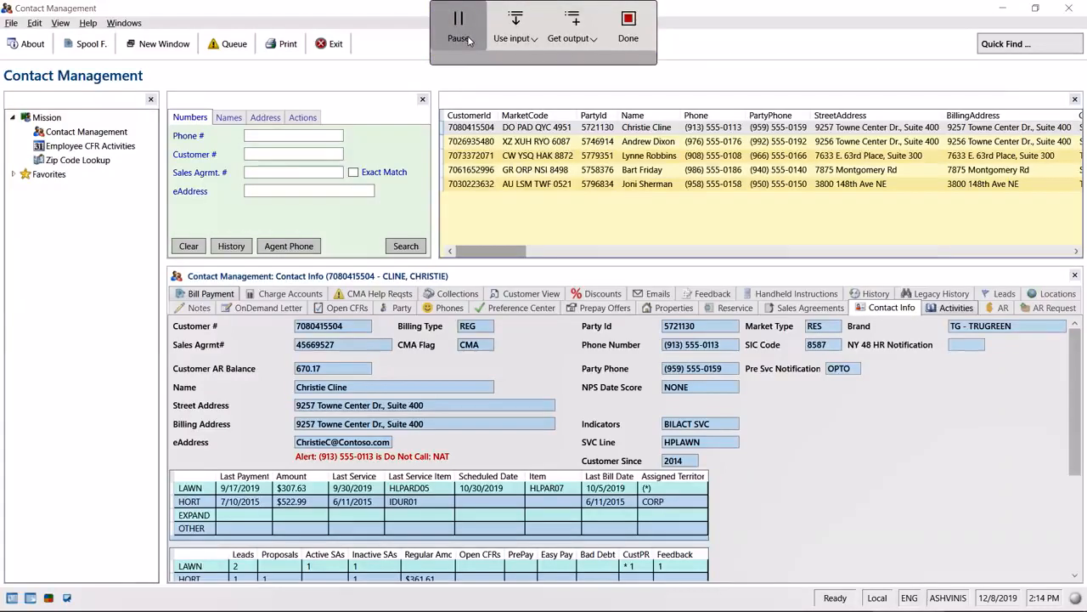
{"action": "left_click", "coordinate": [337, 194]}
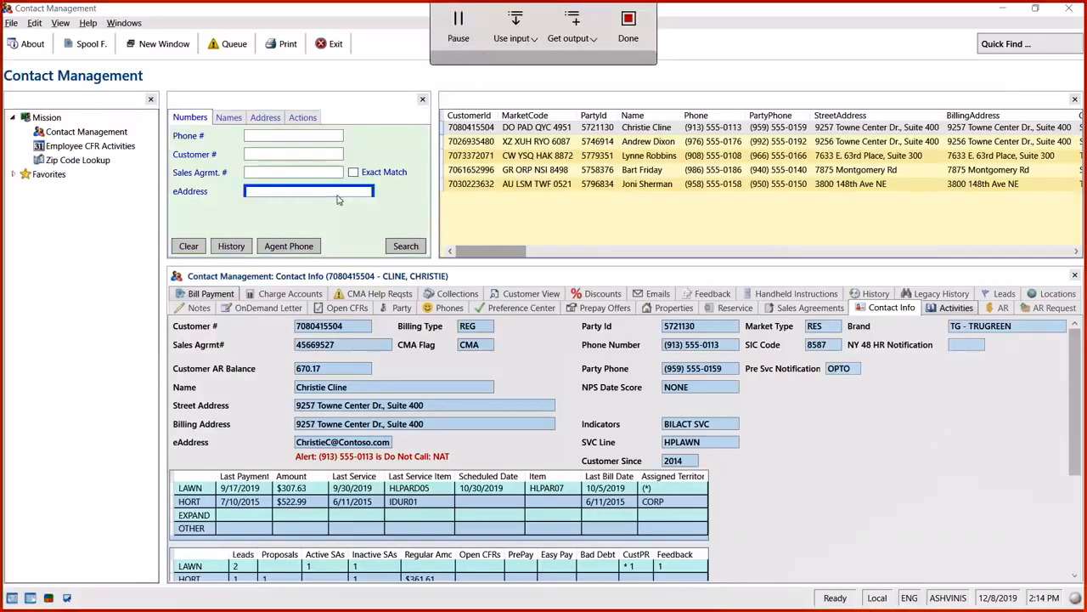
{"action": "left_click", "coordinate": [514, 30]}
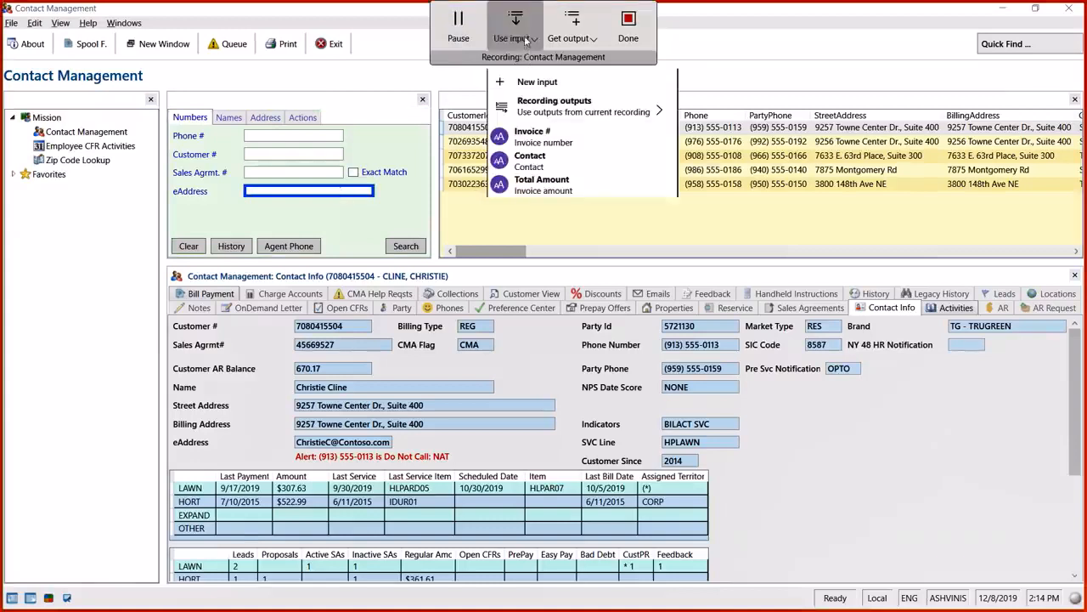
{"action": "left_click", "coordinate": [540, 162]}
{"action": "left_click", "coordinate": [316, 190]}
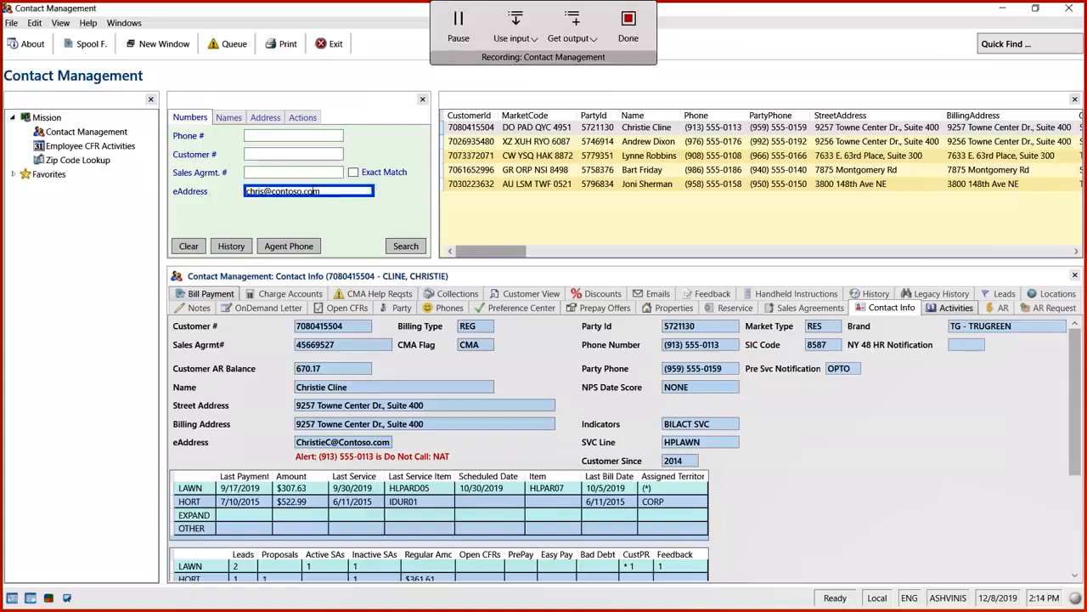
{"action": "left_click", "coordinate": [406, 246]}
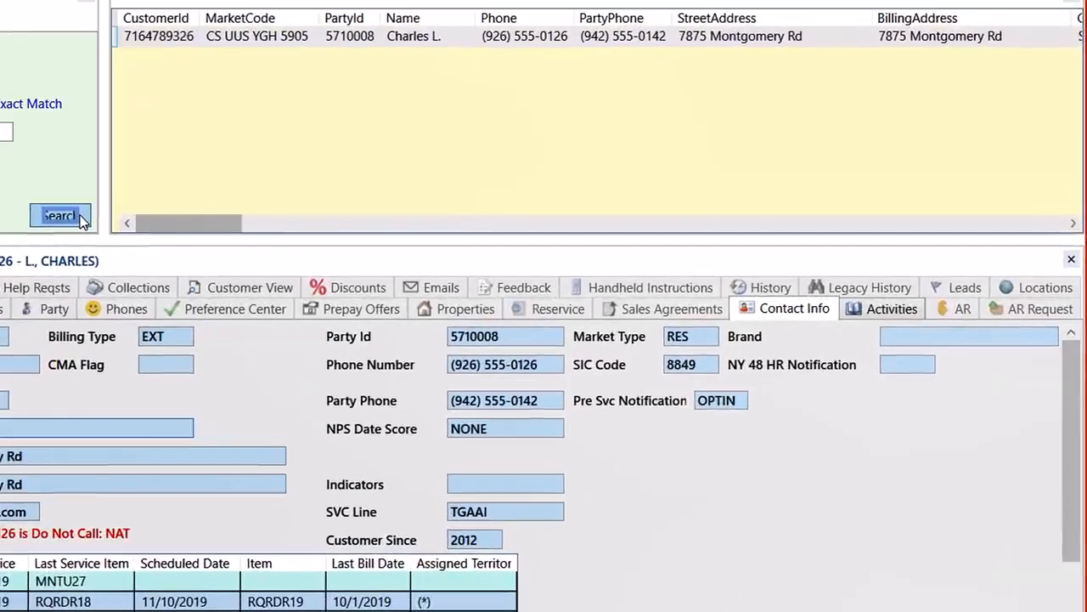
{"action": "left_click", "coordinate": [887, 311]}
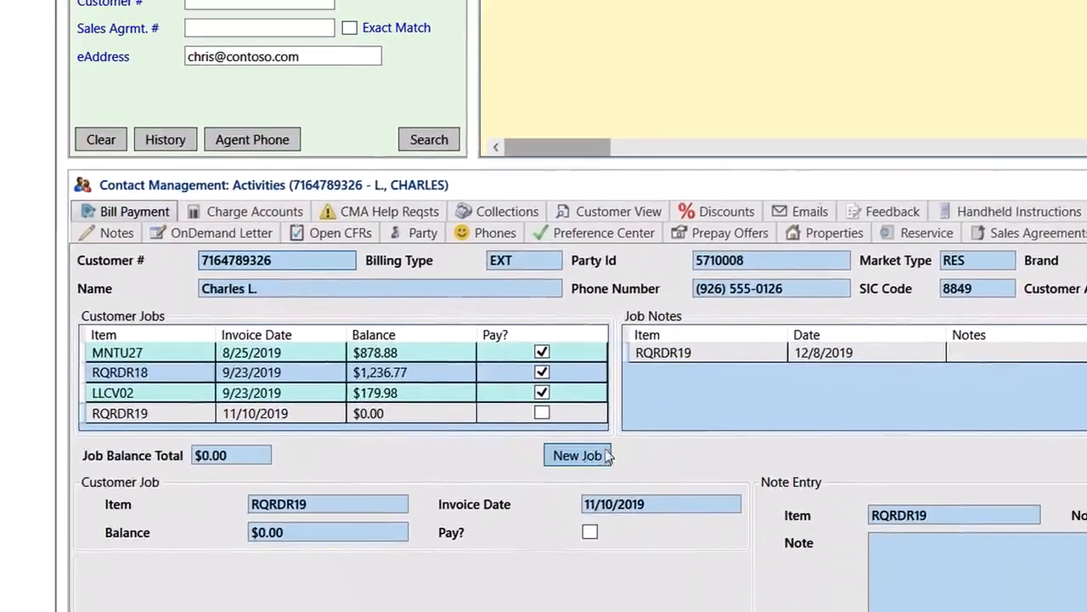
Add a new job with Item from the Invoice # input and invoice date from Date
{"action": "left_click", "coordinate": [212, 534]}
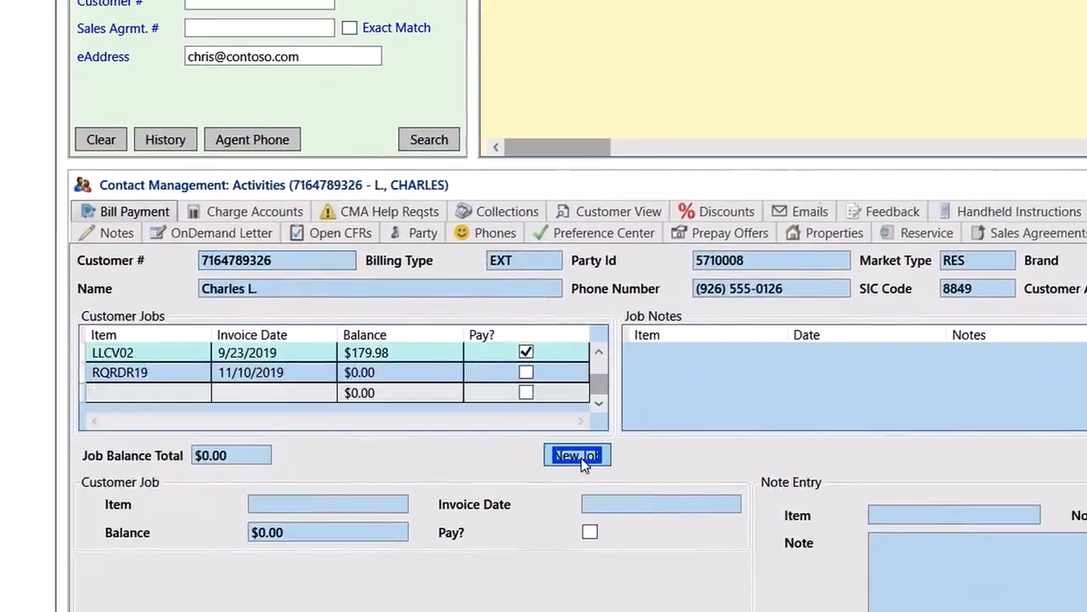
{"action": "left_click", "coordinate": [316, 504]}
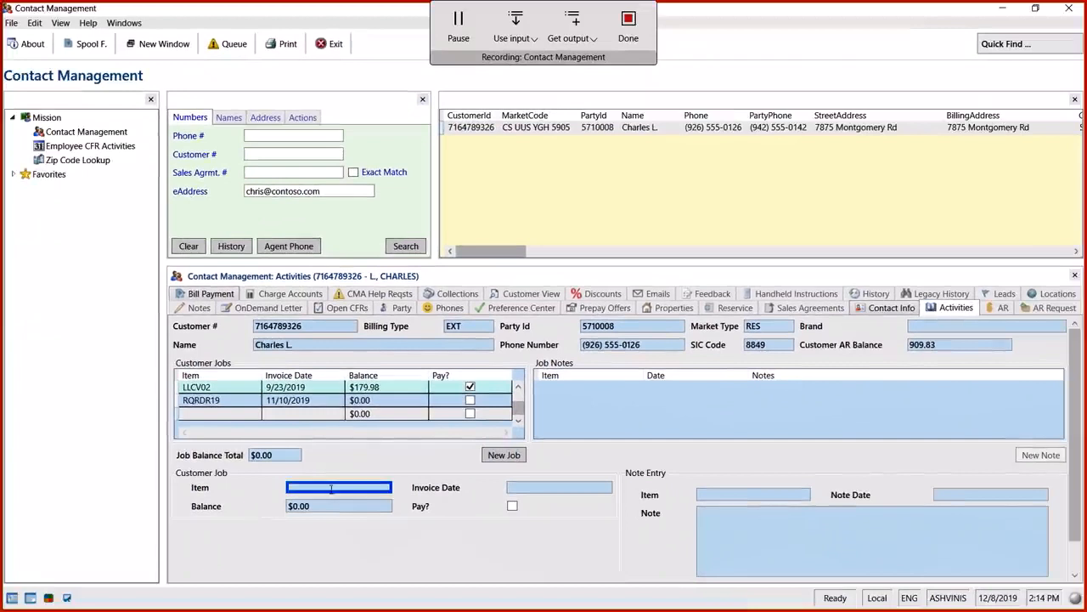
{"action": "left_click", "coordinate": [513, 36]}
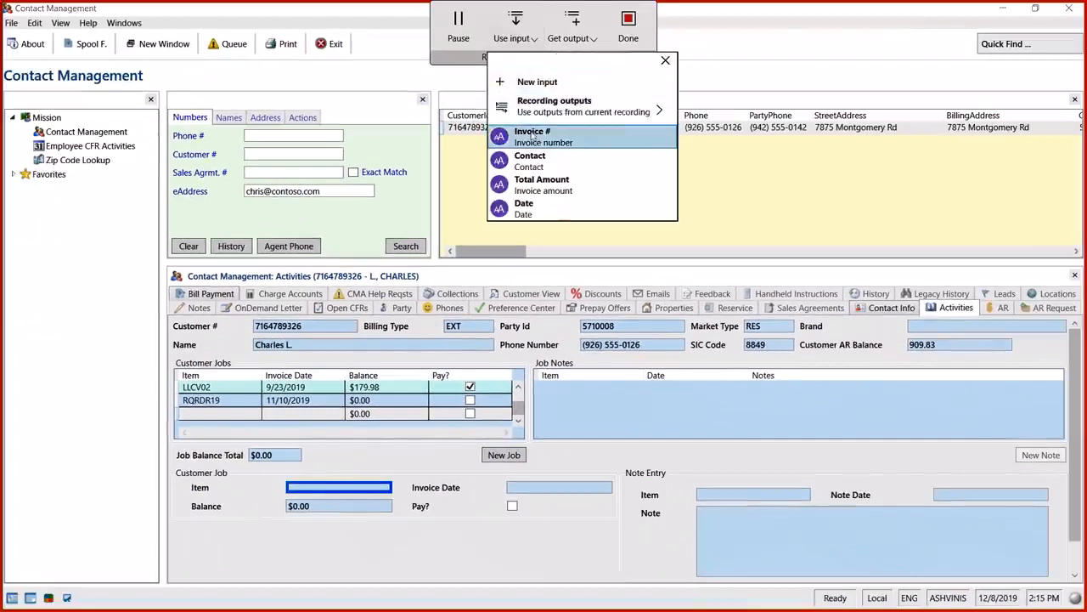
{"action": "left_click", "coordinate": [533, 139]}
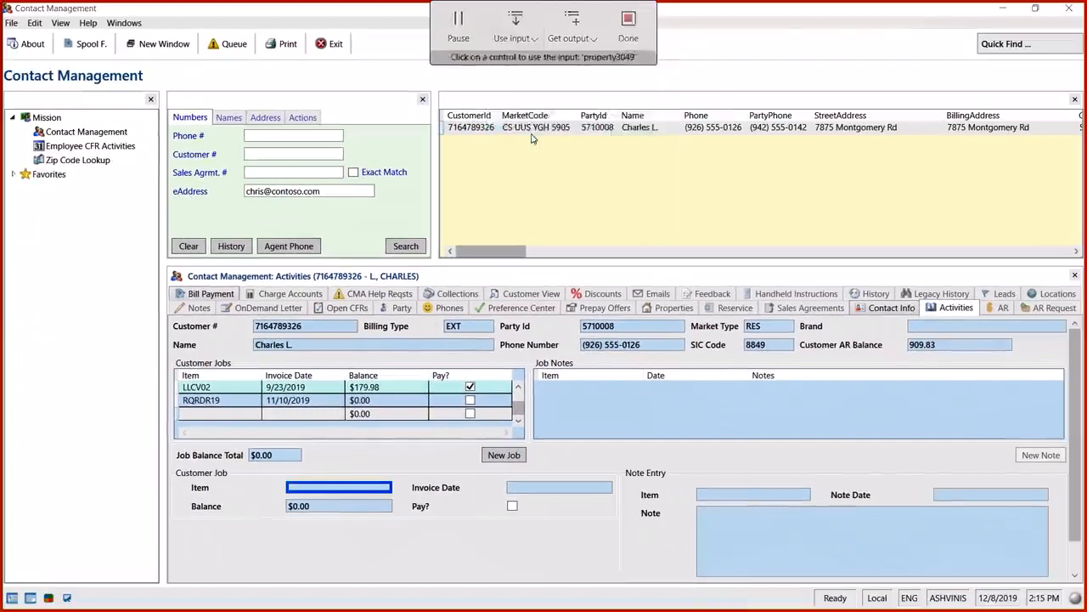
{"action": "left_click", "coordinate": [358, 487]}
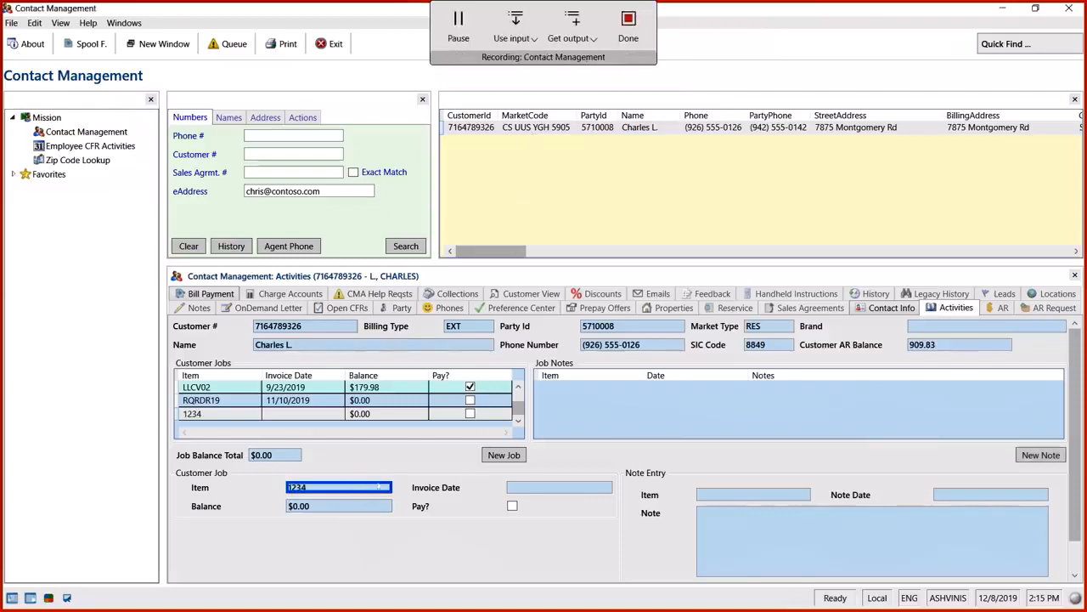
{"action": "left_click", "coordinate": [513, 36]}
{"action": "left_click", "coordinate": [532, 206]}
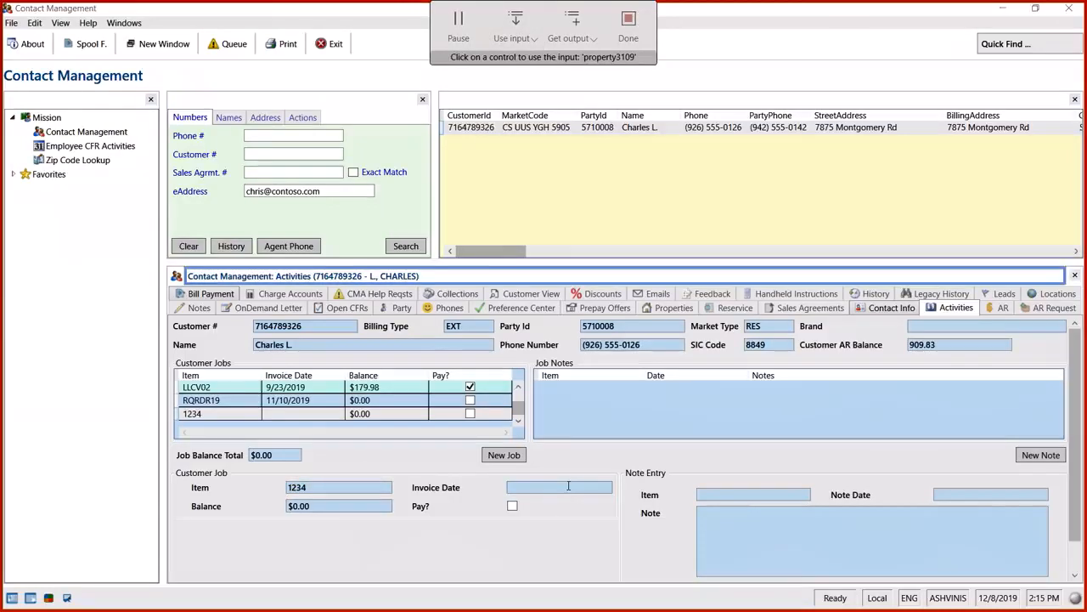
{"action": "left_click", "coordinate": [568, 486]}
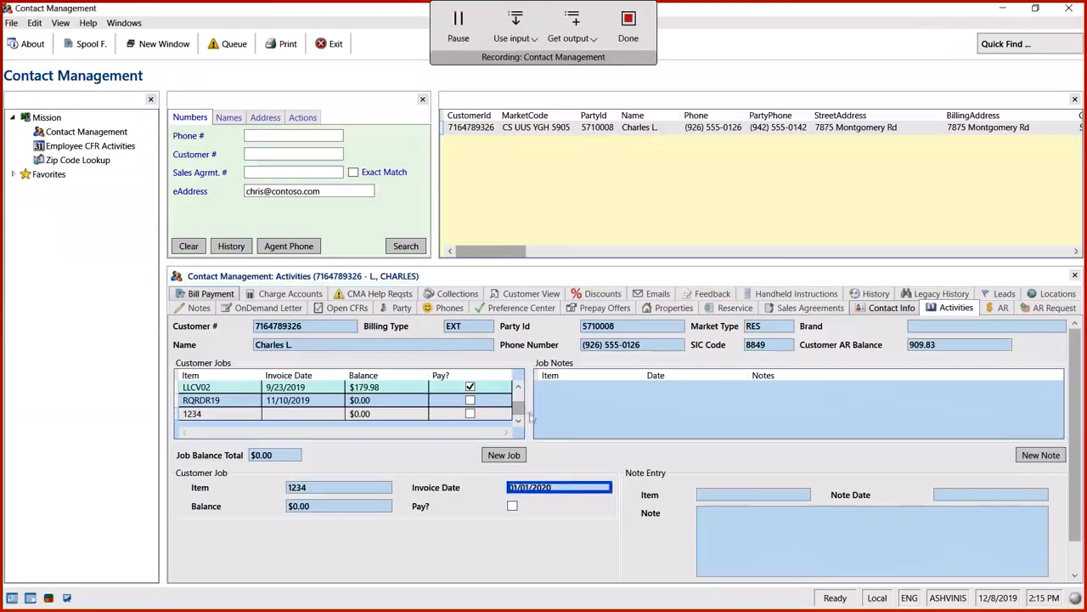
Replace the balance with the Total Amount input and save the job
{"action": "left_click", "coordinate": [346, 506]}
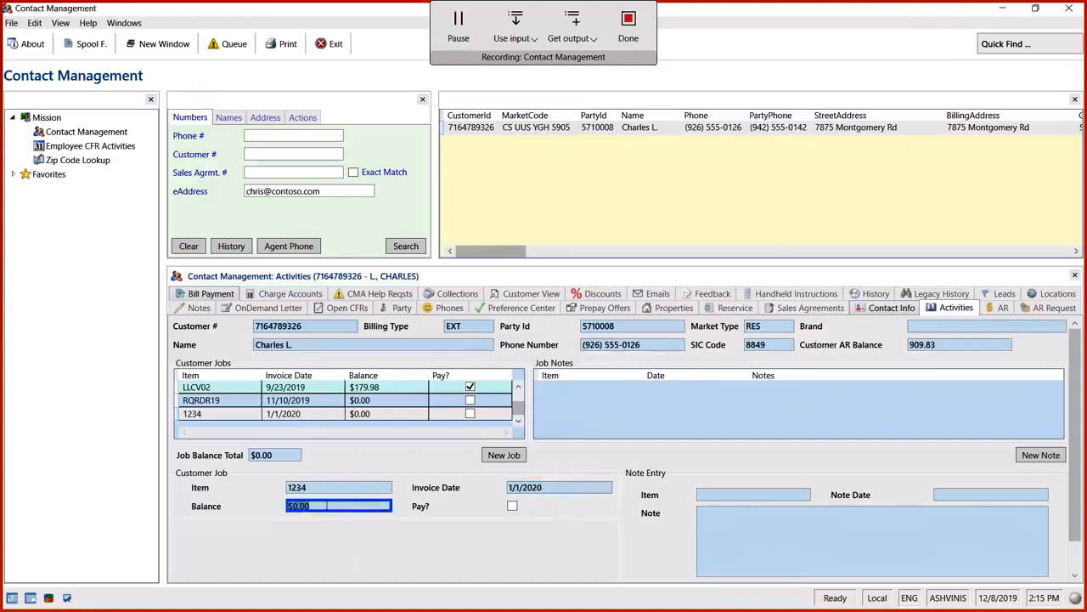
{"action": "key", "text": "BackSpace"}
{"action": "left_click", "coordinate": [516, 38]}
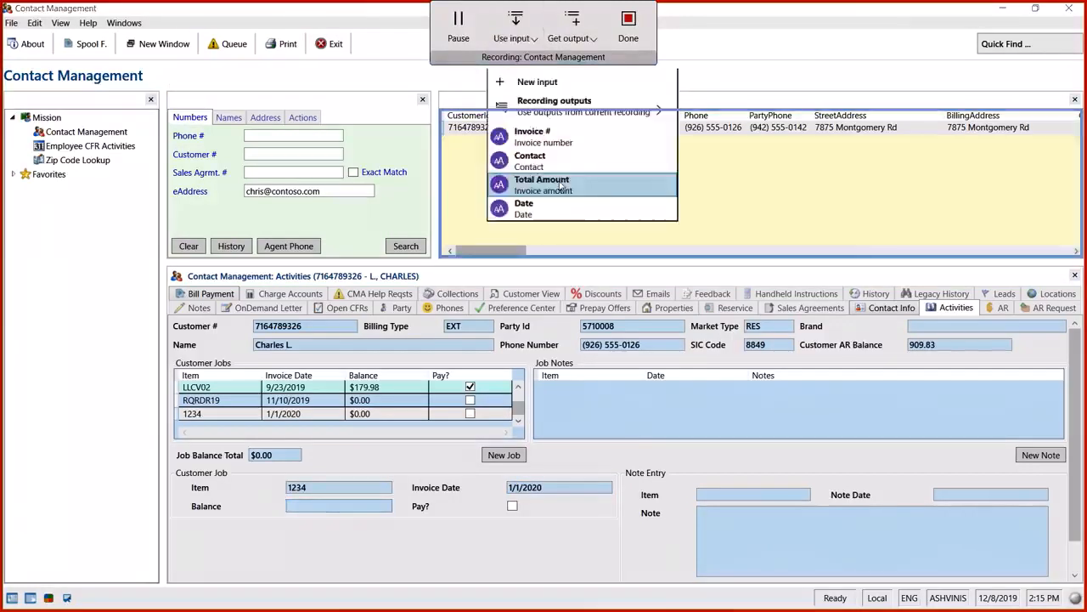
{"action": "left_click", "coordinate": [563, 186]}
{"action": "left_click", "coordinate": [330, 506]}
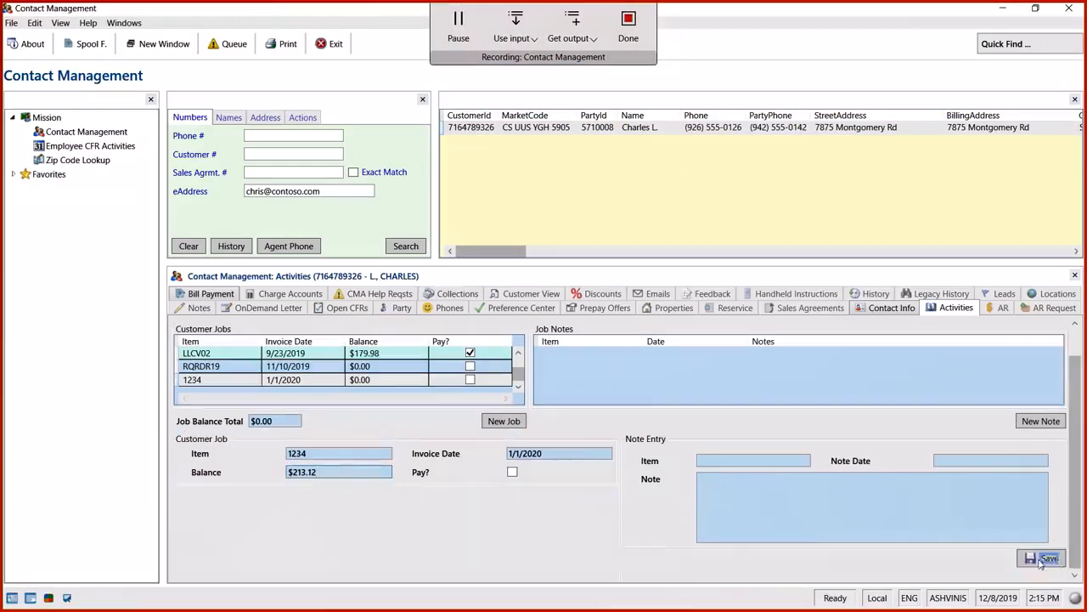
{"action": "left_click", "coordinate": [1031, 560]}
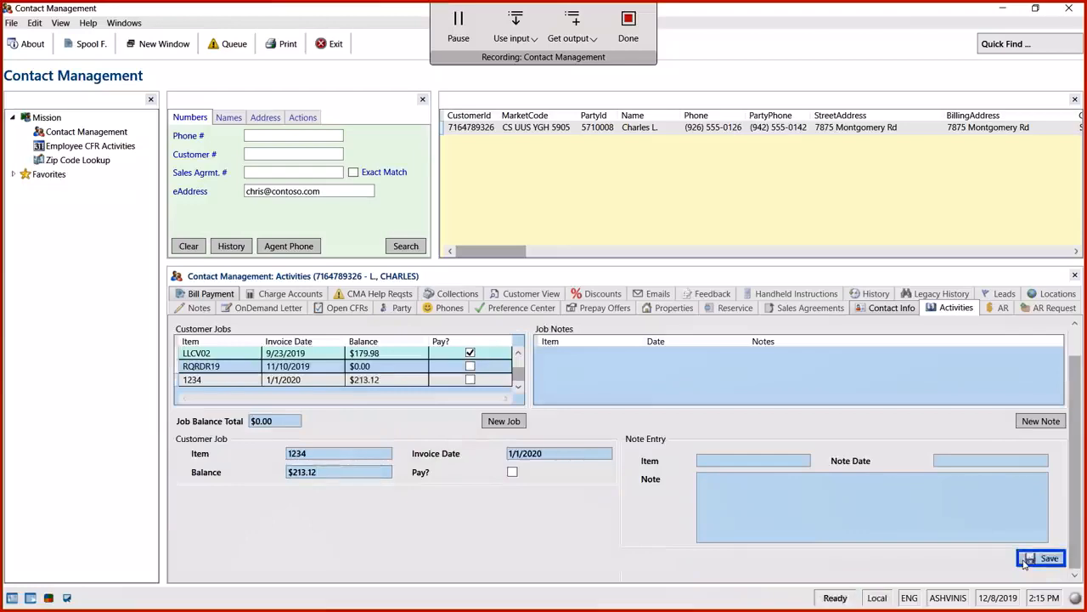
Close Contact Management, finish recording, and inspect the LeftClick 1 and PostElementText 1 steps
{"action": "left_click", "coordinate": [1073, 8]}
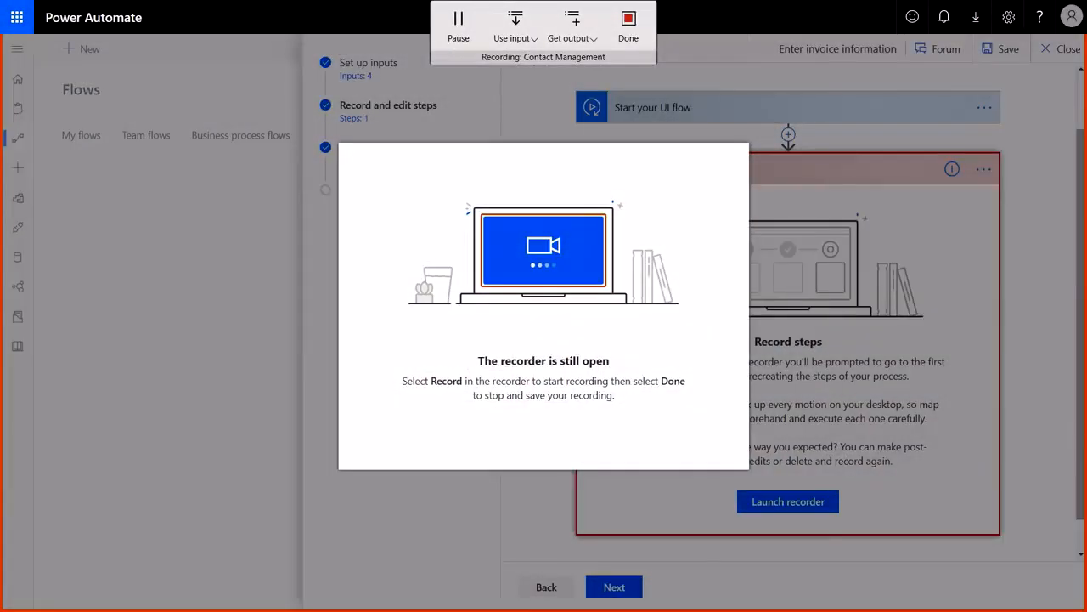
{"action": "left_click", "coordinate": [627, 37]}
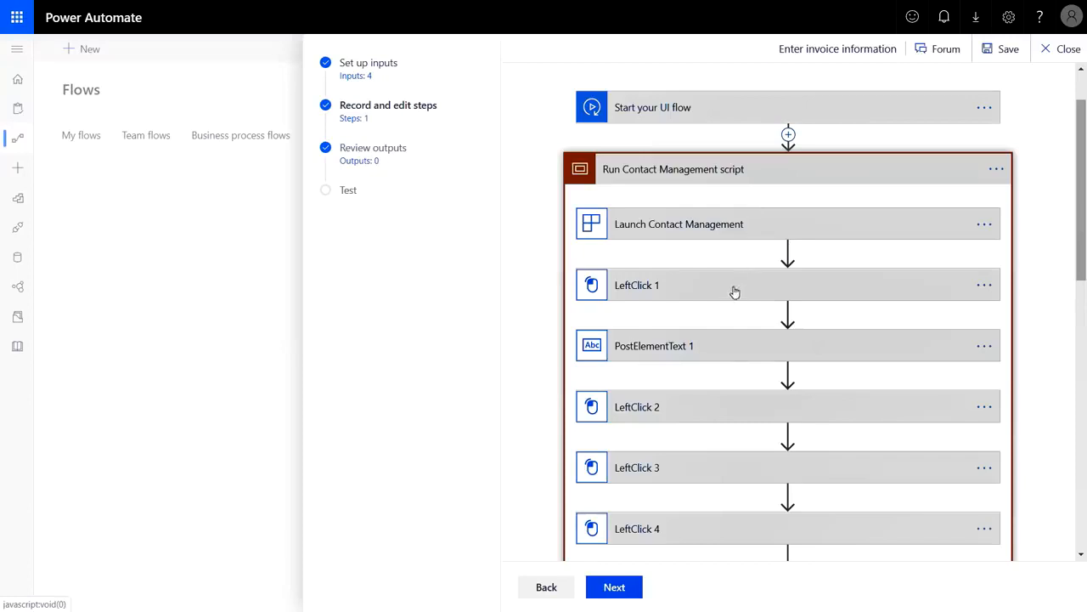
{"action": "left_click", "coordinate": [704, 289]}
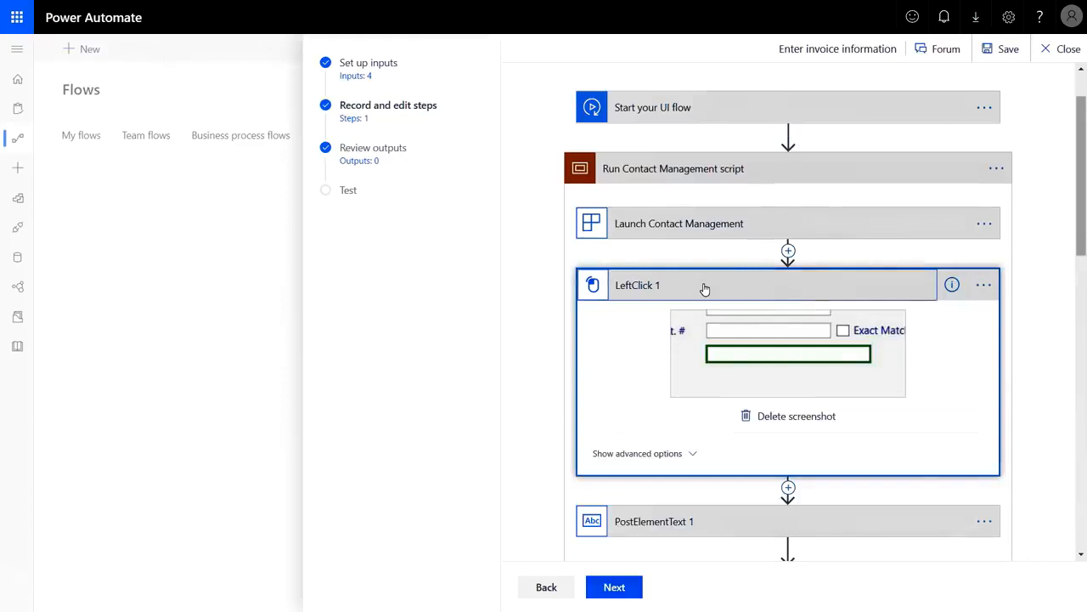
{"action": "scroll", "coordinate": [704, 289], "scroll_direction": "down", "scroll_amount": 2}
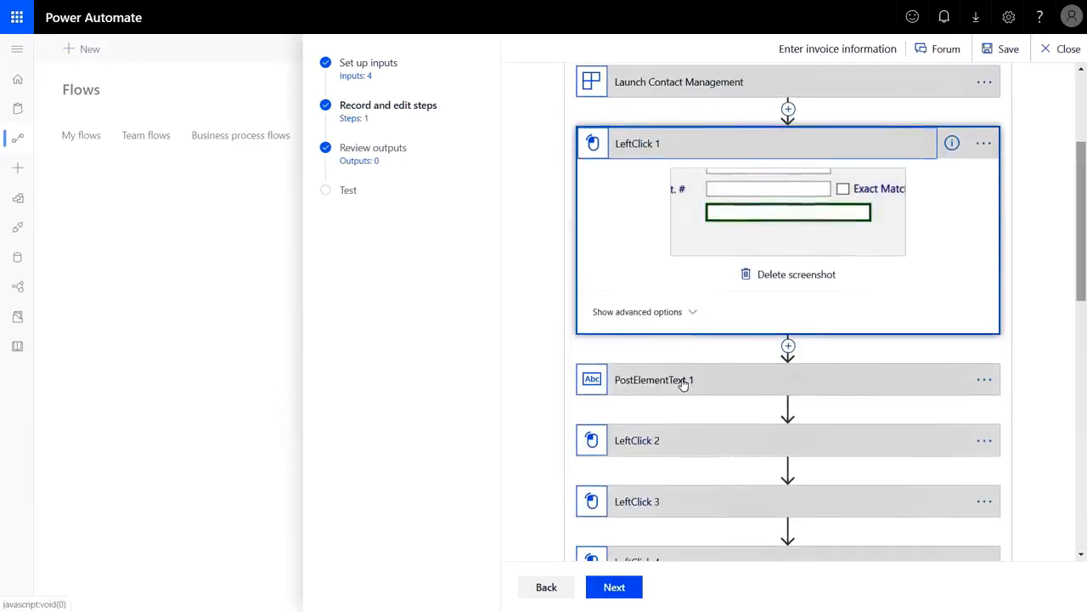
{"action": "left_click", "coordinate": [684, 382]}
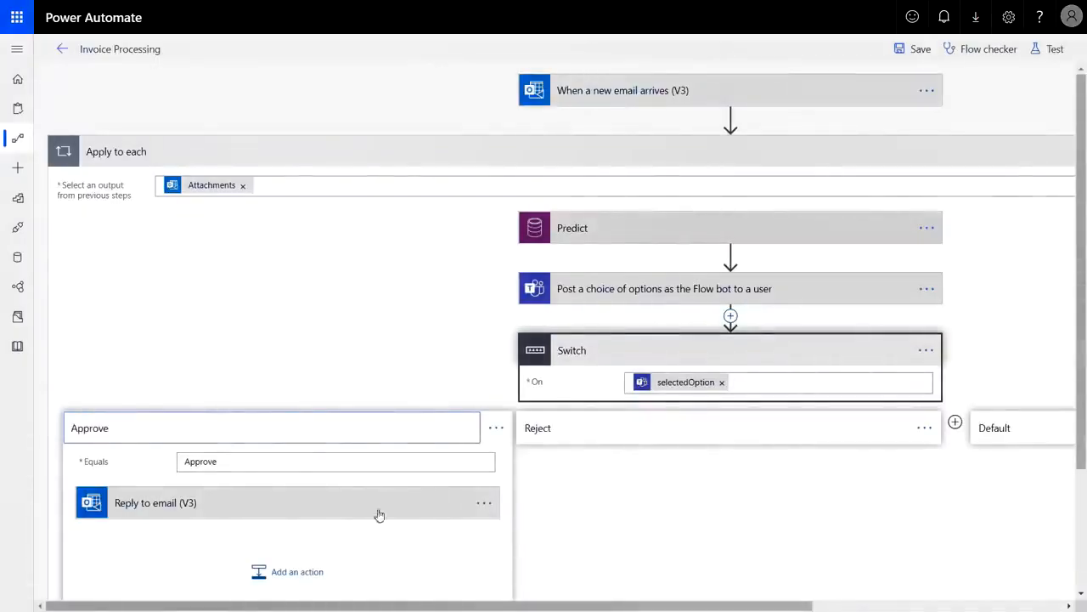
Add a Run a UI flow for desktop action after Reply to email, cancelling the new connection form
{"action": "left_click", "coordinate": [300, 572]}
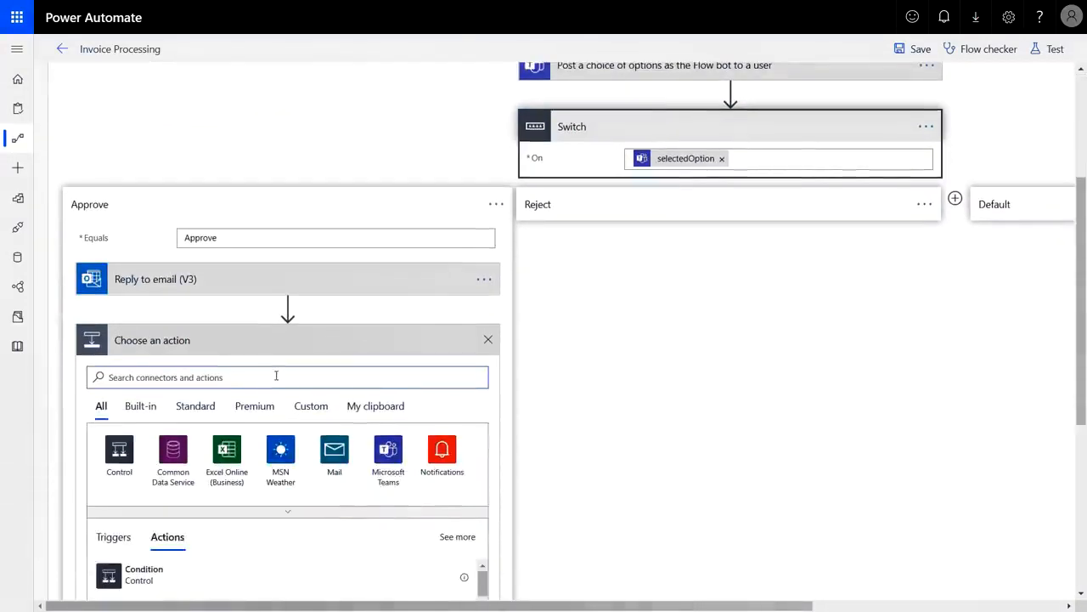
{"action": "type", "text": "ui flow"}
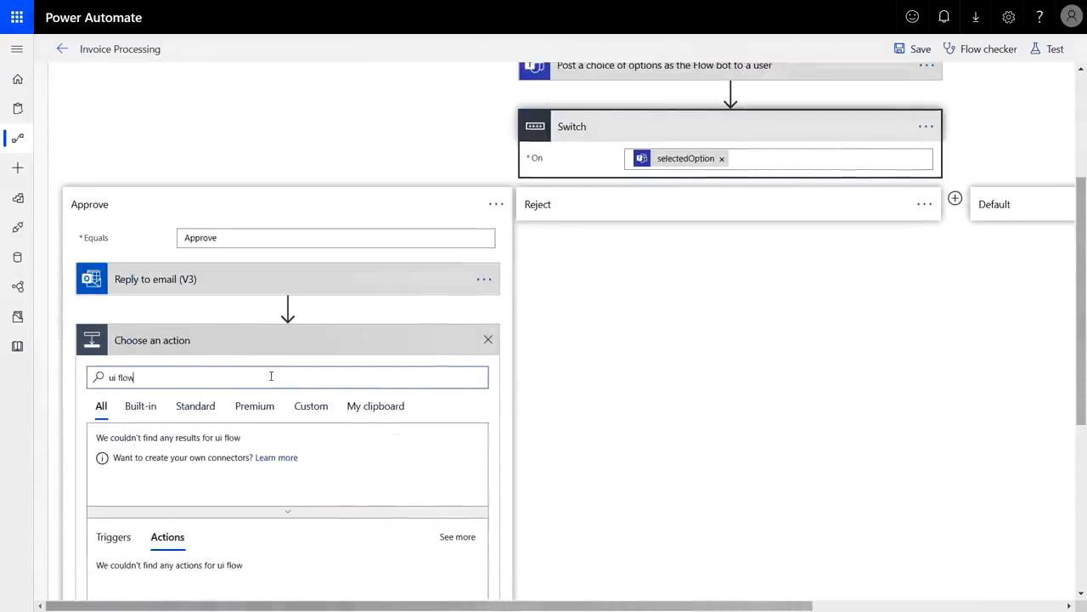
{"action": "left_click", "coordinate": [113, 462]}
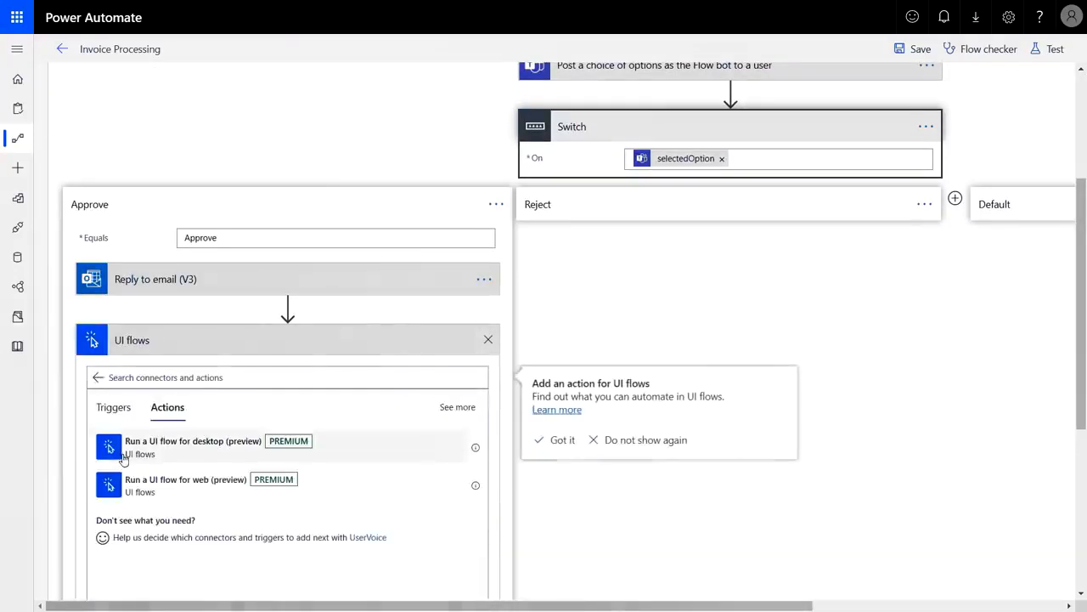
{"action": "left_click", "coordinate": [231, 445]}
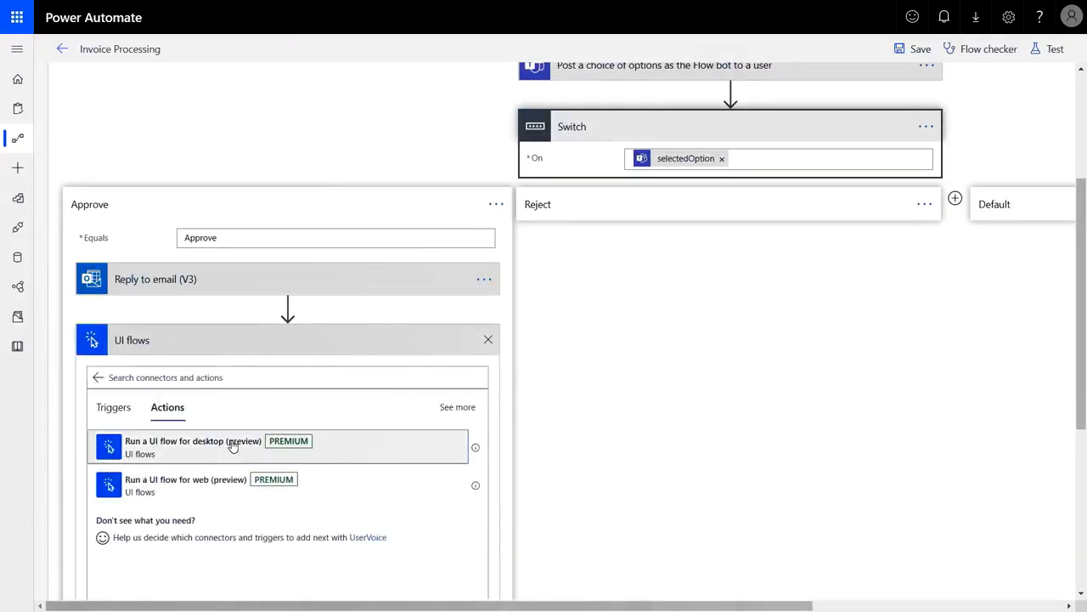
{"action": "left_click", "coordinate": [483, 339]}
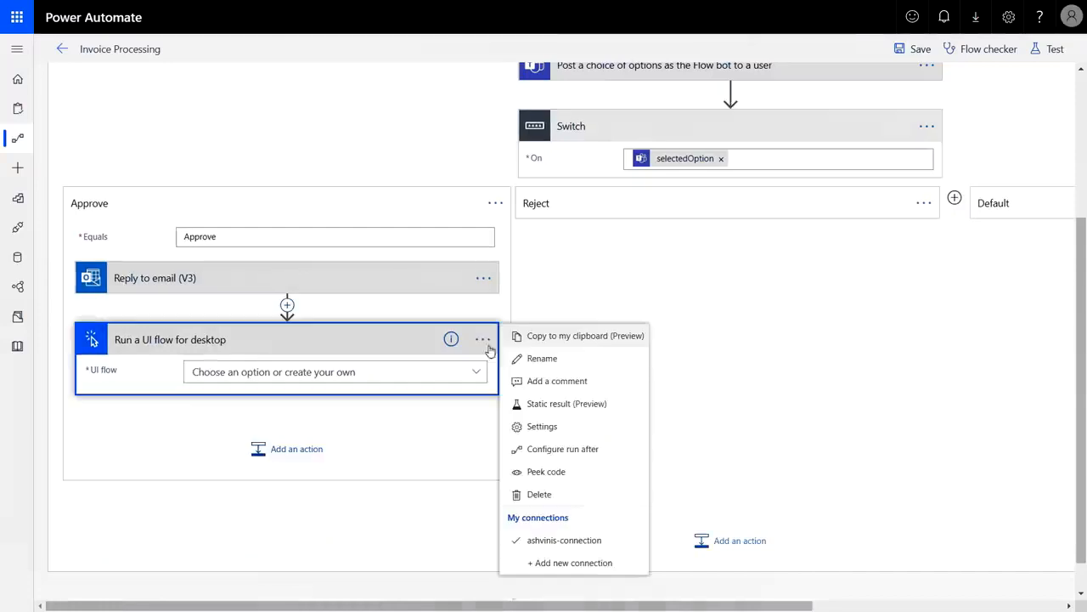
{"action": "left_click", "coordinate": [560, 564]}
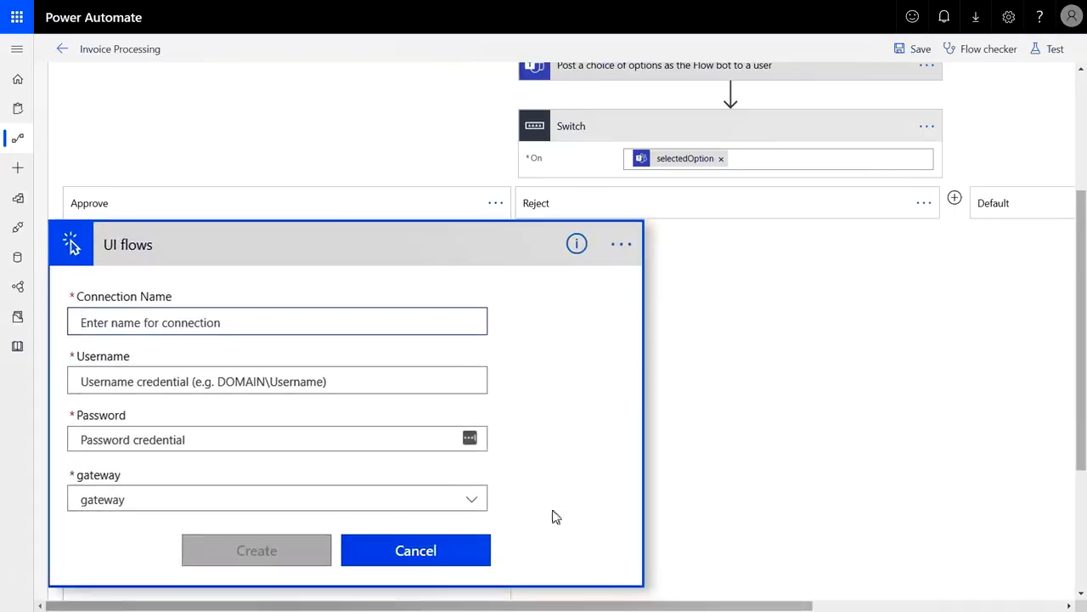
{"action": "left_click", "coordinate": [433, 561]}
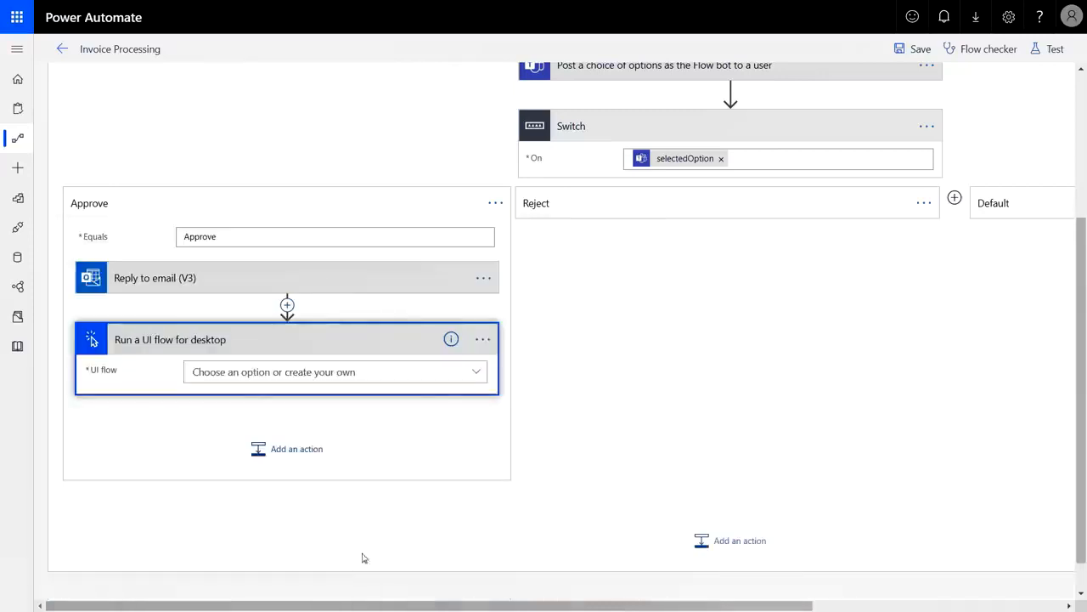
{"action": "left_click", "coordinate": [481, 339]}
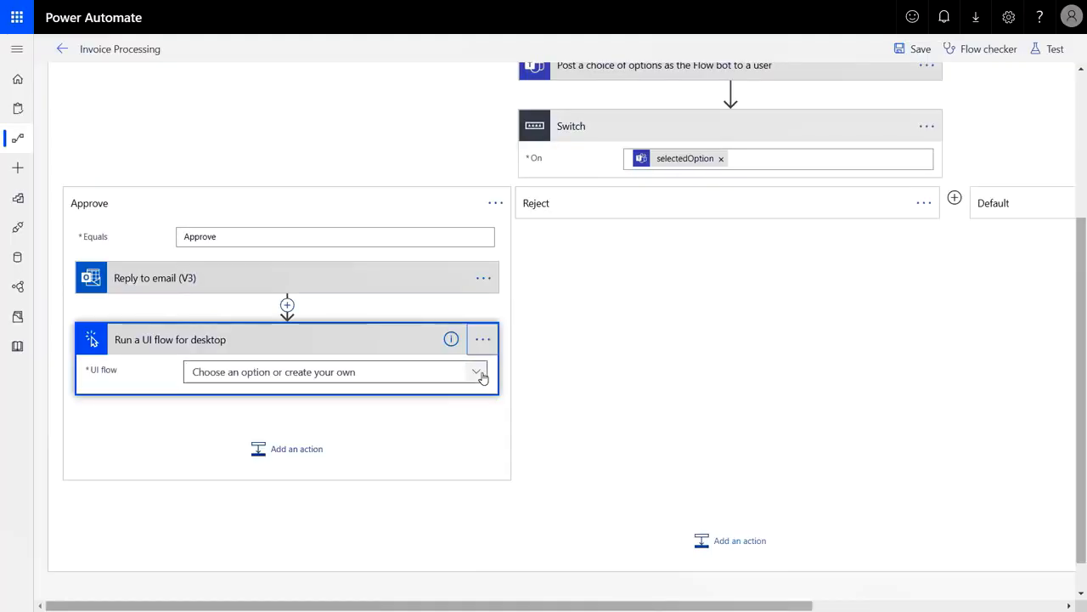
Select the Enter invoice information UI flow and fill Invoice # with Predict's INVOICE label
{"action": "left_click", "coordinate": [477, 374]}
{"action": "left_click", "coordinate": [306, 469]}
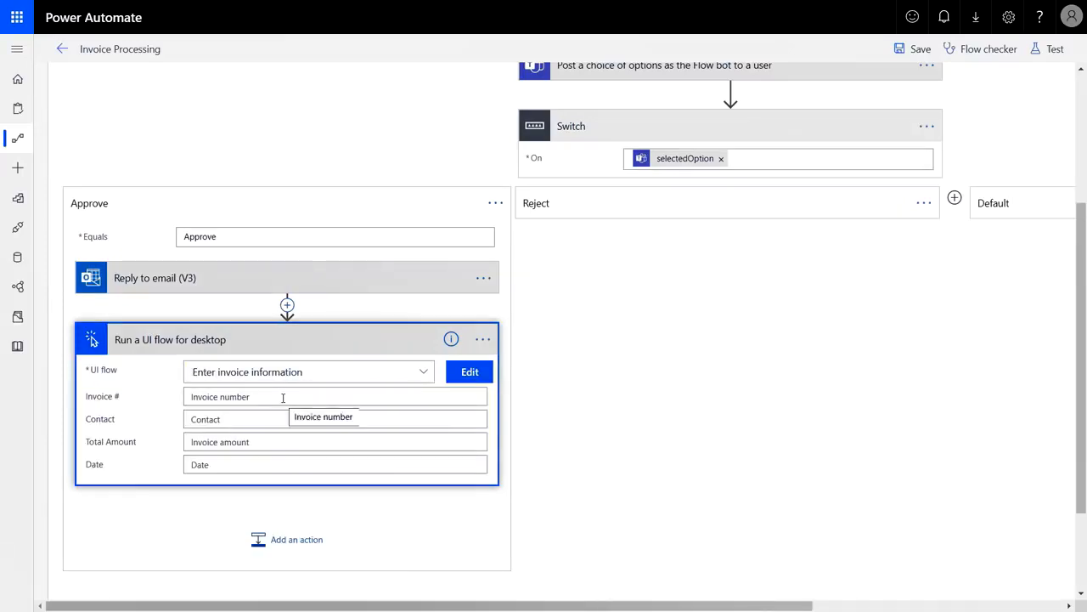
{"action": "left_click", "coordinate": [282, 399]}
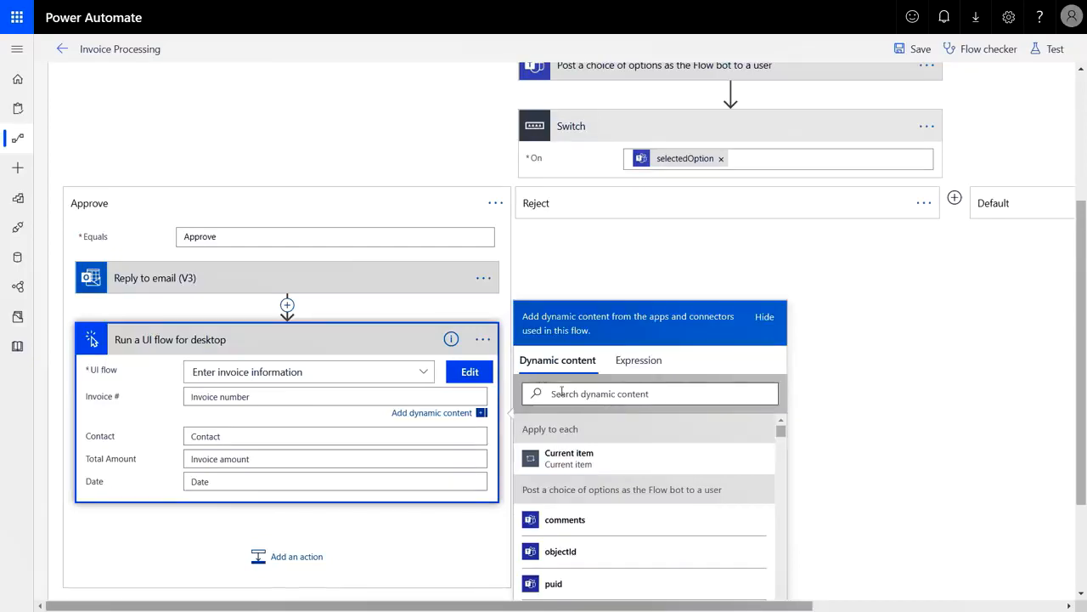
{"action": "type", "text": "invoice"}
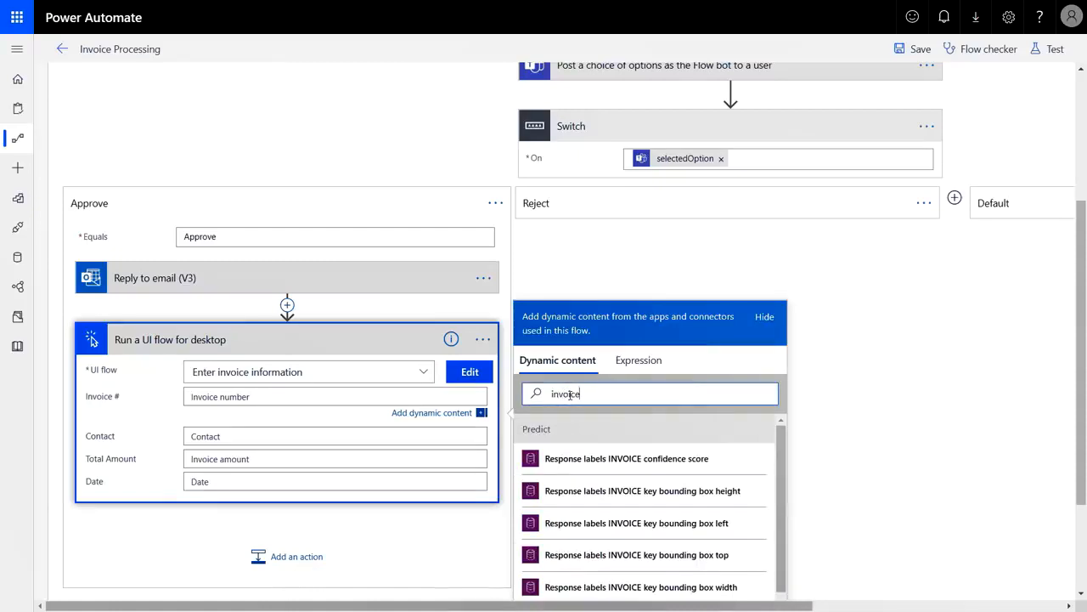
{"action": "scroll", "coordinate": [736, 515], "scroll_direction": "down", "scroll_amount": 4}
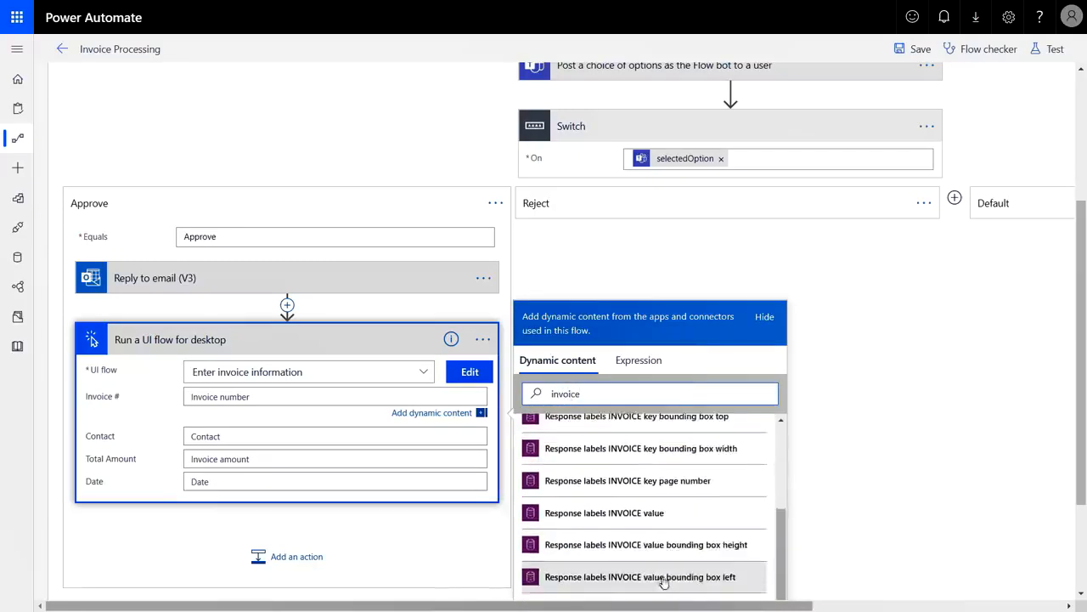
{"action": "left_click", "coordinate": [640, 513]}
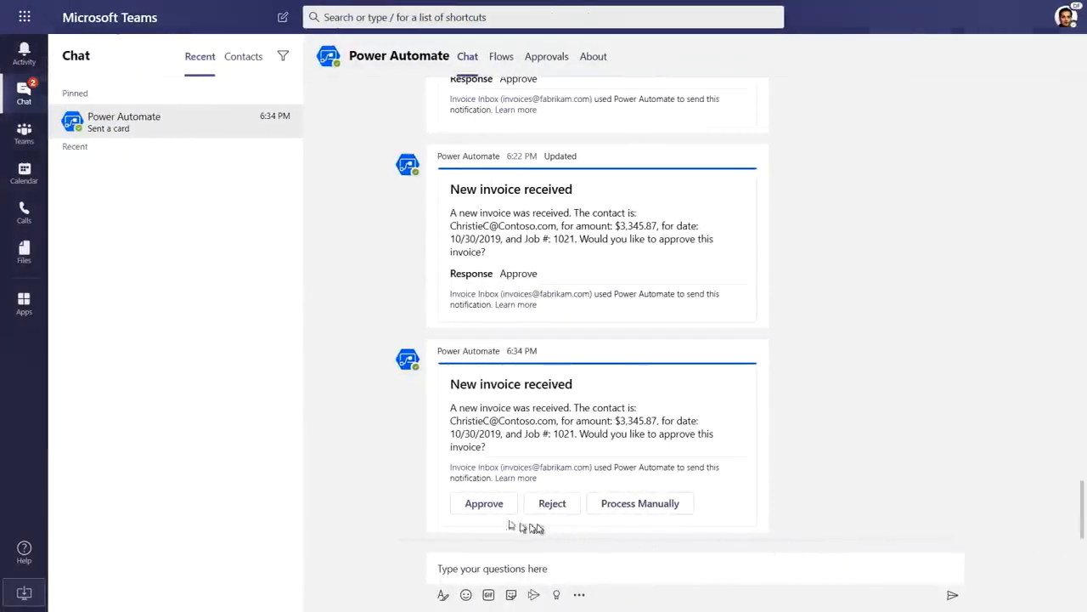
Approve the $3,345.87 invoice in Teams, then look up the customer by e-mail in Contact Management
{"action": "left_click", "coordinate": [486, 504]}
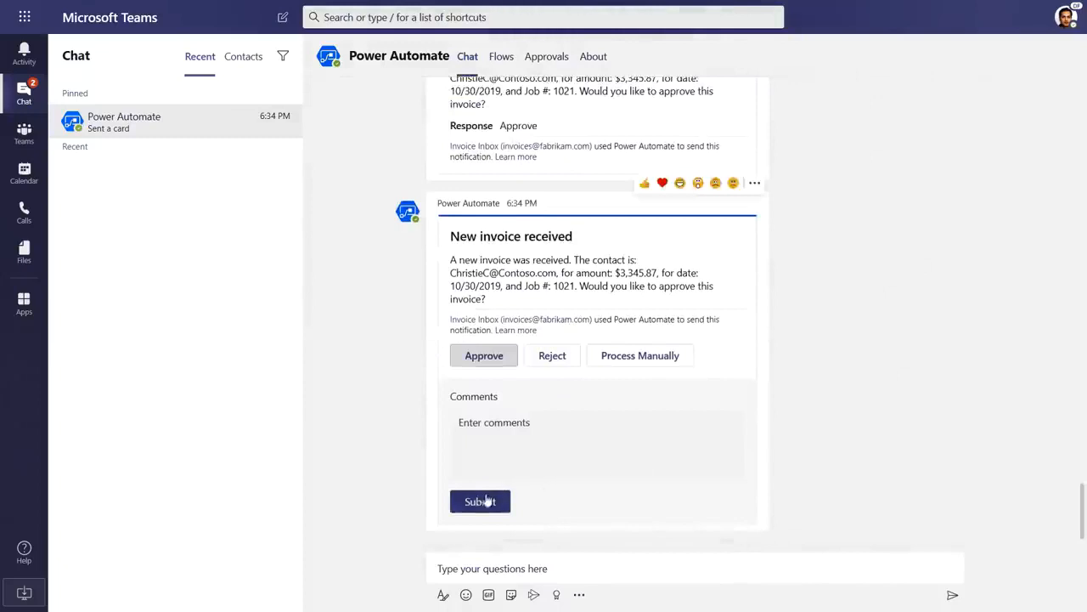
{"action": "left_click", "coordinate": [481, 501]}
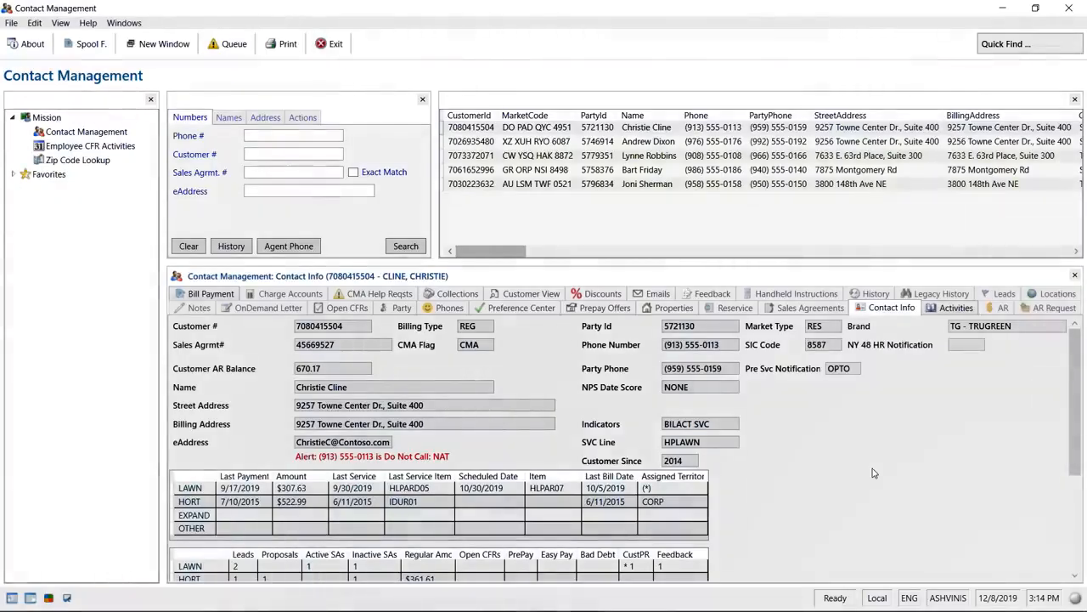
{"action": "left_click", "coordinate": [309, 190]}
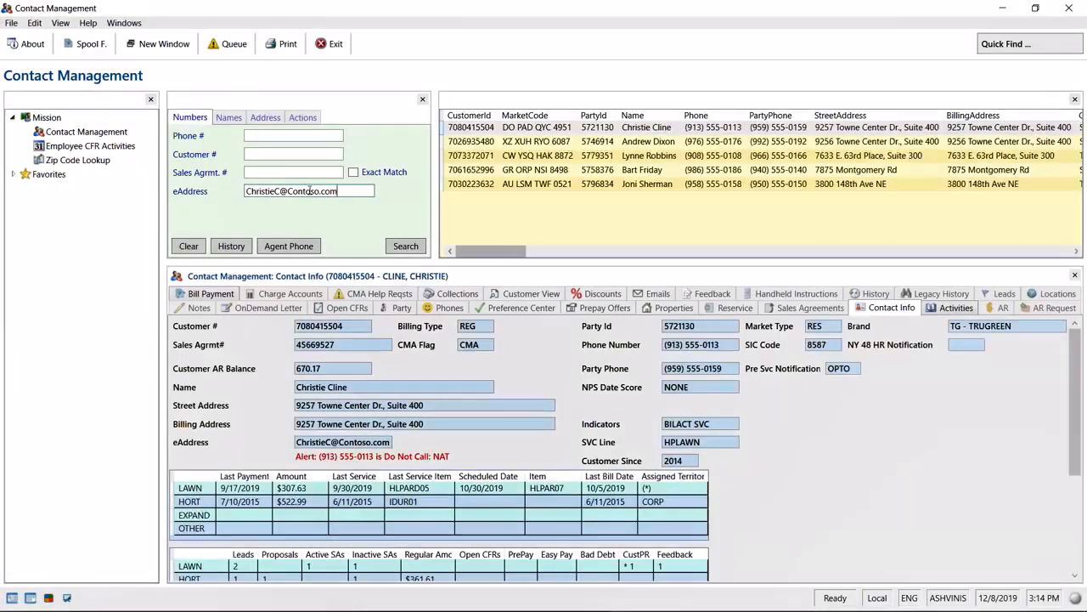
{"action": "left_click", "coordinate": [406, 247]}
Add job 1021 dated 10/30/2019 for $3,345.87 to the customer's activities
{"action": "left_click", "coordinate": [956, 307]}
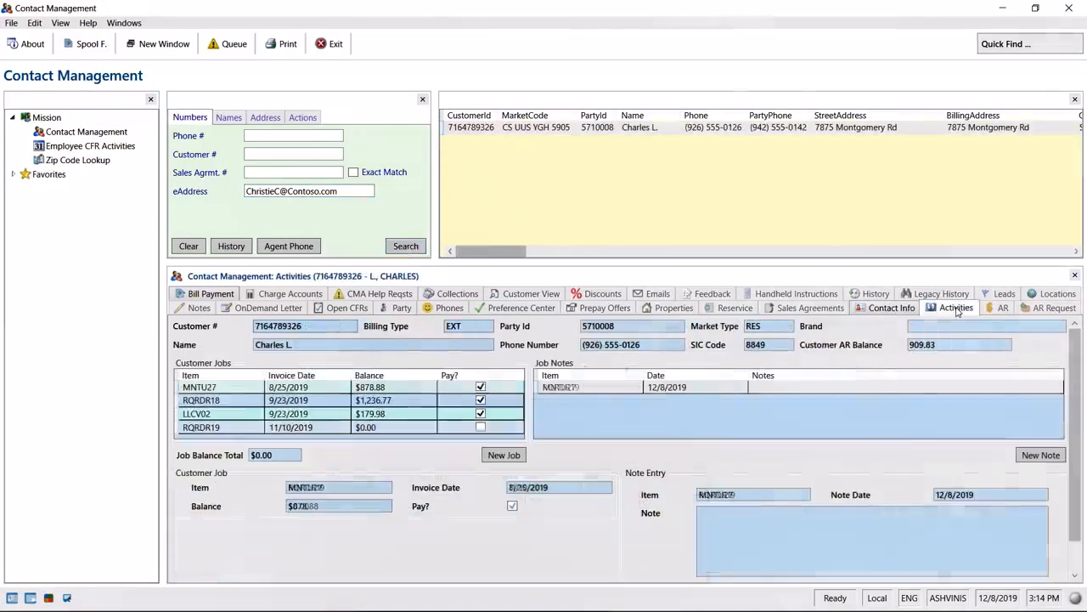
{"action": "left_click", "coordinate": [504, 455]}
{"action": "left_click", "coordinate": [340, 487]}
{"action": "type", "text": "1021"}
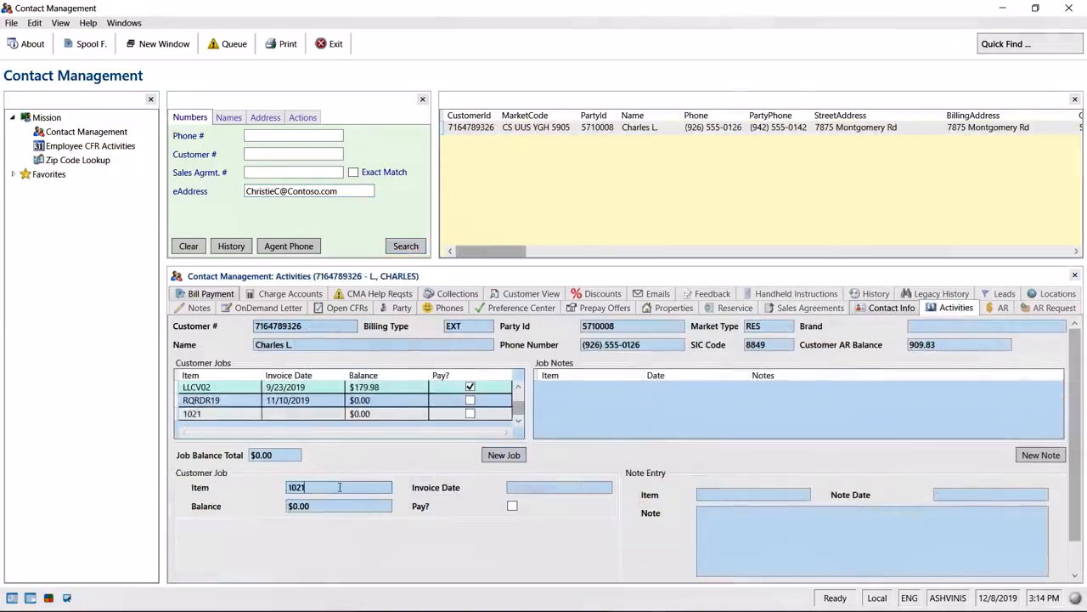
{"action": "type", "text": "0/30/2019"}
{"action": "key", "text": "Tab"}
{"action": "type", "text": "$3,345.87"}
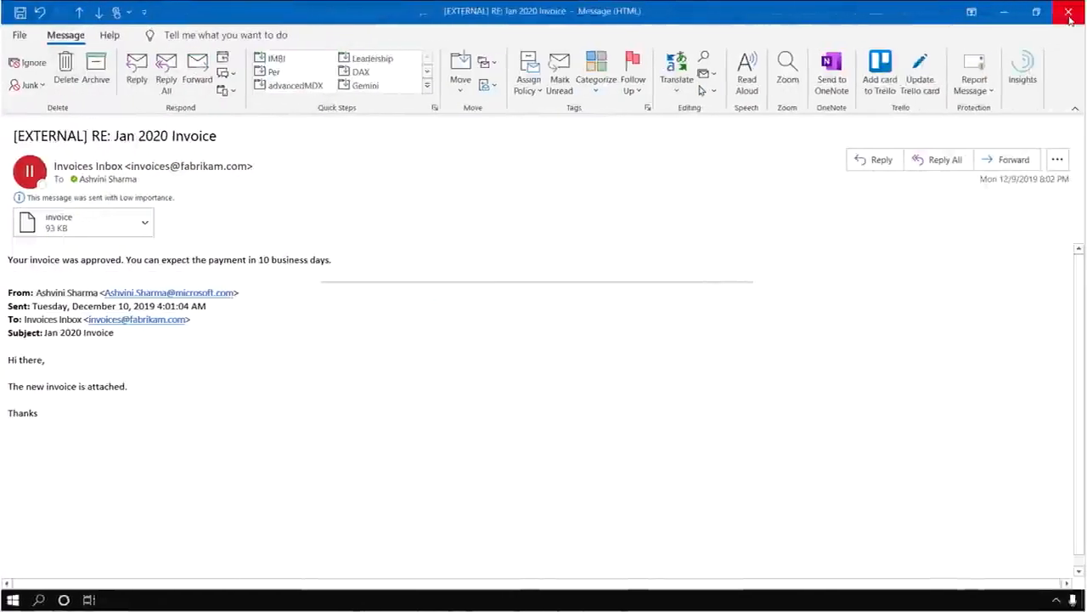